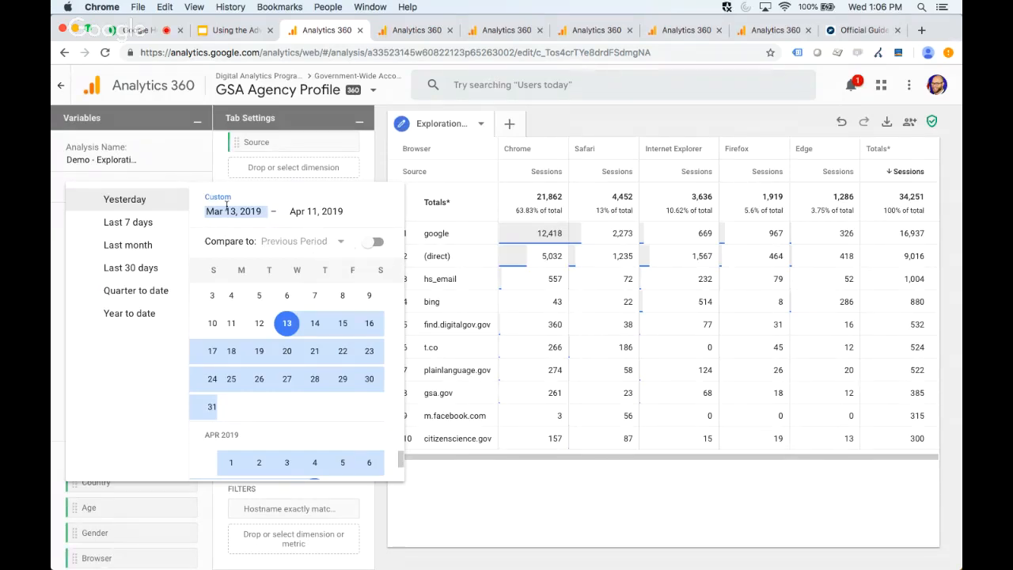
- Close the date picker without changing the range and check the export formats offered for the exploration analysis
click(186, 161)
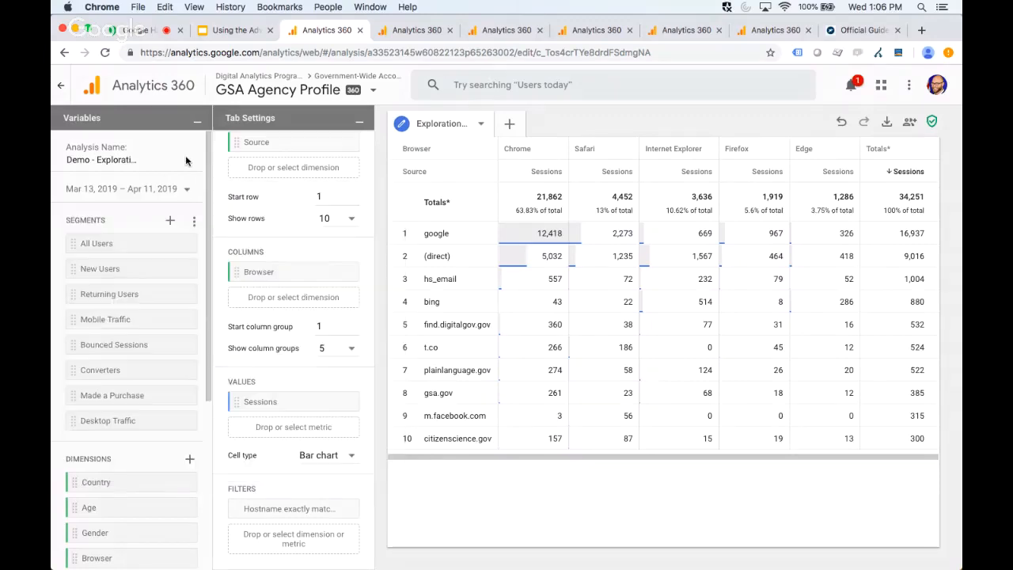
click(218, 32)
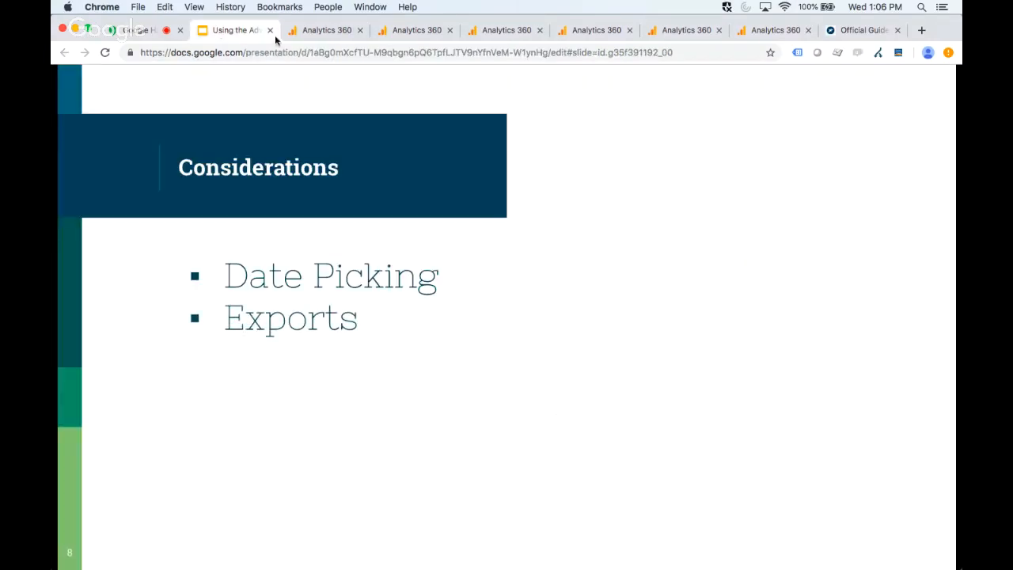
click(326, 32)
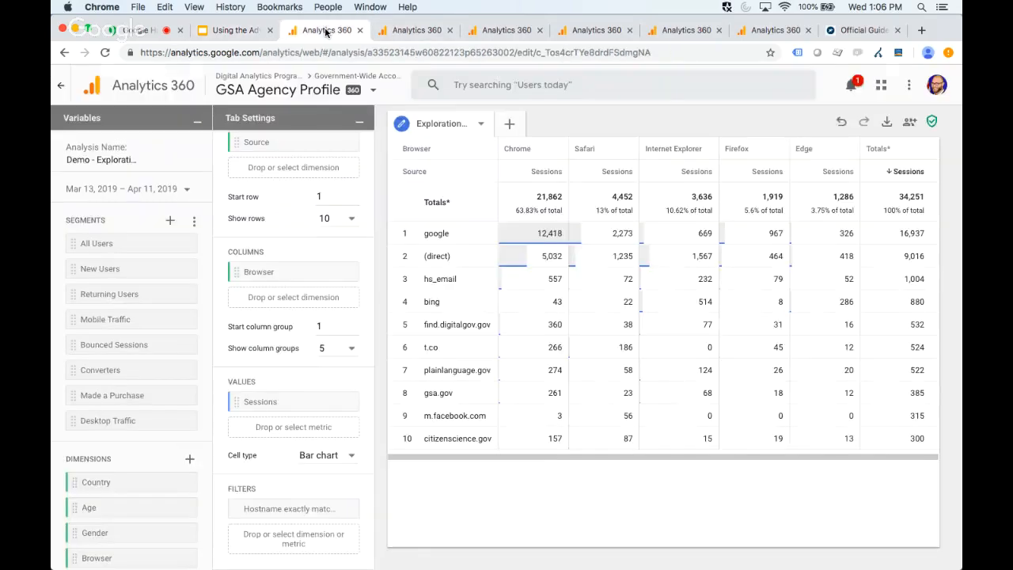
click(888, 124)
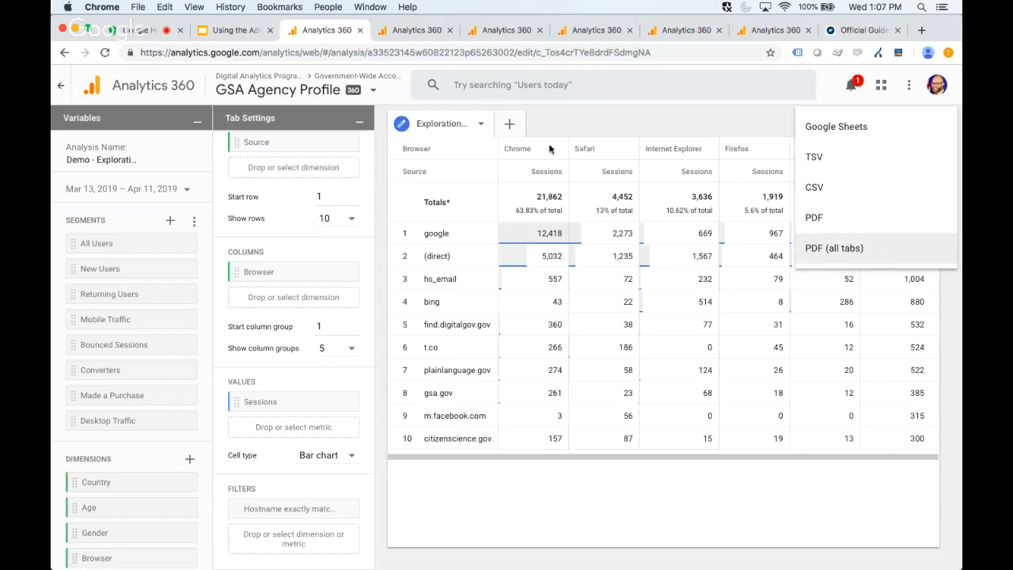
click(700, 125)
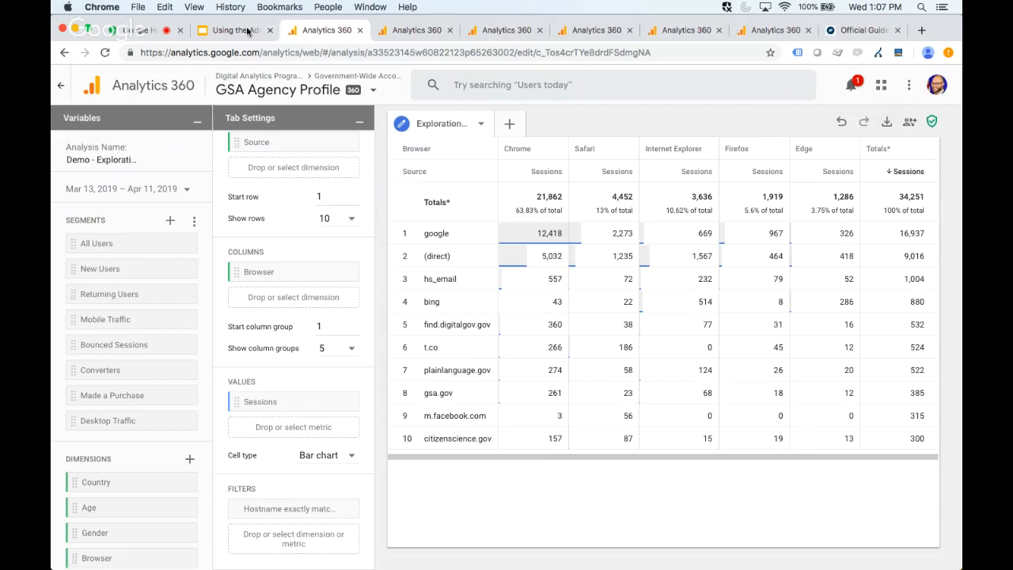
- Reveal the Sharing bullet on the Considerations slide and view the analysis's sharing options without sharing it
click(223, 30)
key(Right)
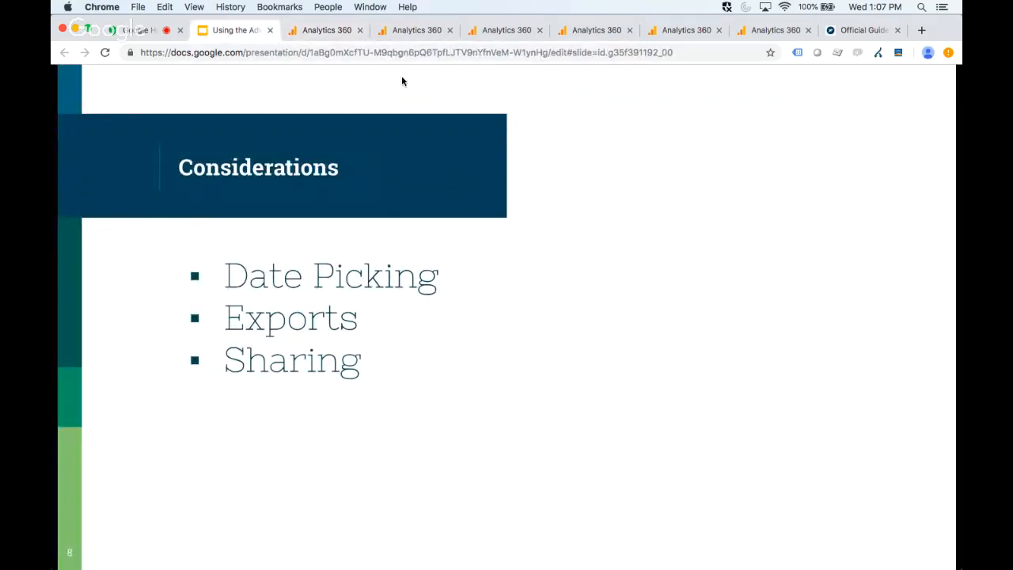
click(305, 32)
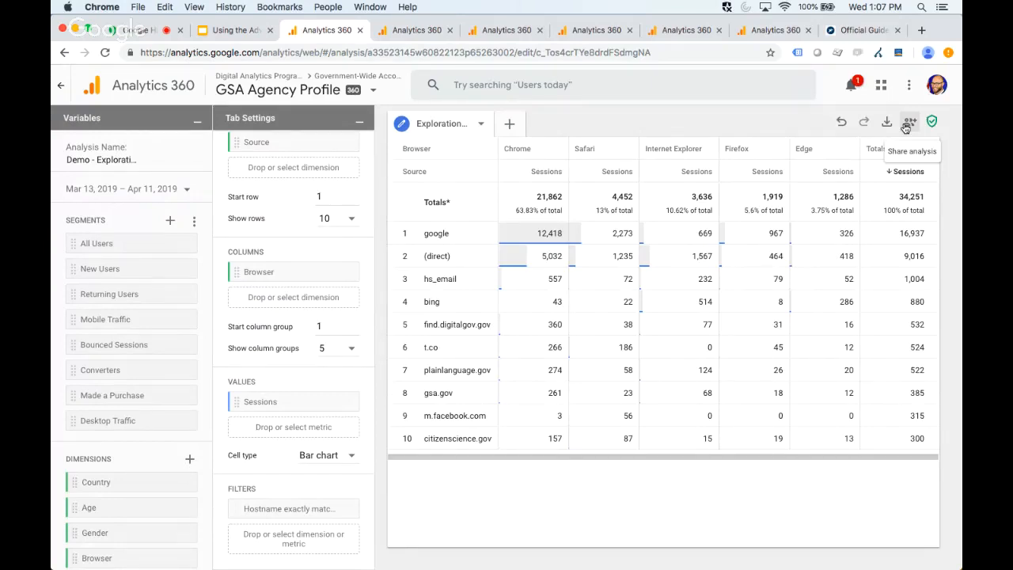
click(908, 126)
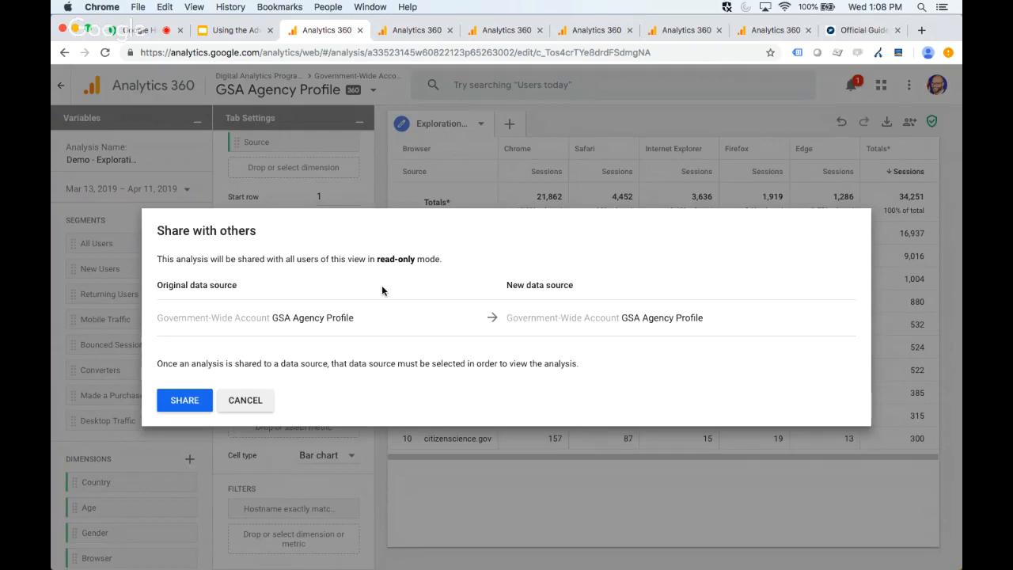
click(257, 402)
- Reveal the Tabs and Sampling bullets on the Considerations slide, looking at the exploration analysis in between
click(230, 31)
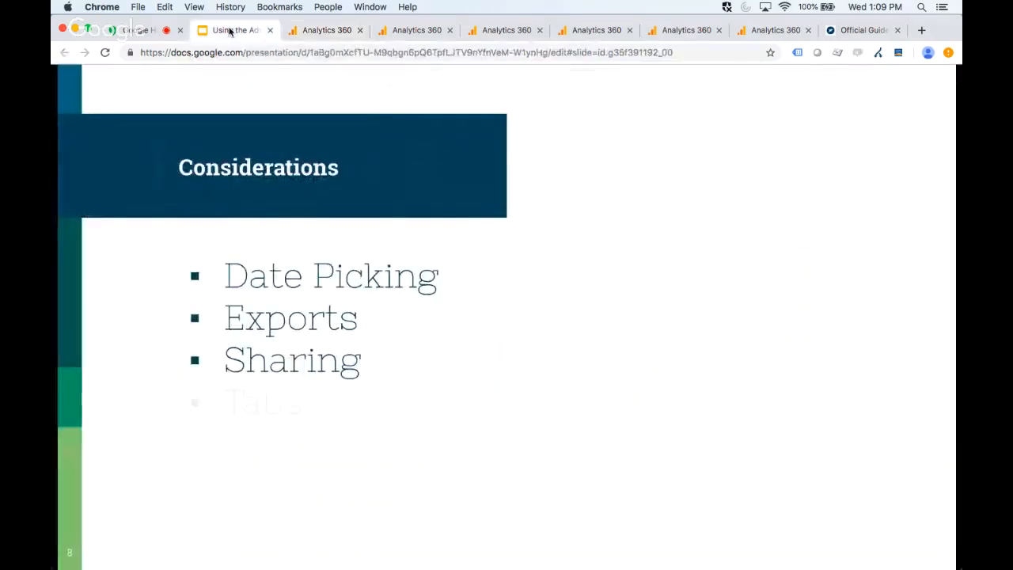
click(321, 31)
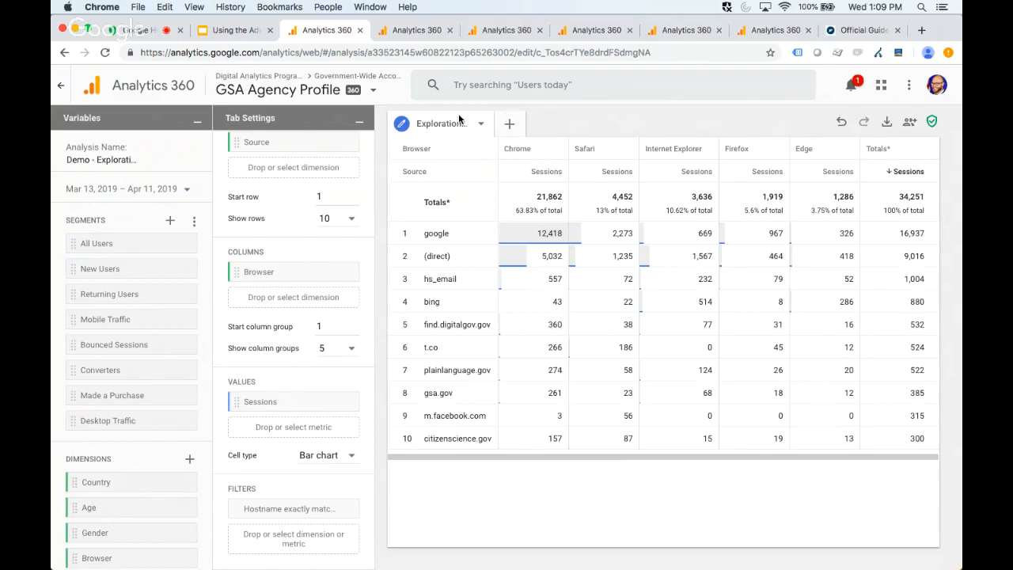
click(242, 35)
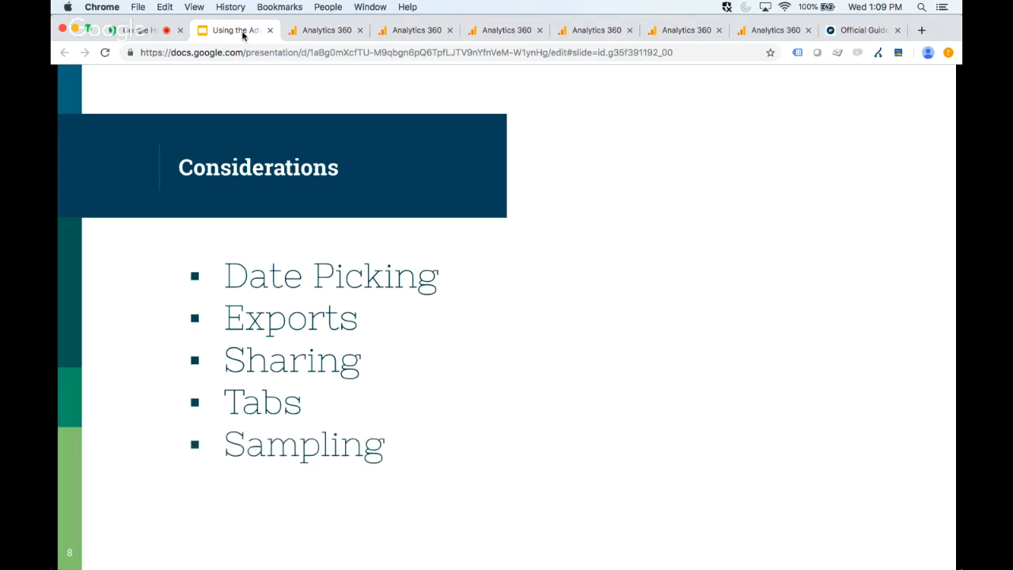
- Check the exploration analysis's sampling status and look over its export formats without exporting
click(310, 32)
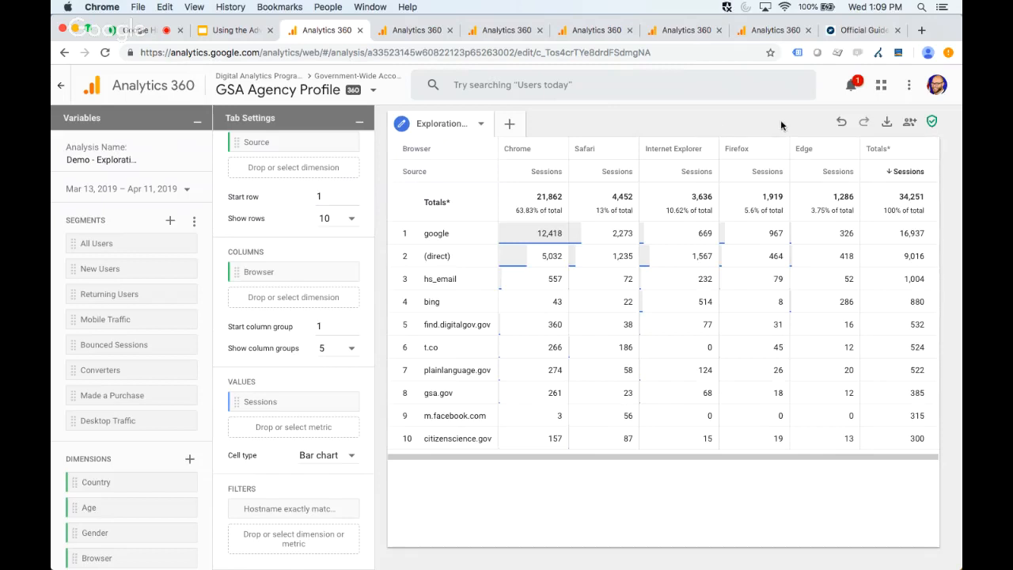
mouse_move(931, 123)
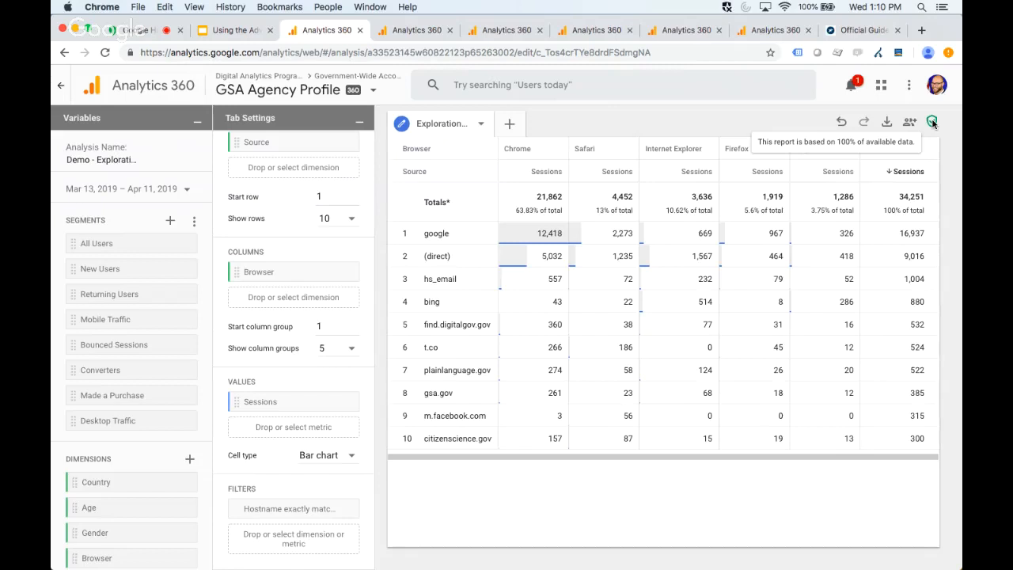
click(887, 122)
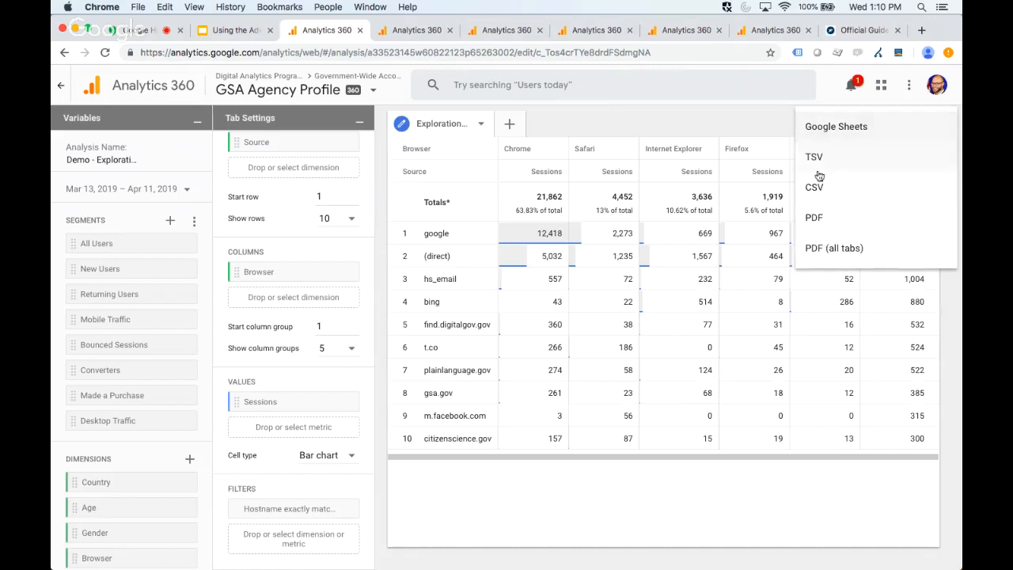
click(755, 116)
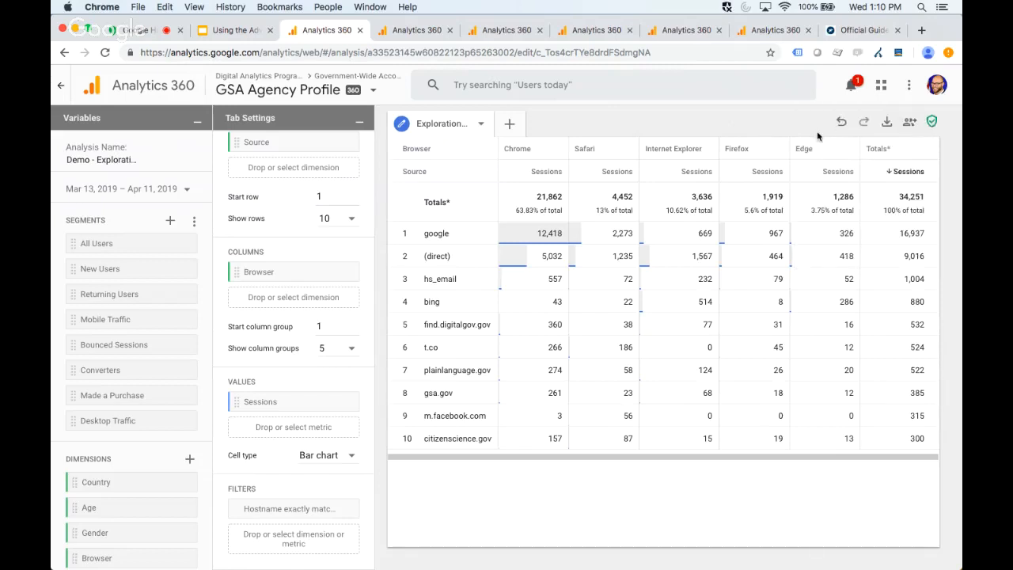
- Reveal the "Adding metrics/dimensions/segments" bullet on the slide and open the Demo - Flat Table custom report for editing
click(231, 32)
key(Right)
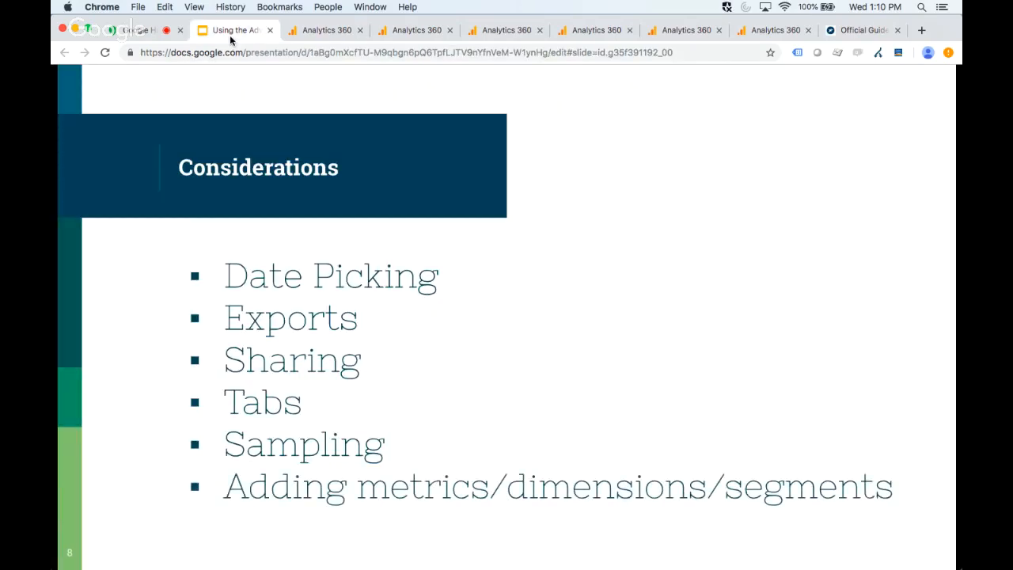
click(324, 32)
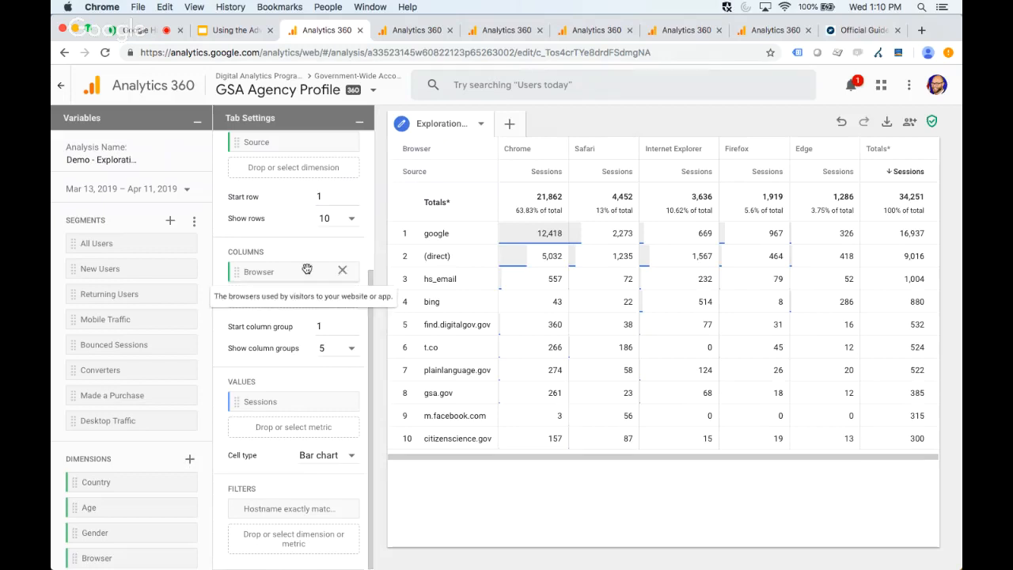
click(399, 32)
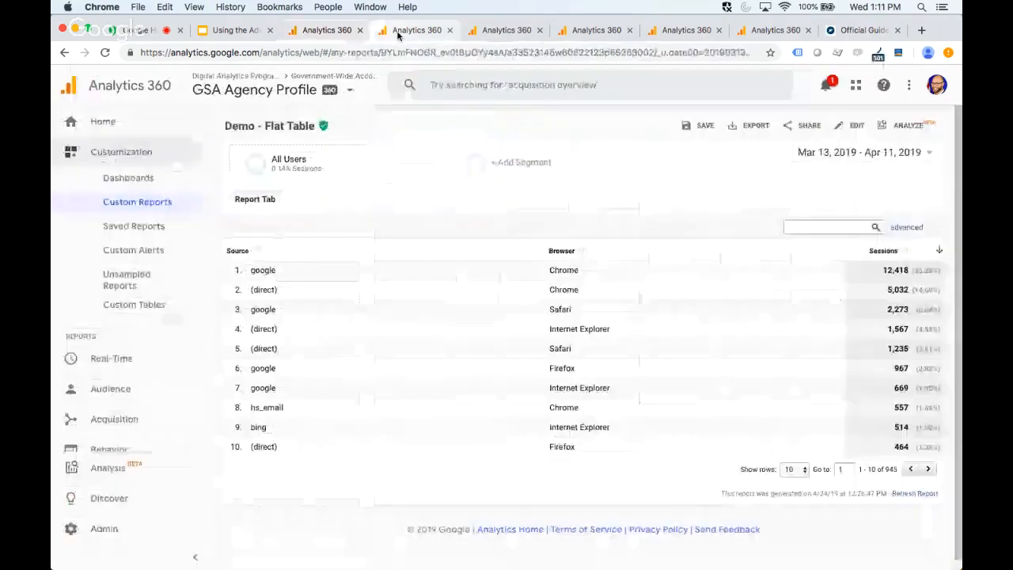
click(853, 127)
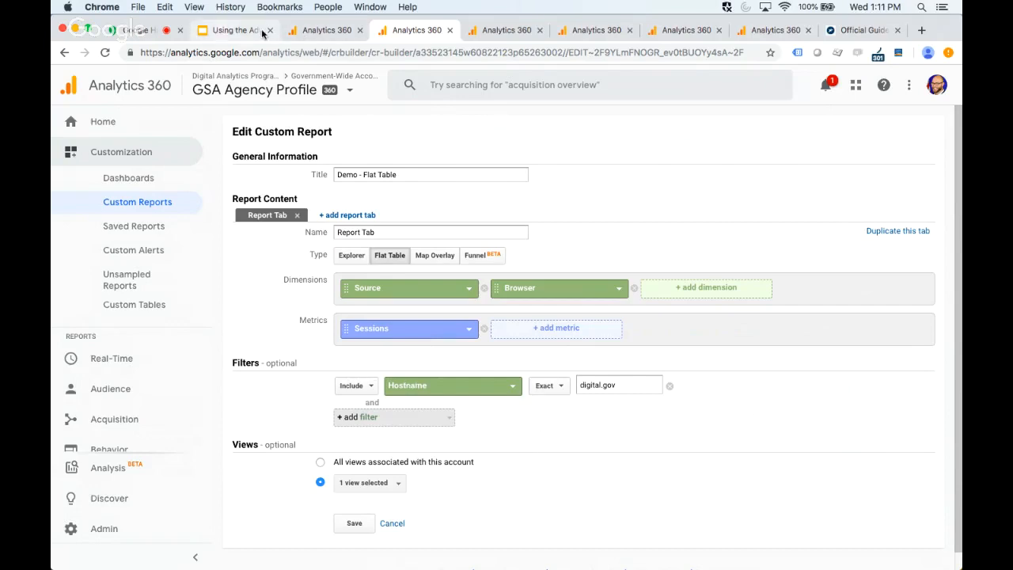
- In the exploration analysis, remove the Browser dimension from the columns and add it back from the dimensions list
click(316, 30)
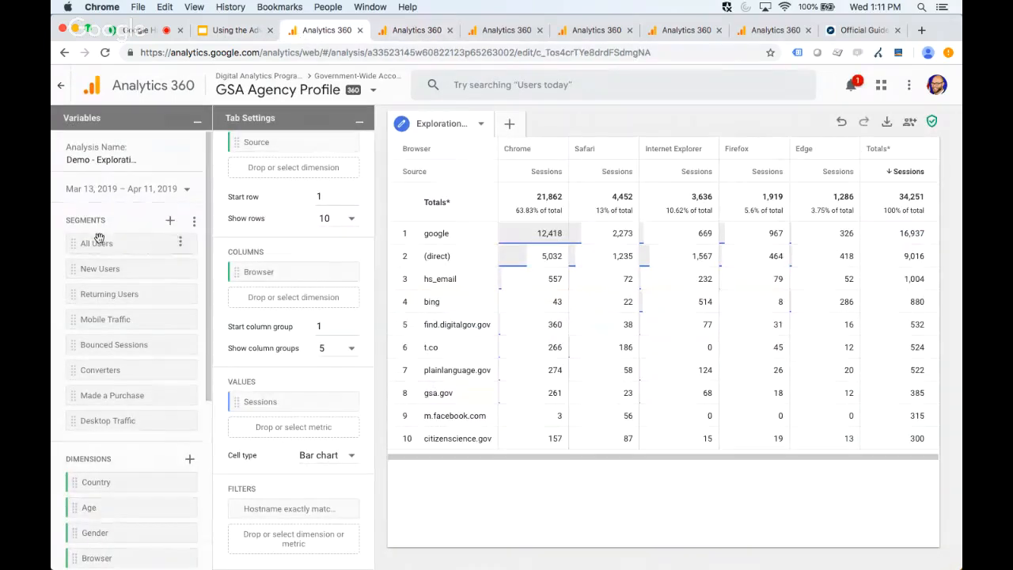
scroll(76, 242, down, 4)
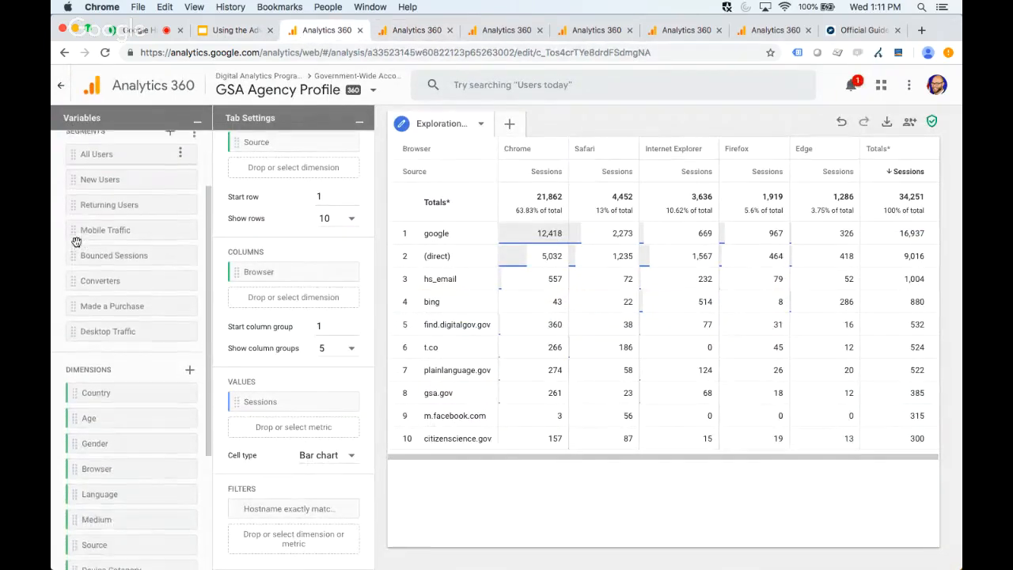
scroll(75, 238, down, 3)
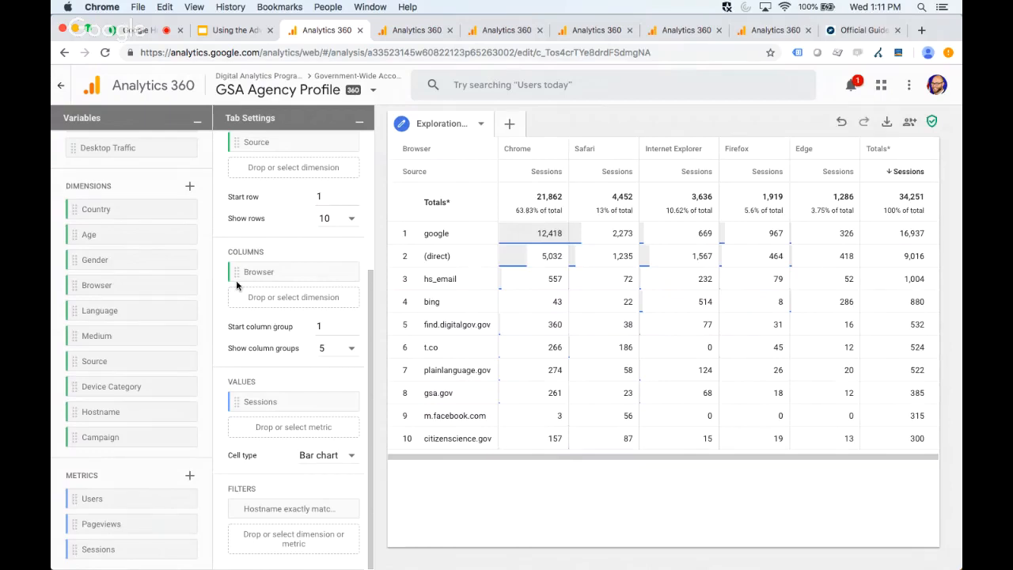
click(343, 272)
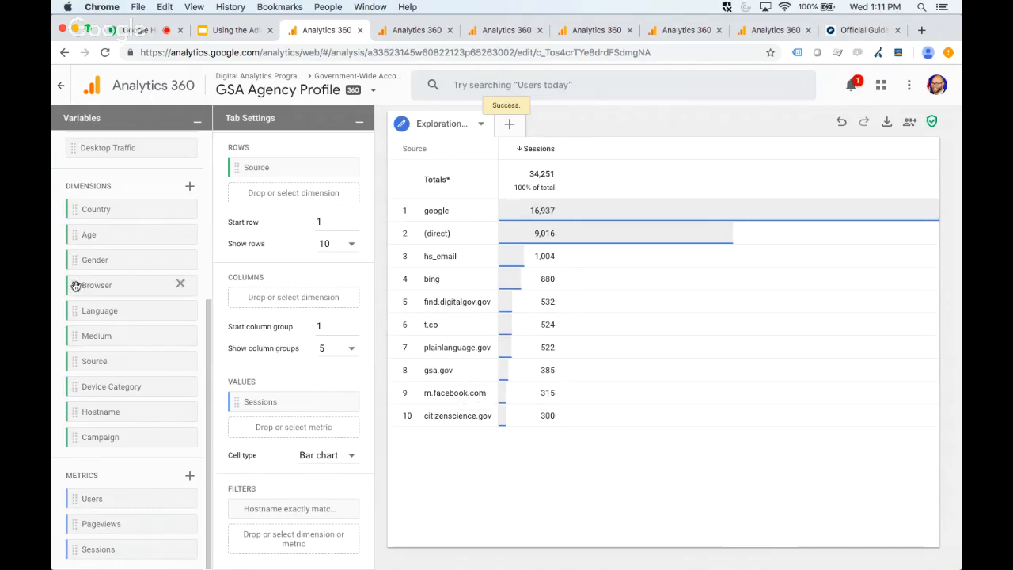
drag(75, 285, 251, 298)
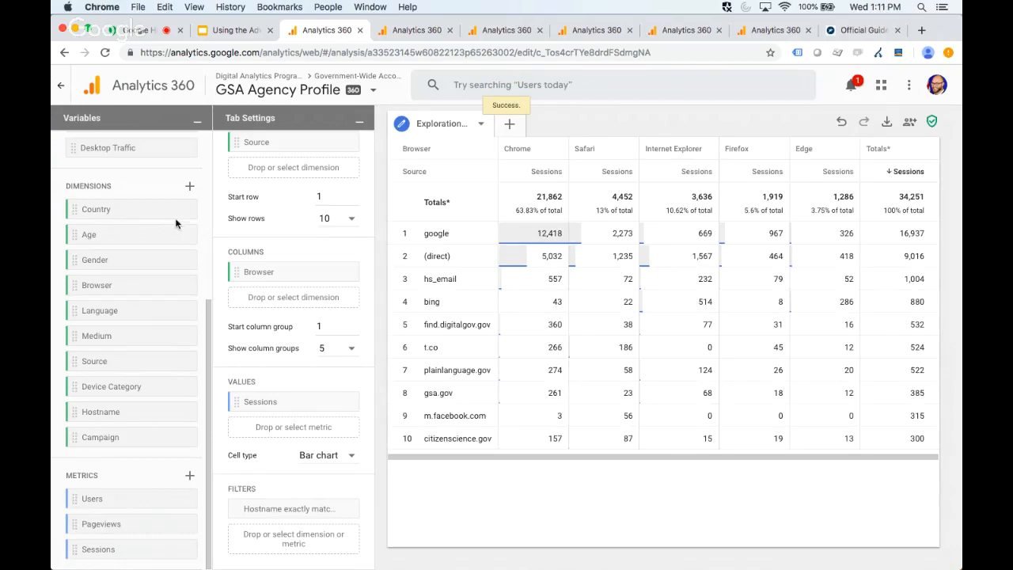
- Add the Mobile Traffic segment to the exploration's segment comparisons
scroll(179, 219, up, 5)
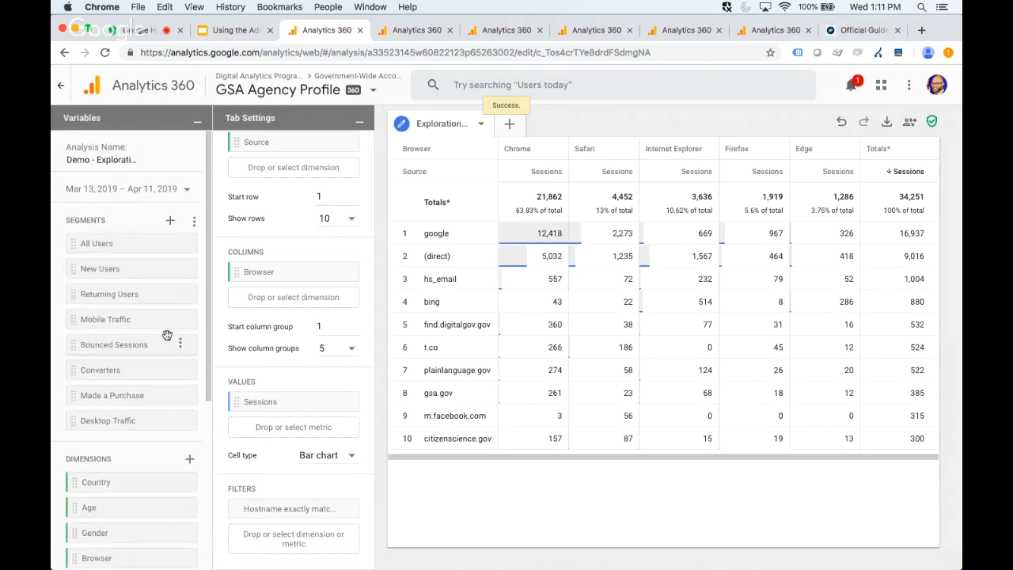
scroll(293, 312, up, 5)
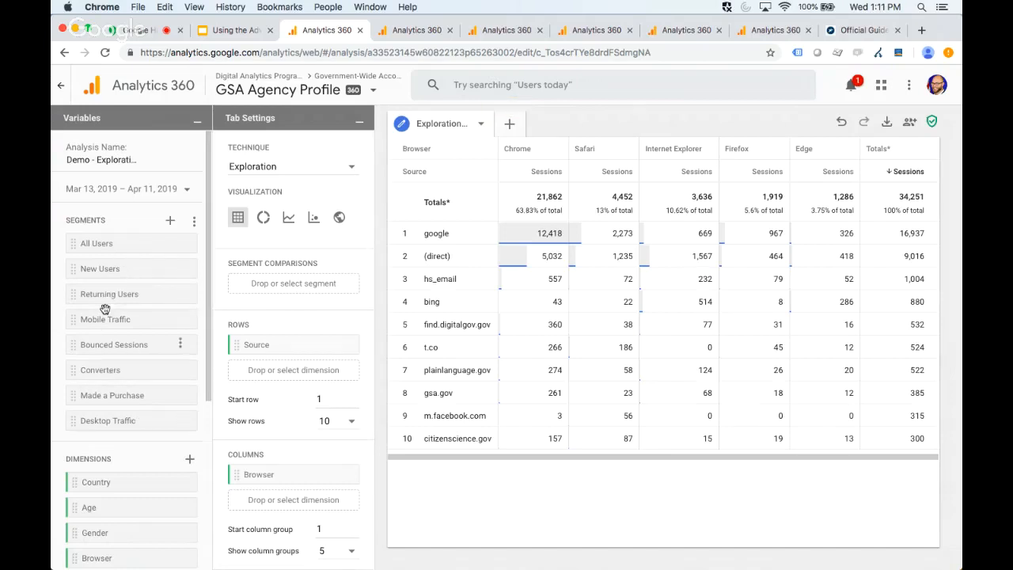
drag(82, 319, 256, 284)
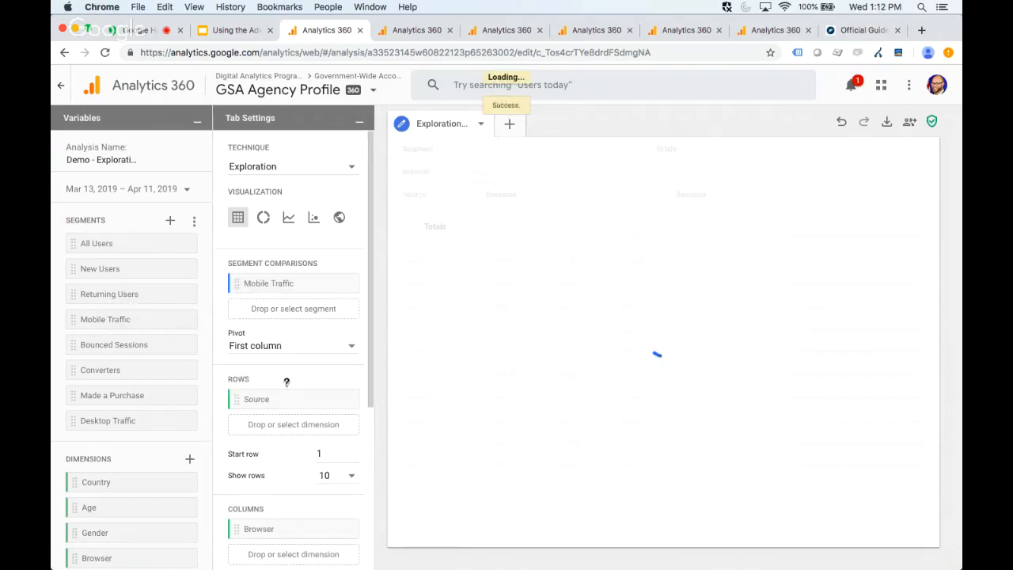
mouse_move(286, 382)
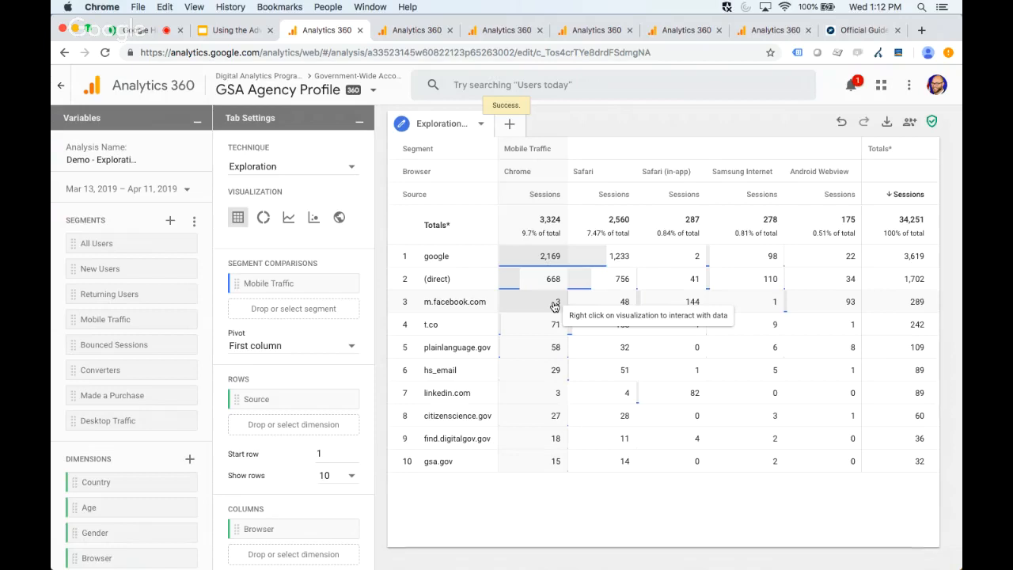
- Look at the Demo - Flat Table report's edit form for comparison and remove the Mobile Traffic segment from the exploration
click(411, 30)
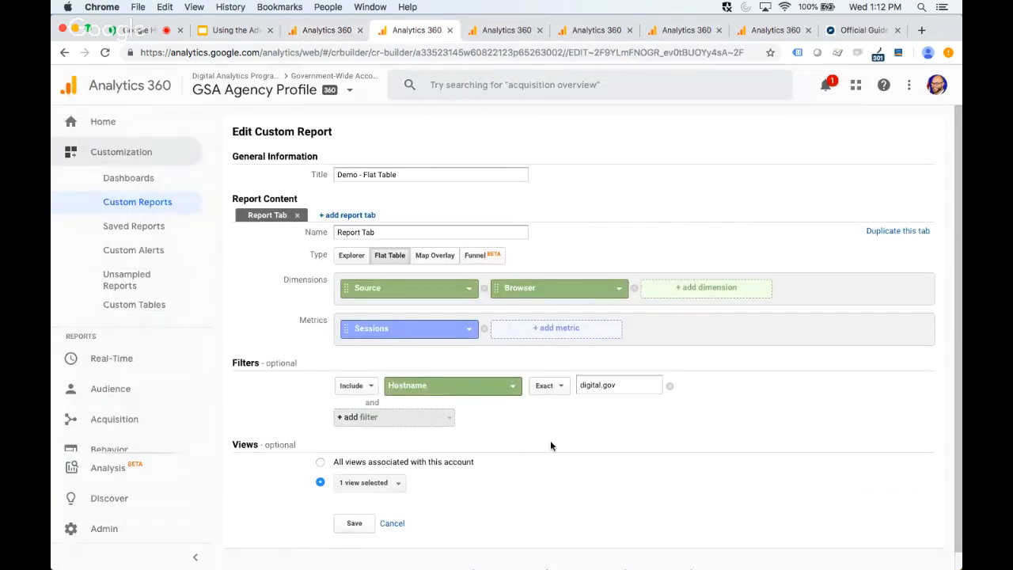
click(317, 34)
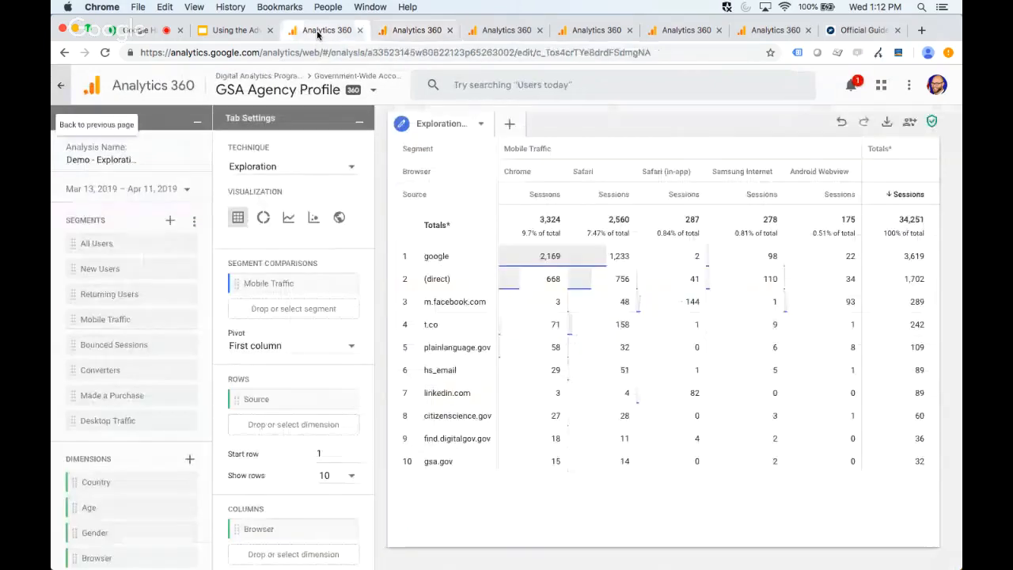
click(343, 283)
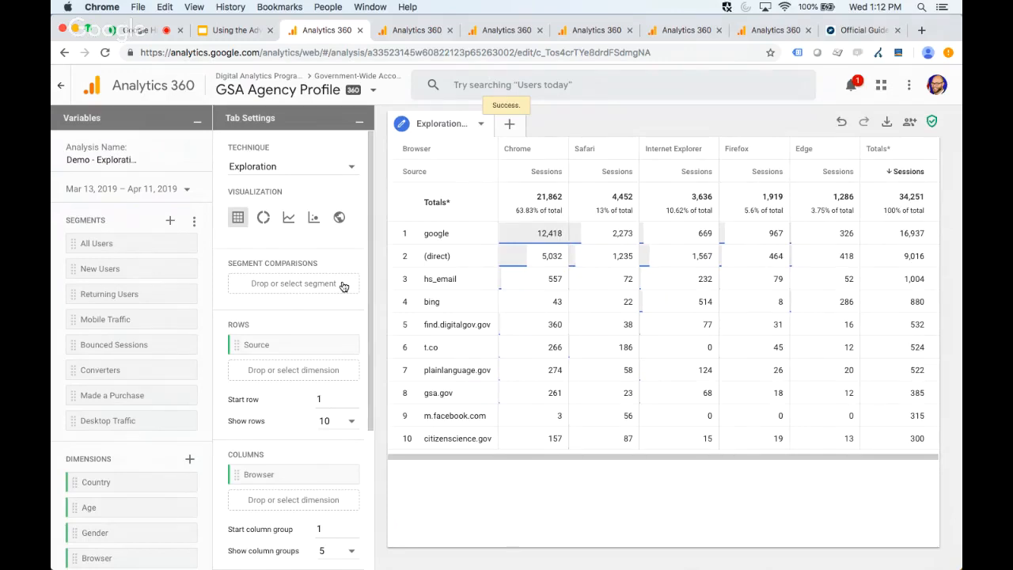
- Advance the presentation to the "2a: Exploration Reports Observations" slide and reveal its column breakdowns bullet
click(224, 30)
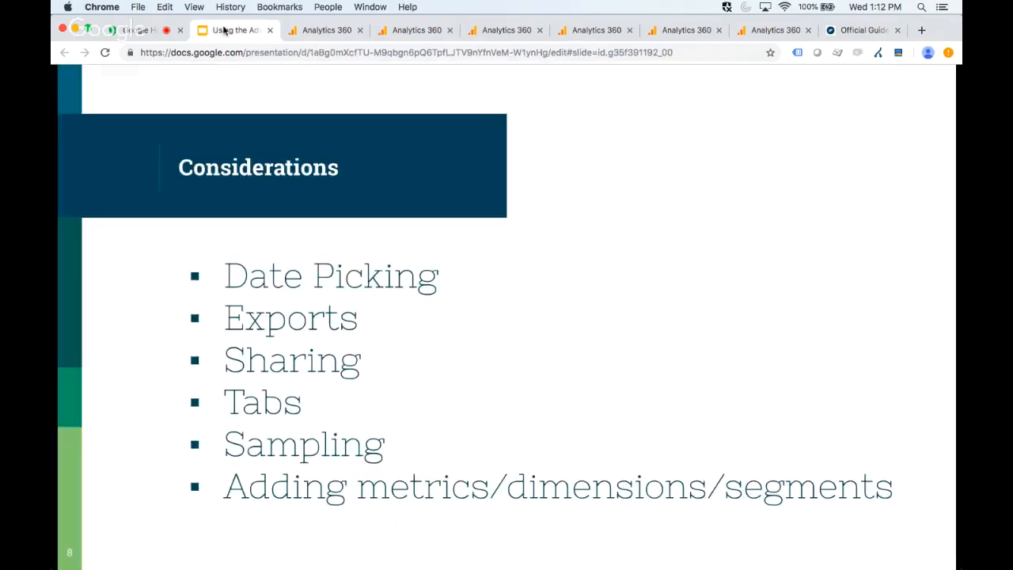
key(Right)
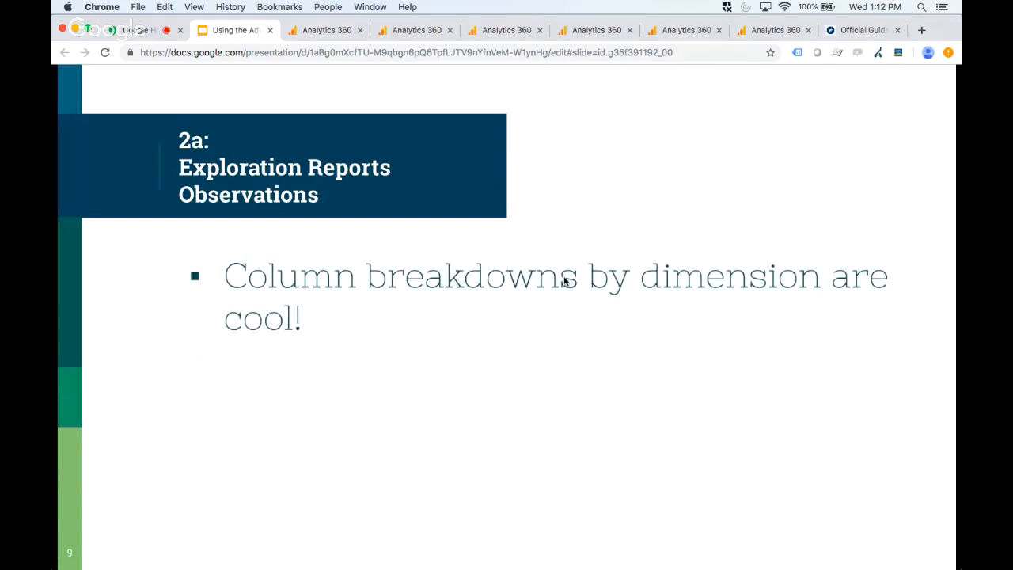
- Return to the exploration analysis and remove the Browser dimension from its columns
click(319, 35)
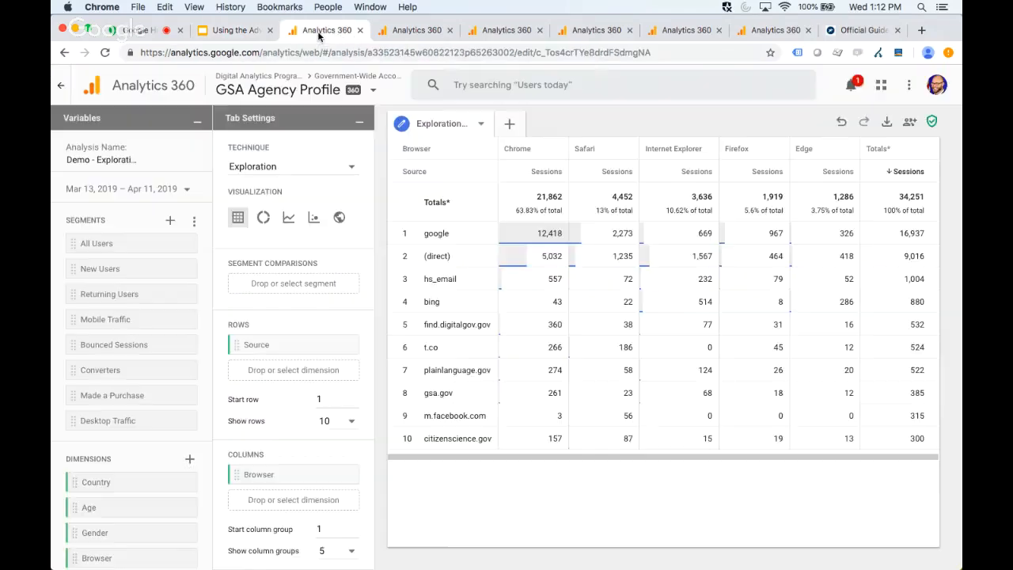
scroll(326, 379, down, 2)
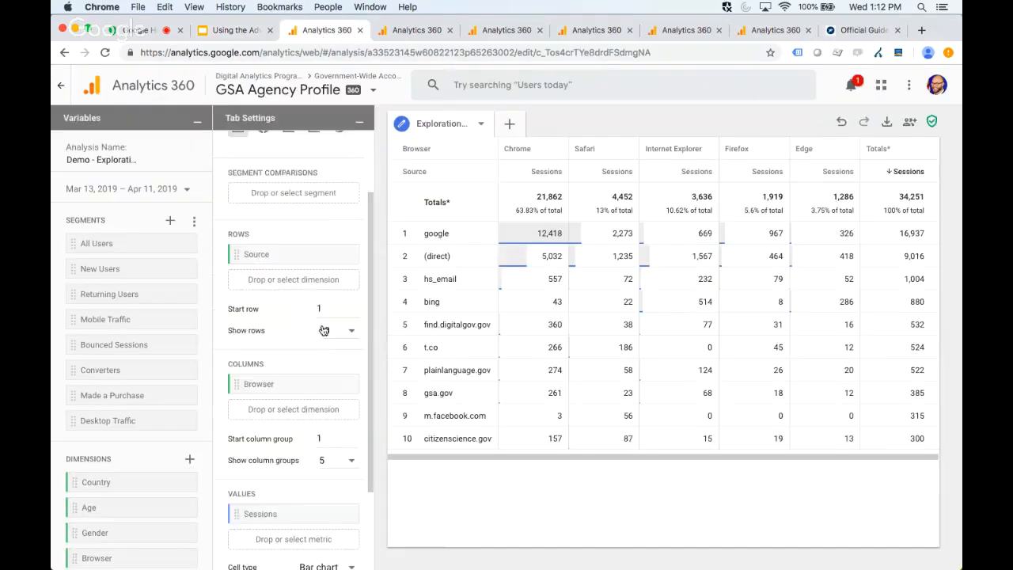
click(342, 384)
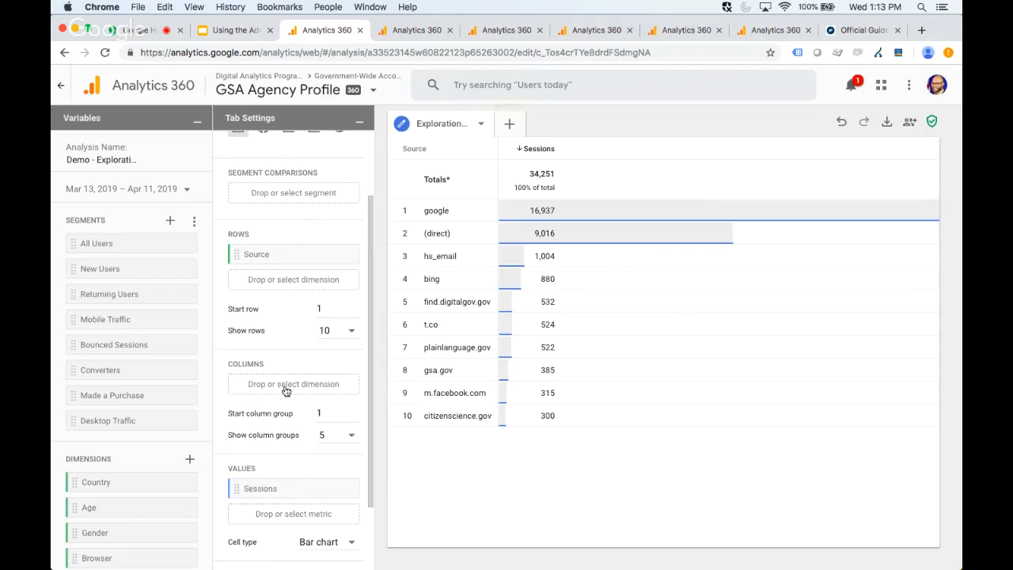
- Examine the exploration's settings, including visualization, segment comparisons, rows, columns, values and the Hostname filter
scroll(261, 419, down, 2)
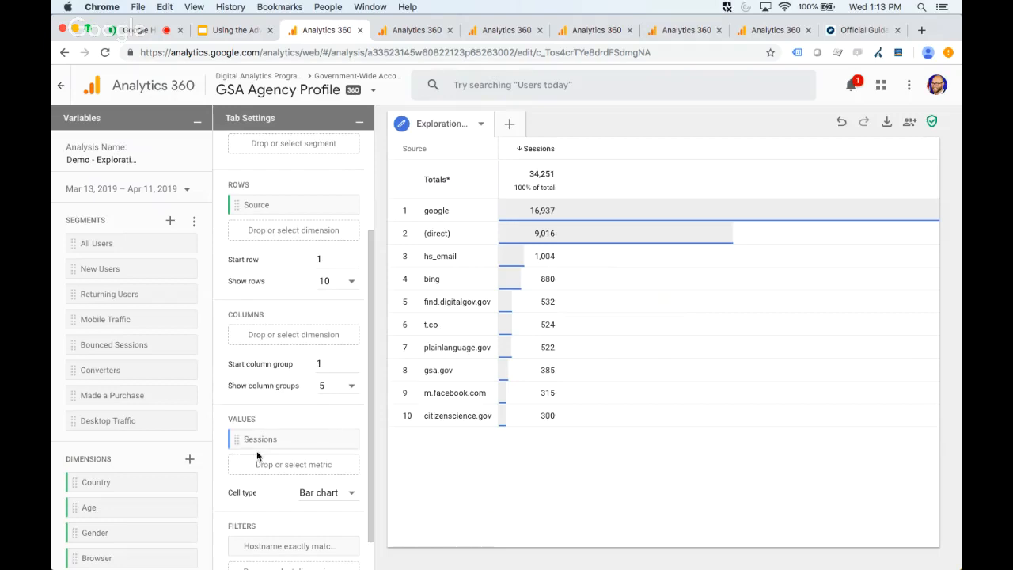
scroll(271, 442, up, 3)
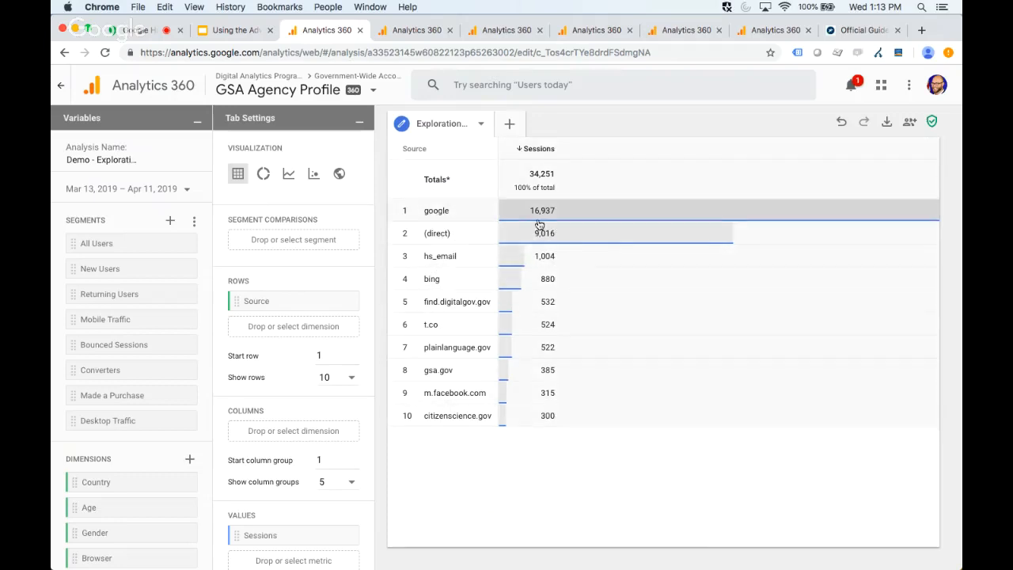
scroll(323, 324, down, 4)
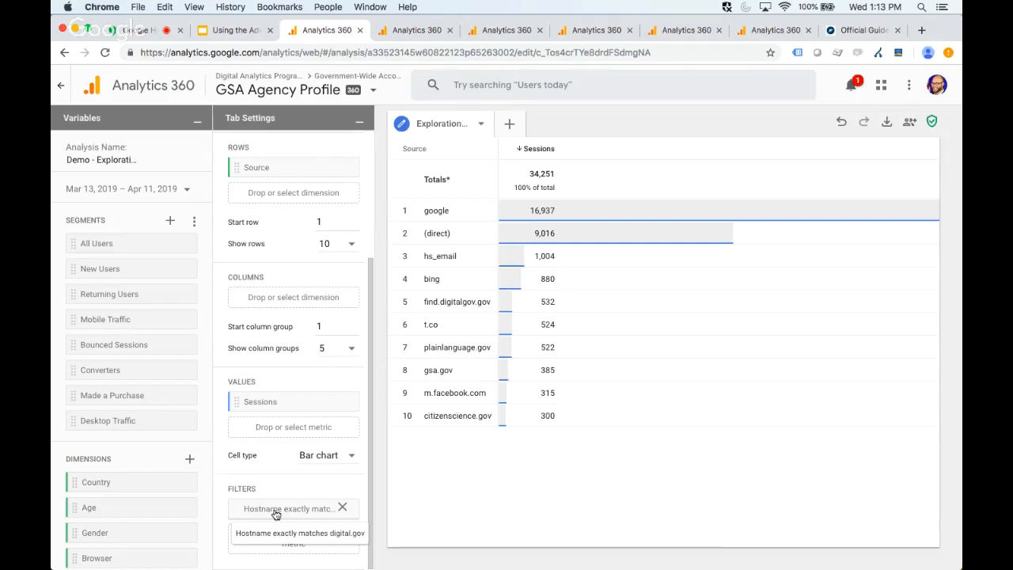
scroll(273, 511, up, 5)
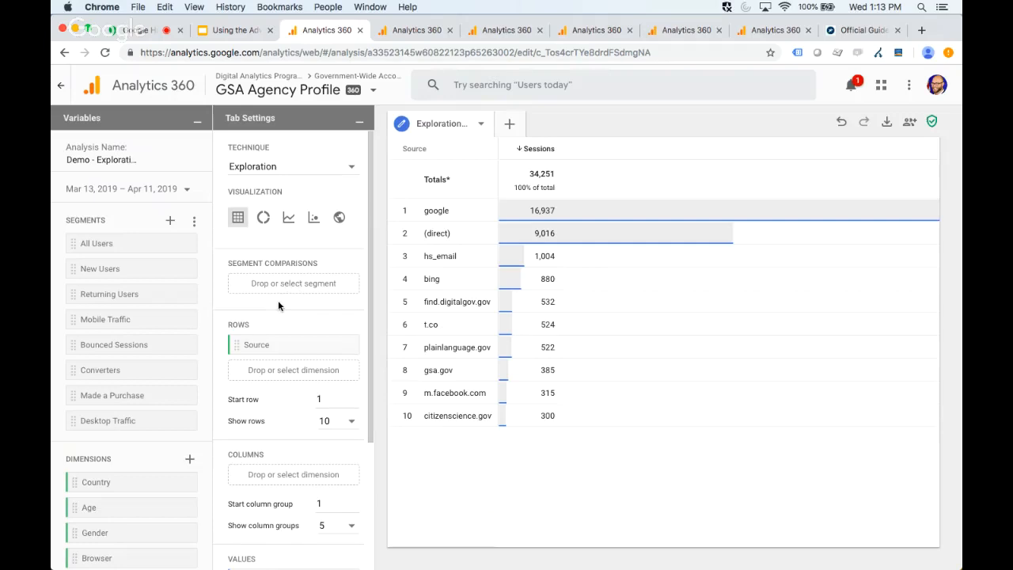
scroll(279, 303, down, 2)
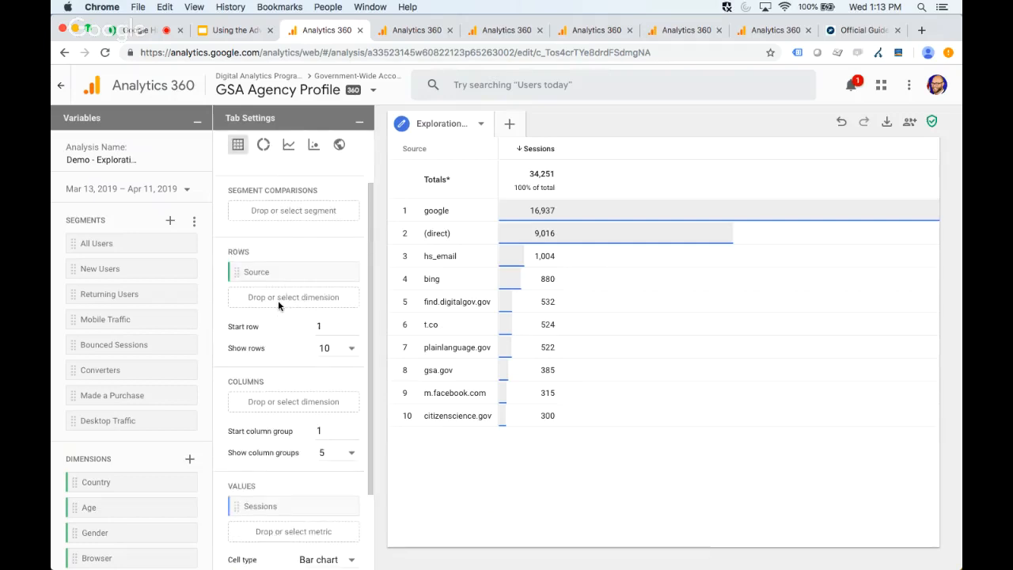
scroll(278, 300, up, 2)
scroll(278, 300, down, 4)
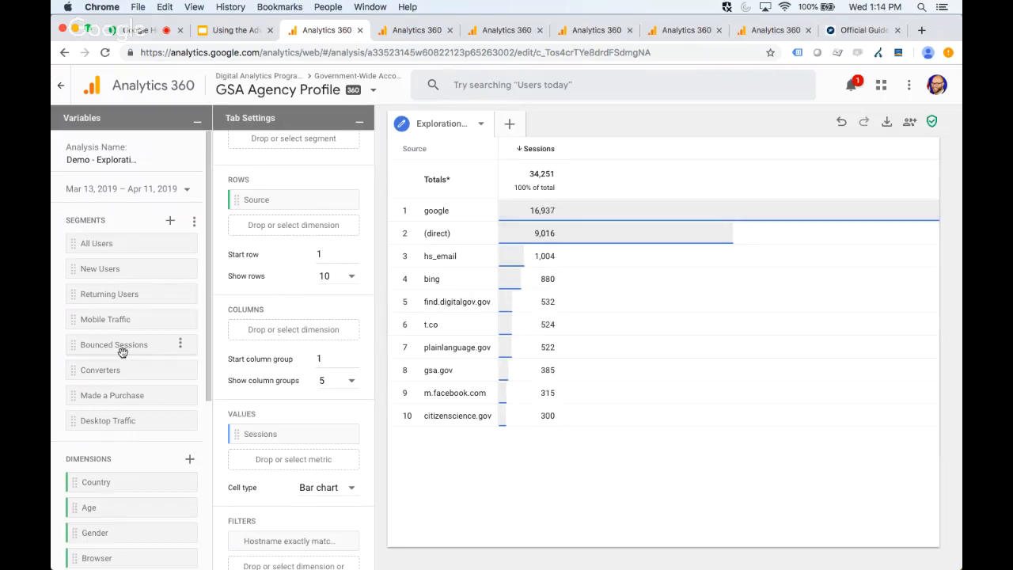
- Add the Browser dimension from the dimensions list to the exploration's columns
scroll(123, 352, down, 5)
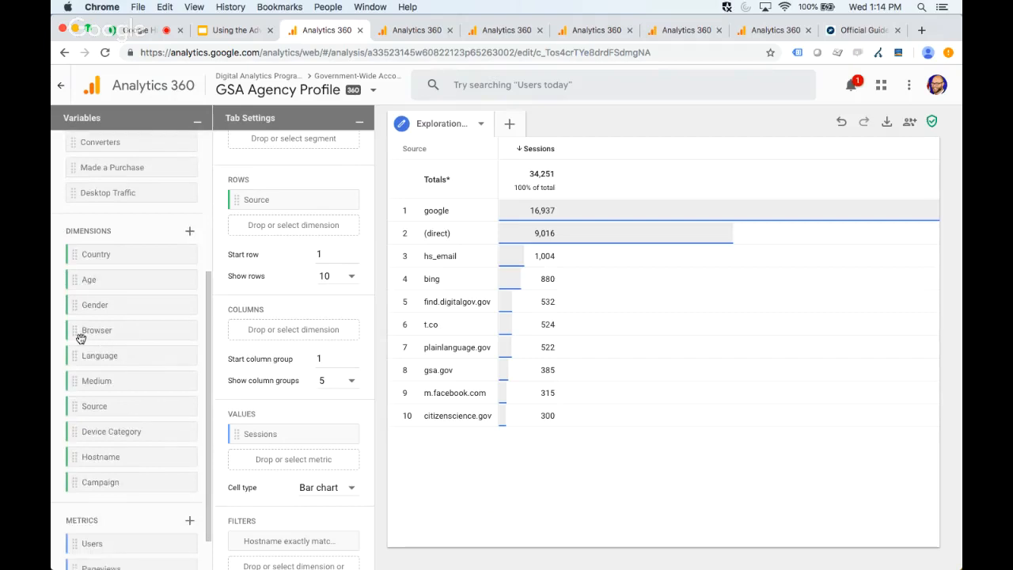
drag(74, 330, 255, 328)
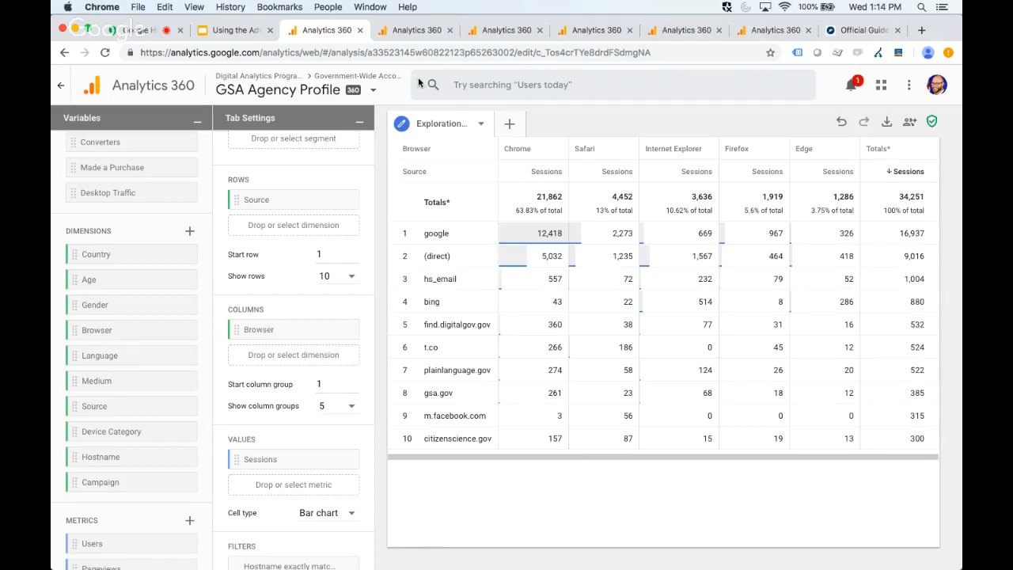
- Save the Demo - Flat Table custom report and view its table of sessions by source and browser
click(401, 33)
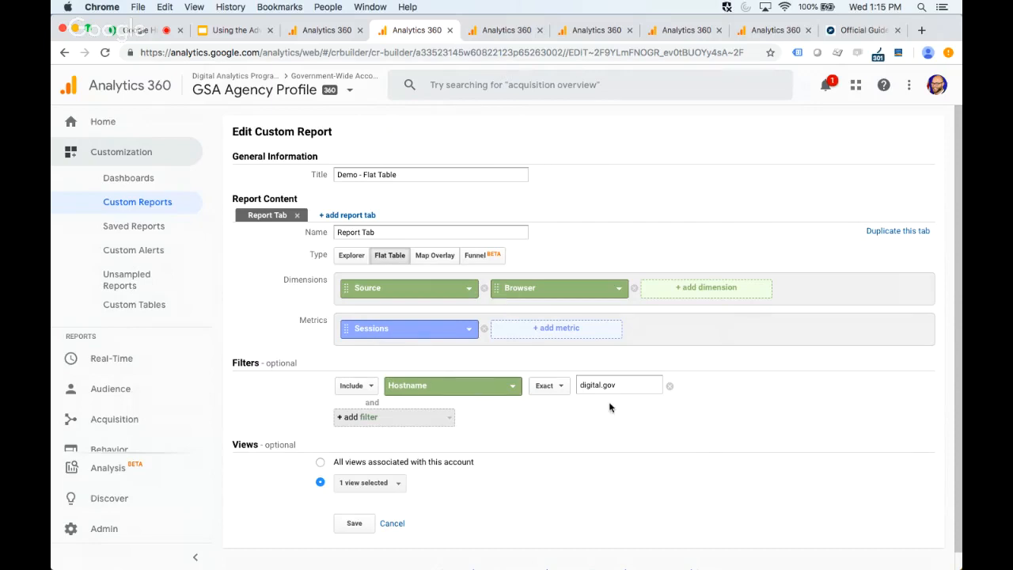
scroll(554, 443, down, 1)
click(346, 508)
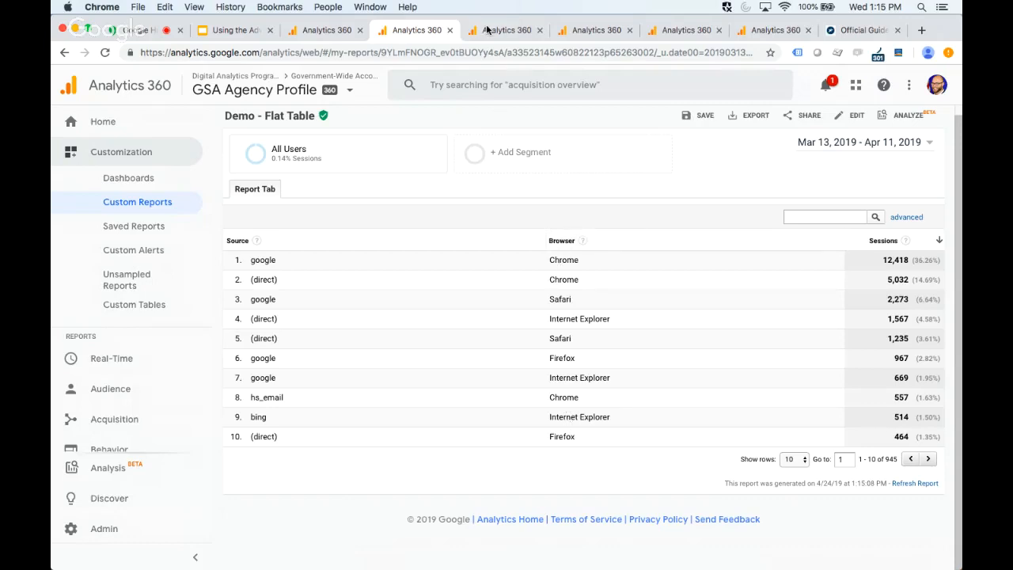
- Look back at the exploration table and reveal the "Switching viz types is wonky with data" bullet on the slide
click(327, 29)
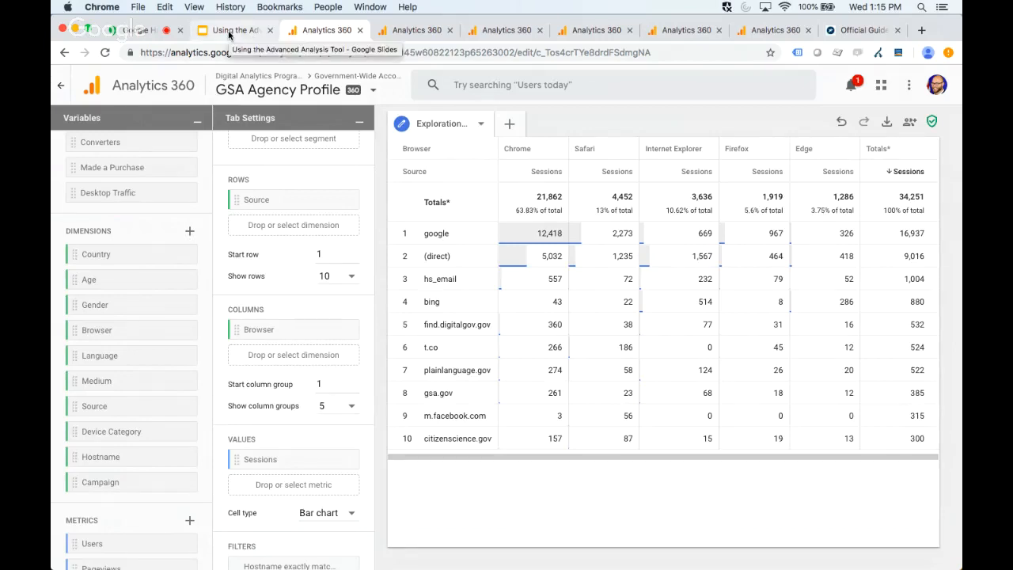
click(228, 32)
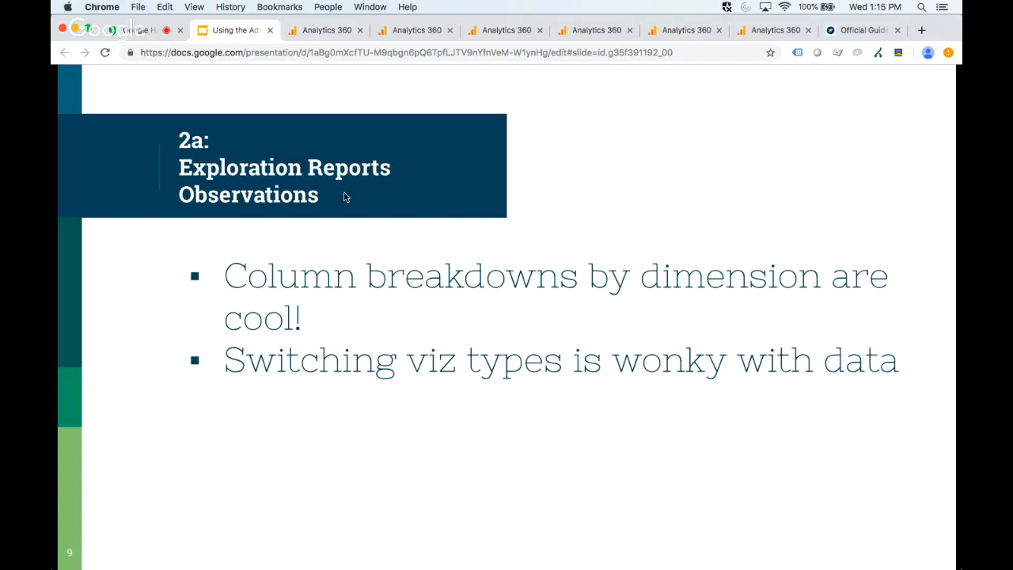
- Switch the exploration's visualization to a line chart and inspect the daily sessions by source
click(313, 33)
scroll(305, 283, up, 3)
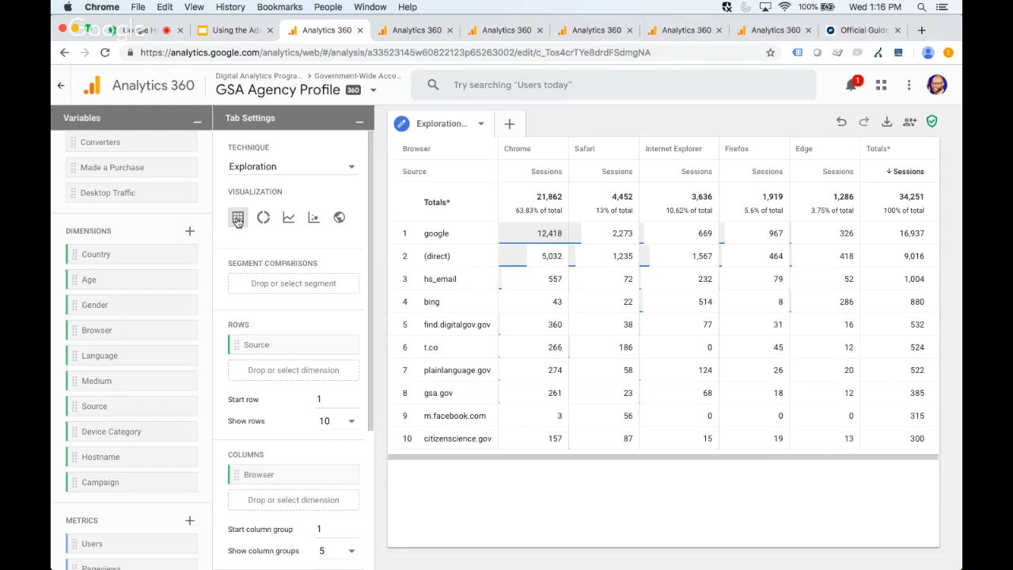
click(288, 219)
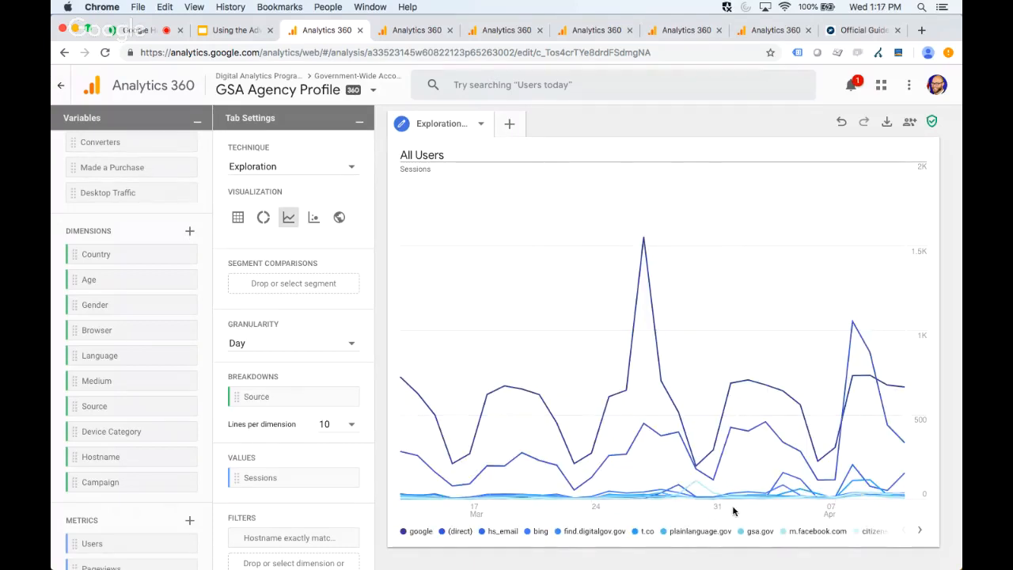
mouse_move(659, 431)
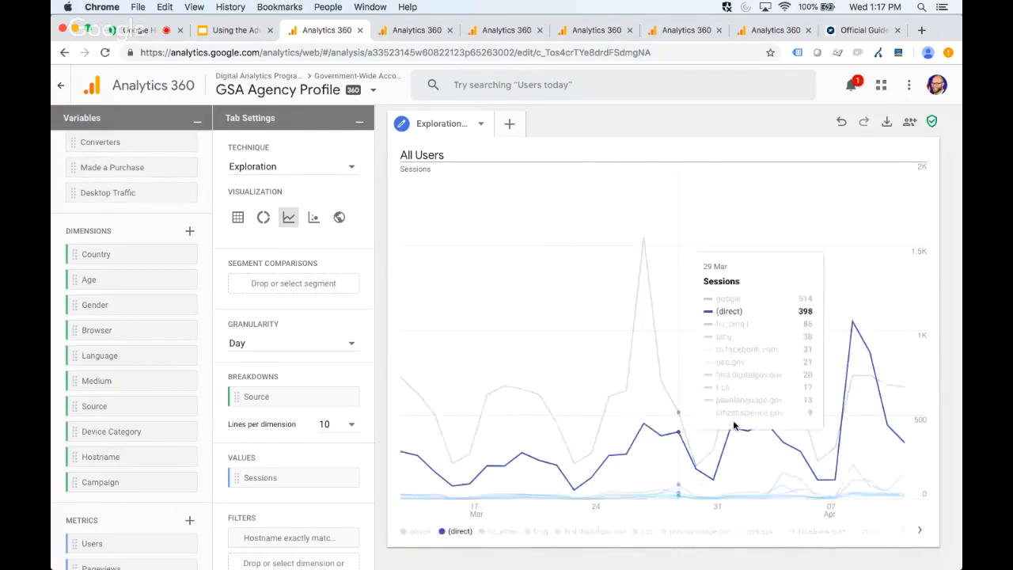
- Switch the exploration back to the table visualization and put the Browser dimension in its columns
click(236, 222)
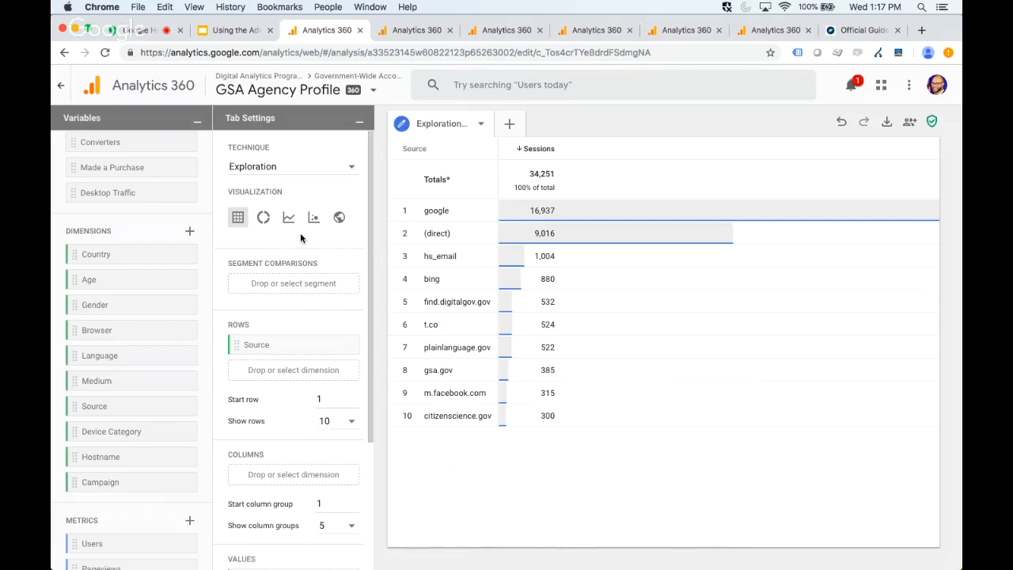
scroll(322, 396, down, 2)
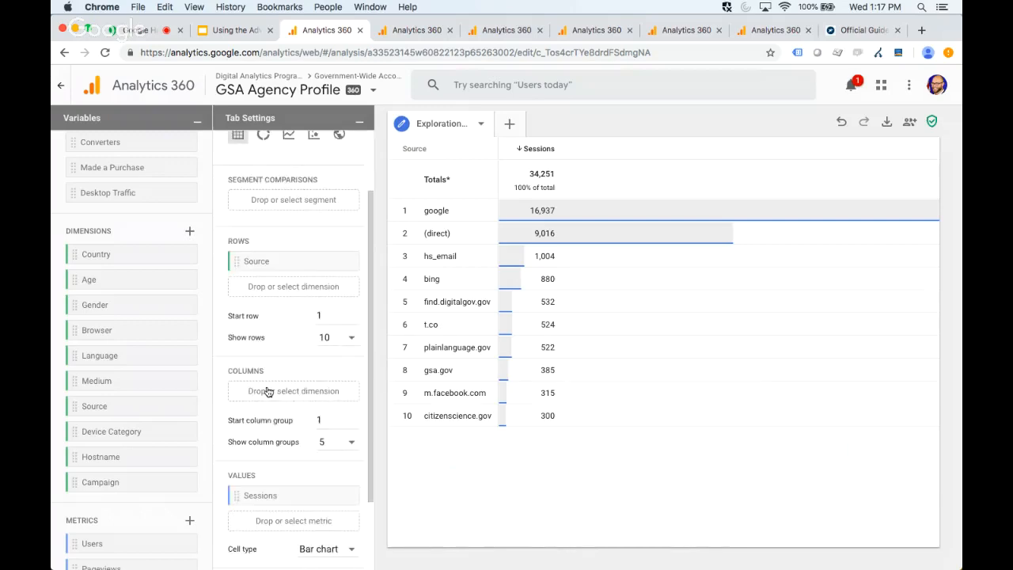
drag(81, 333, 247, 392)
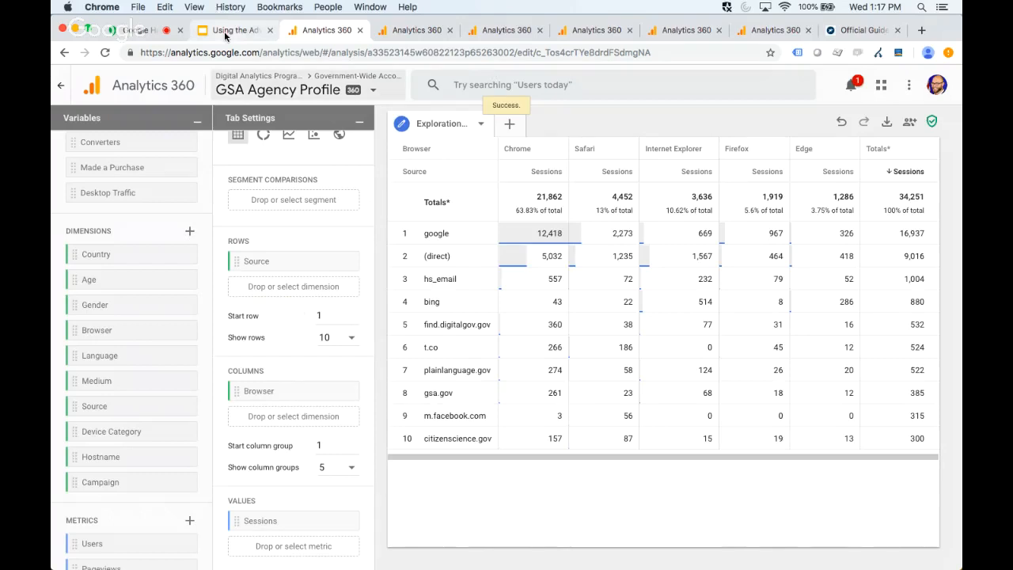
scroll(263, 172, up, 2)
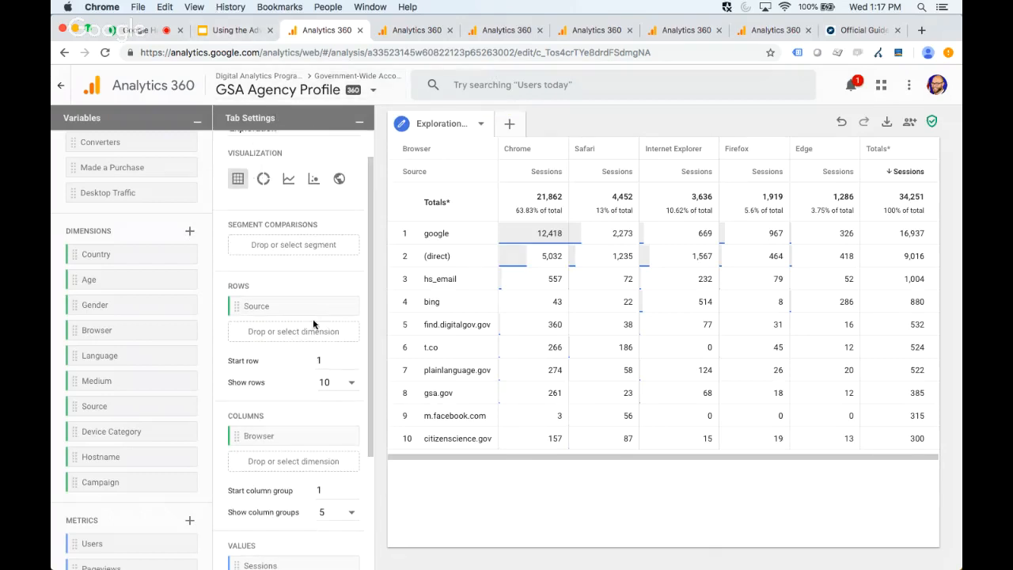
scroll(312, 324, down, 3)
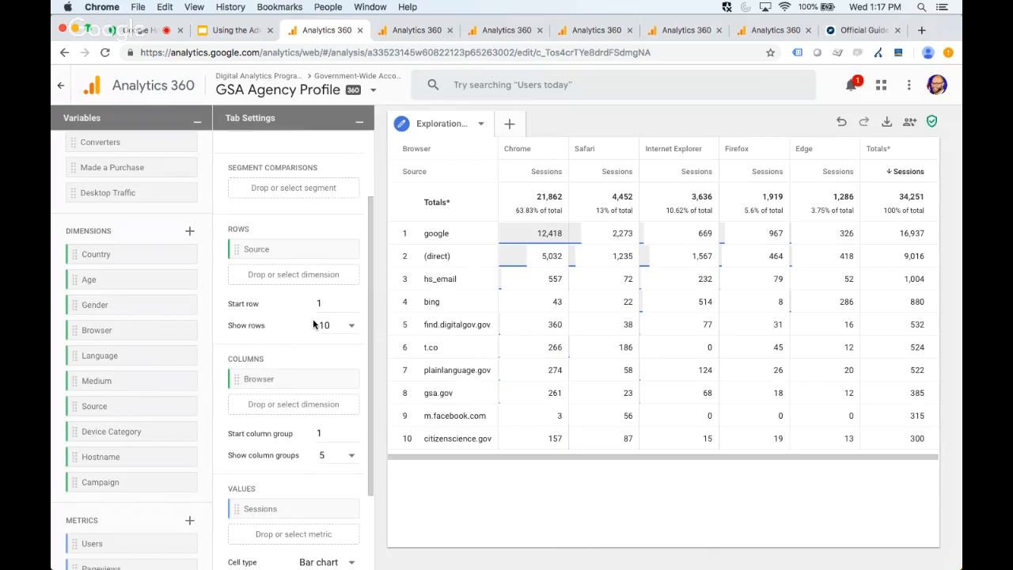
- Reveal the "Drag and drop isn't always drag and drop" bullet and look over the exploration's available segments, dimensions and metrics
click(225, 32)
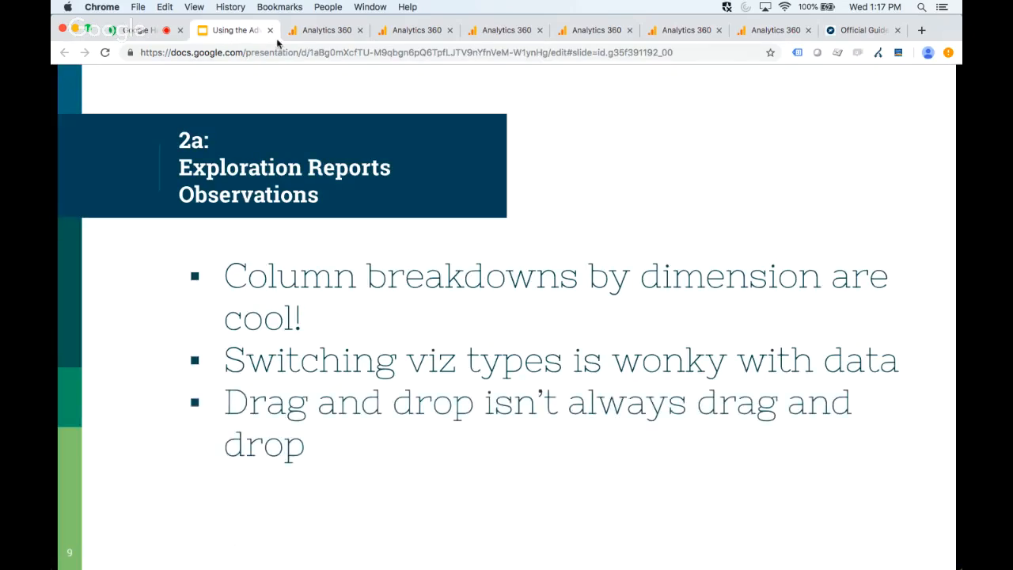
click(318, 32)
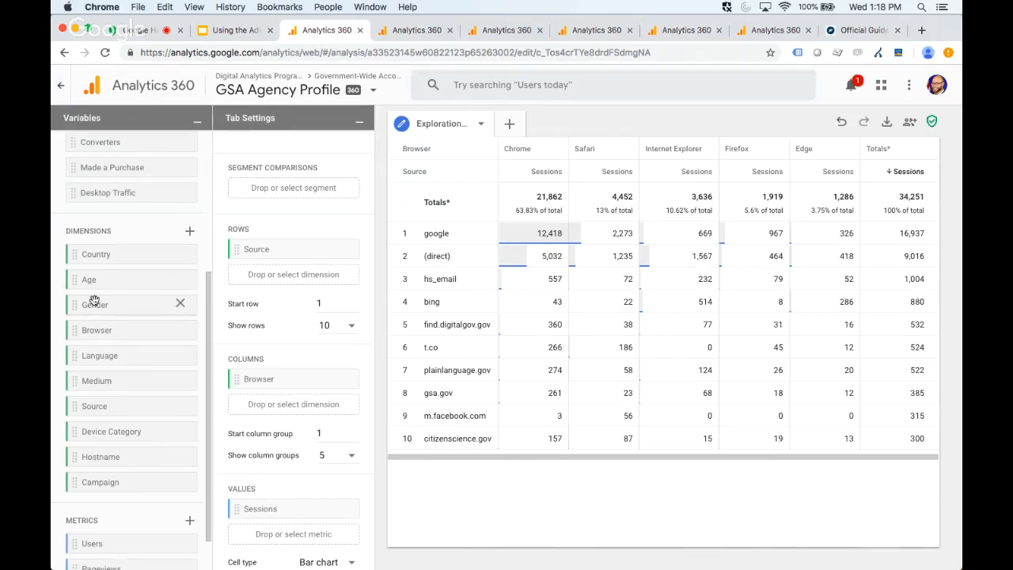
scroll(90, 301, down, 2)
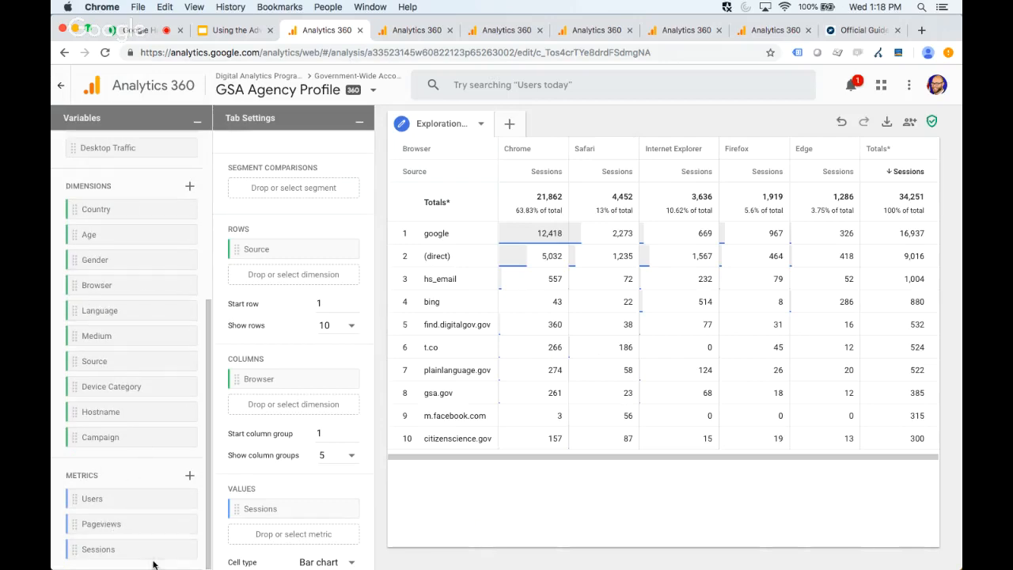
scroll(152, 366, up, 5)
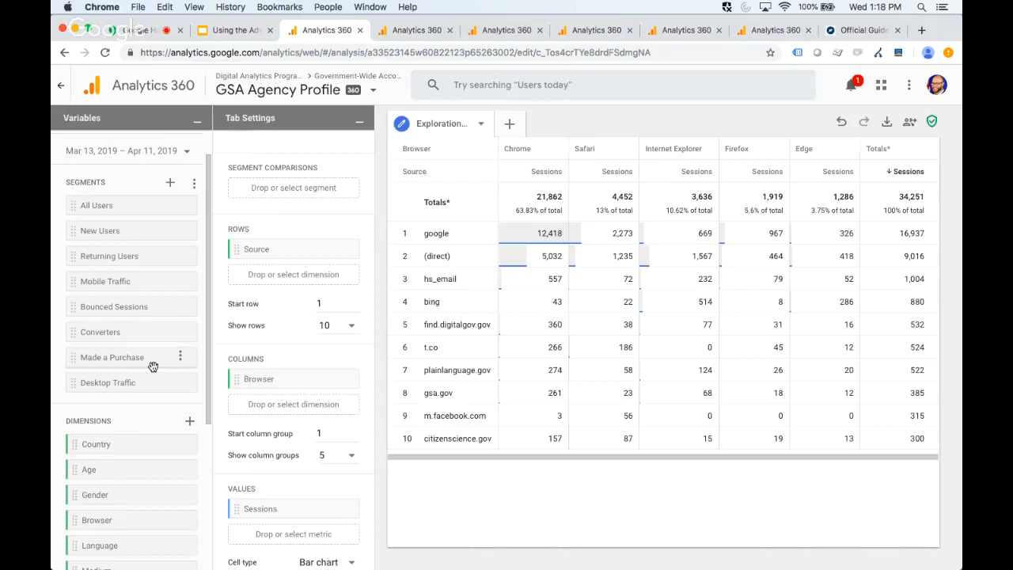
scroll(130, 400, down, 5)
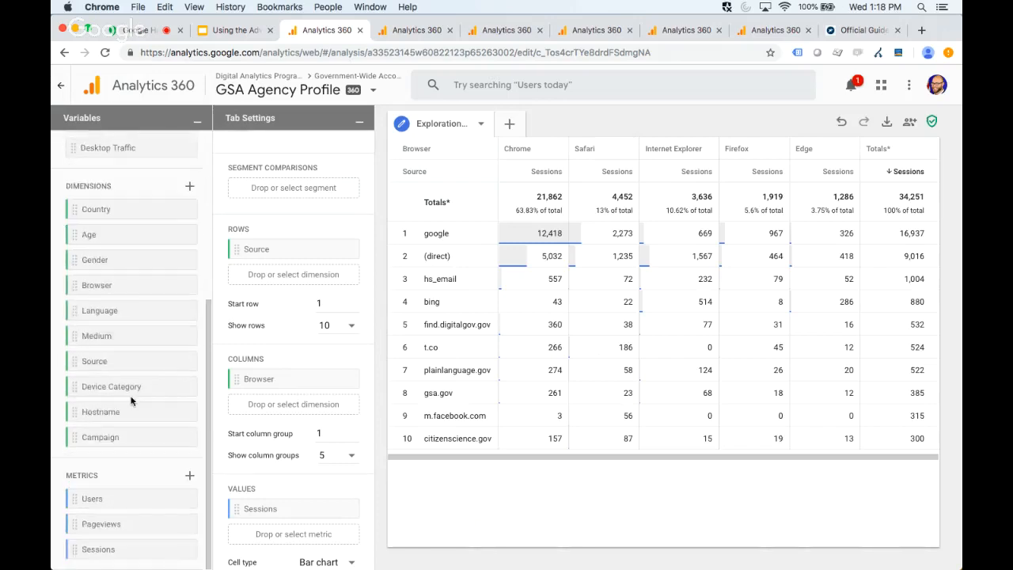
- Search the metrics for "avg", include Avg. Time on Page in the analysis metrics and add it to the exploration's values
mouse_move(301, 429)
click(188, 476)
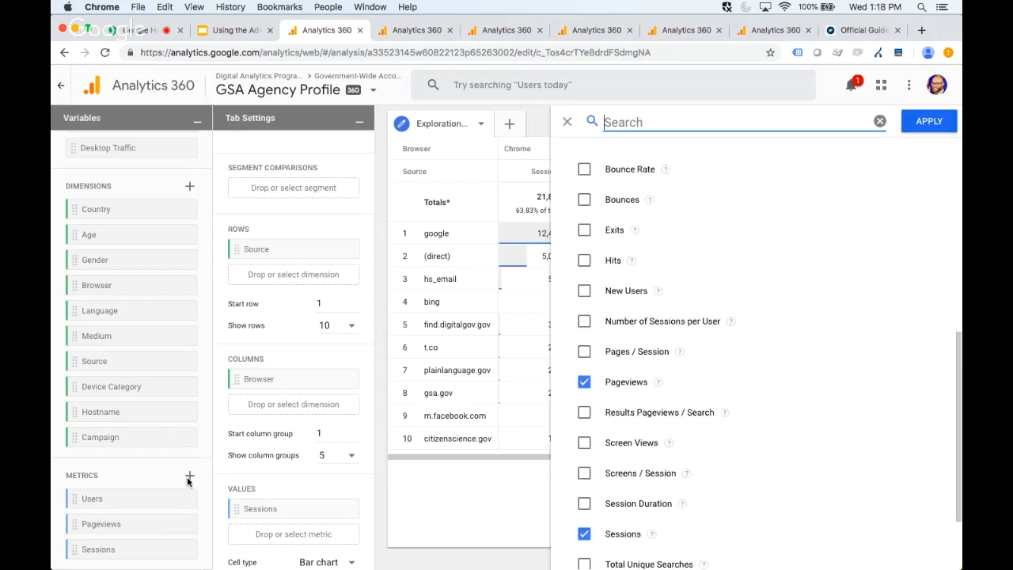
text(avg)
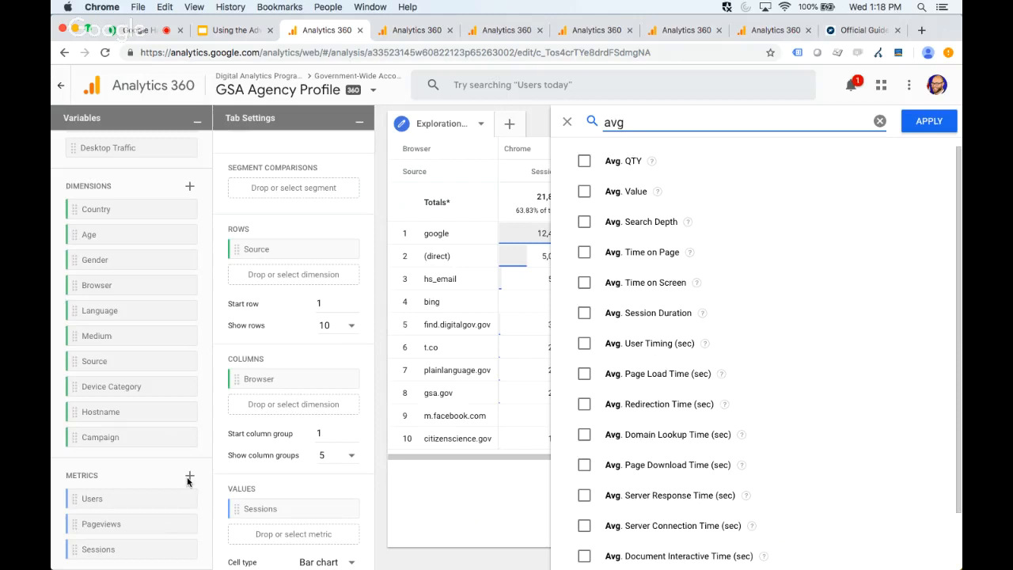
click(585, 254)
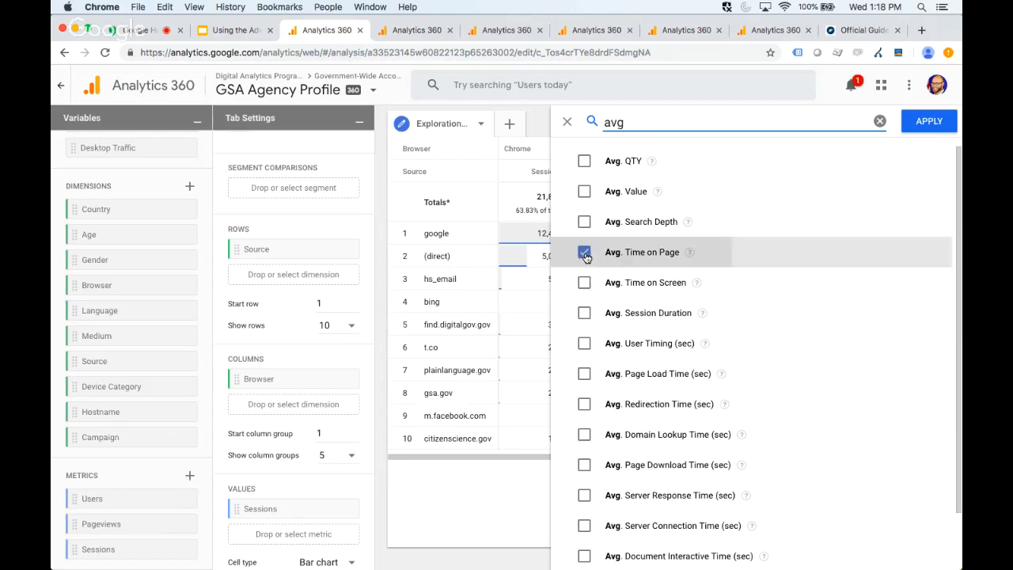
click(929, 121)
scroll(181, 342, down, 1)
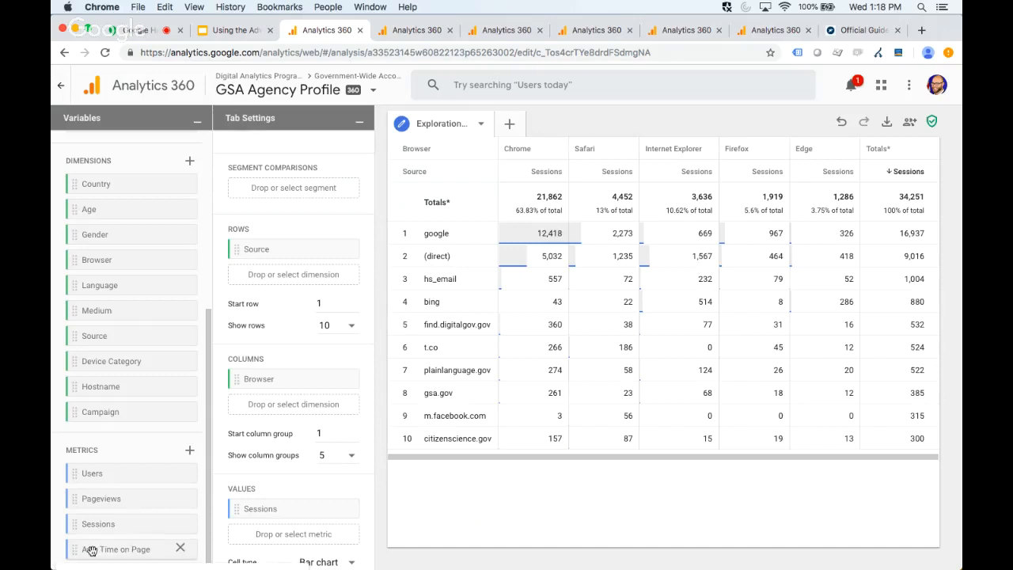
drag(92, 550, 252, 536)
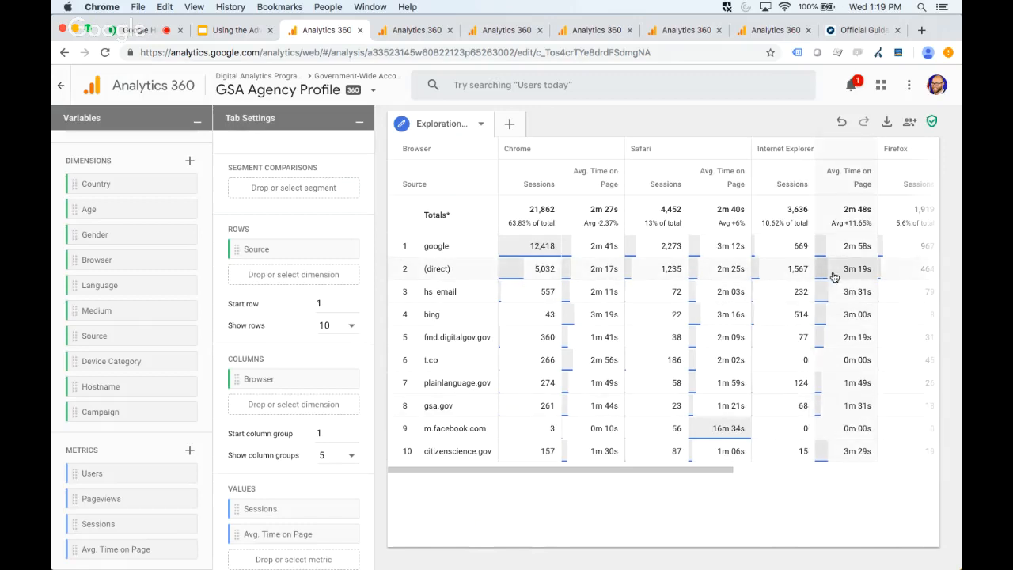
- Look across all browser columns of the exploration table and sort the sources by Safari sessions in descending order
scroll(834, 276, right, 5)
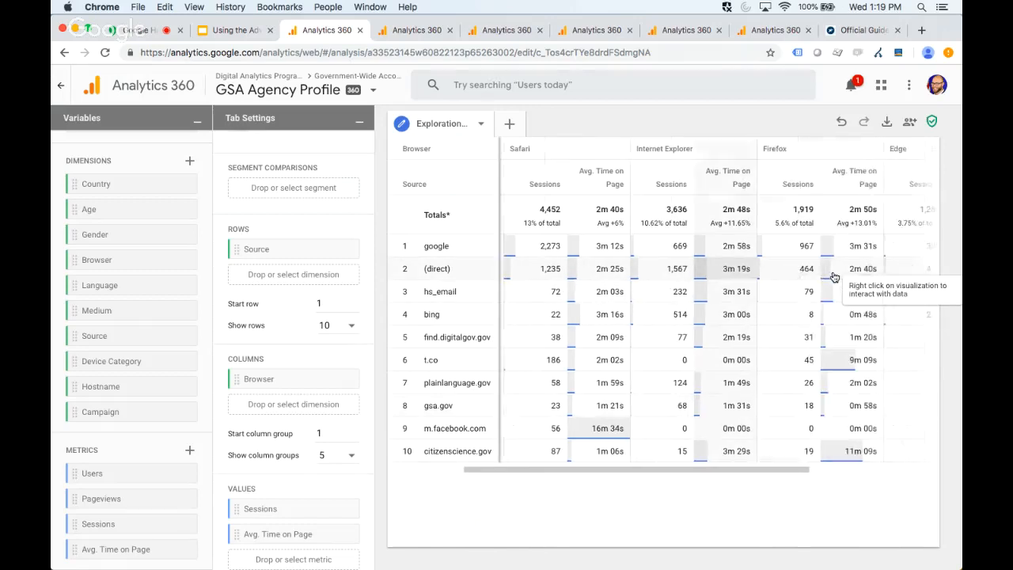
scroll(834, 277, right, 3)
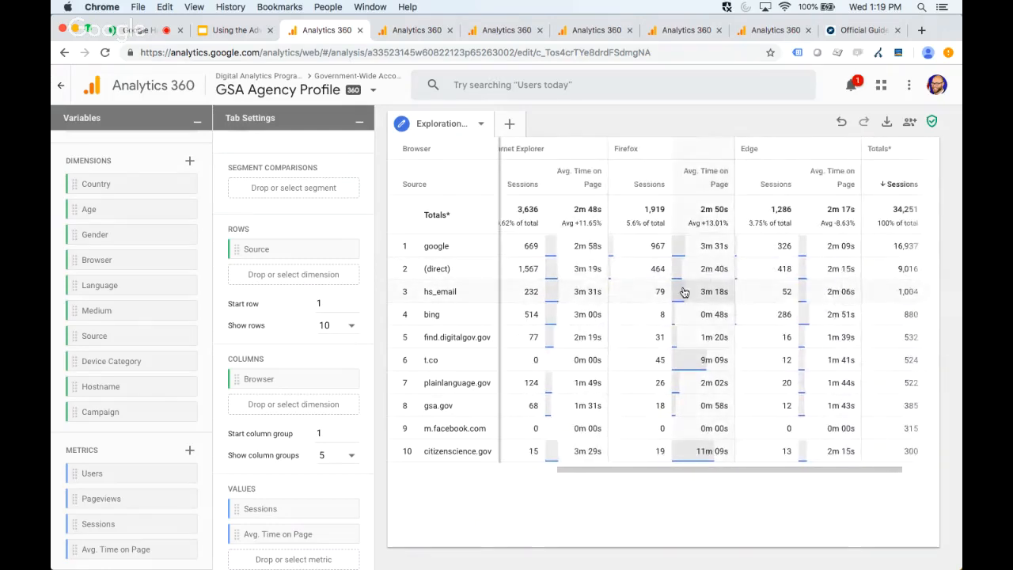
scroll(684, 293, left, 7)
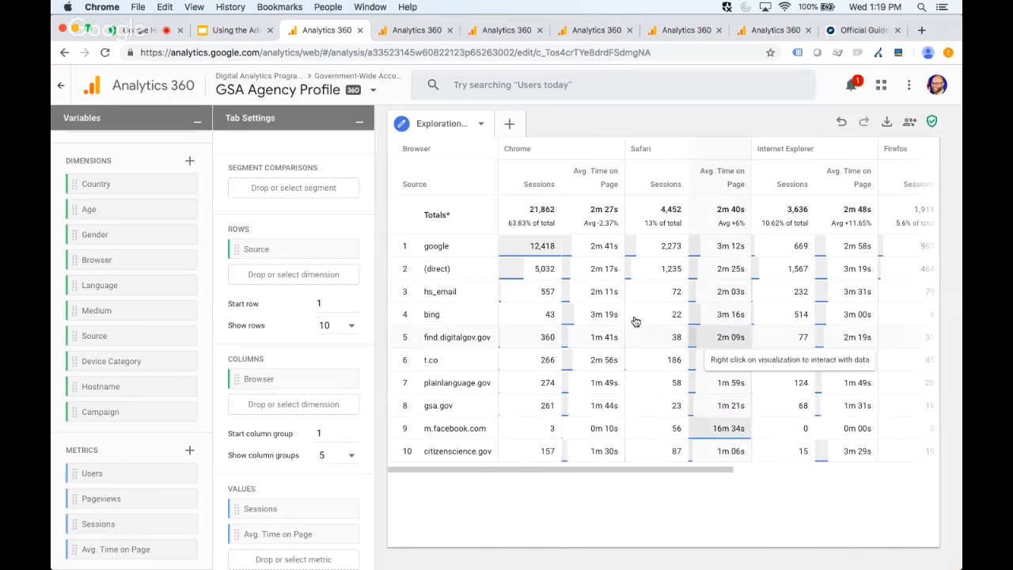
scroll(649, 256, right, 7)
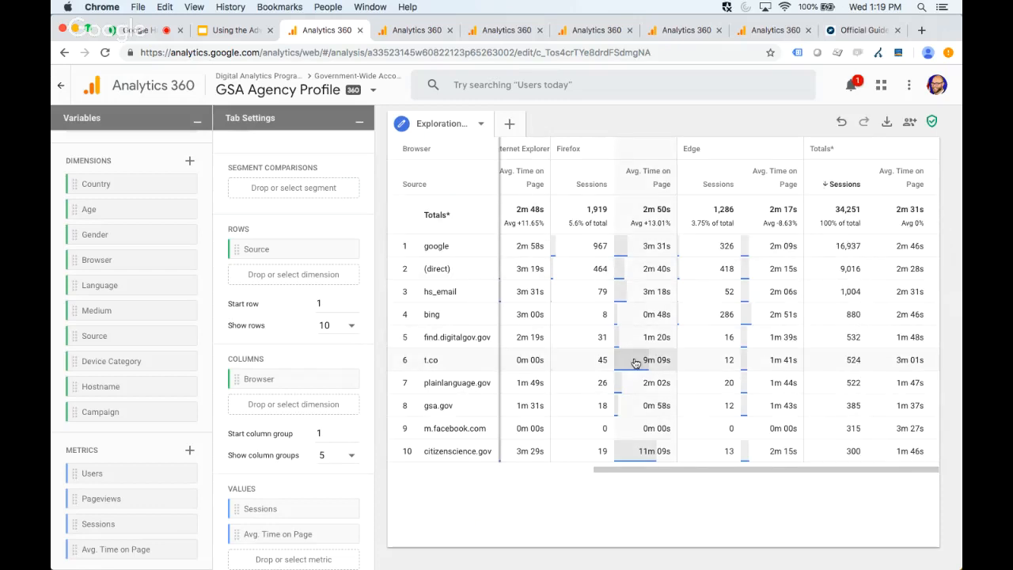
scroll(636, 360, left, 10)
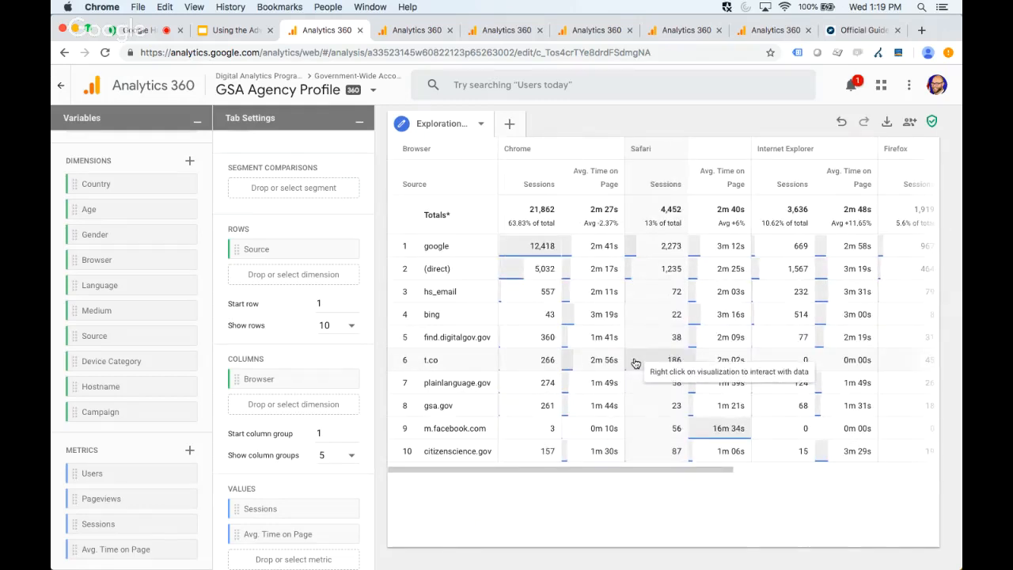
click(657, 191)
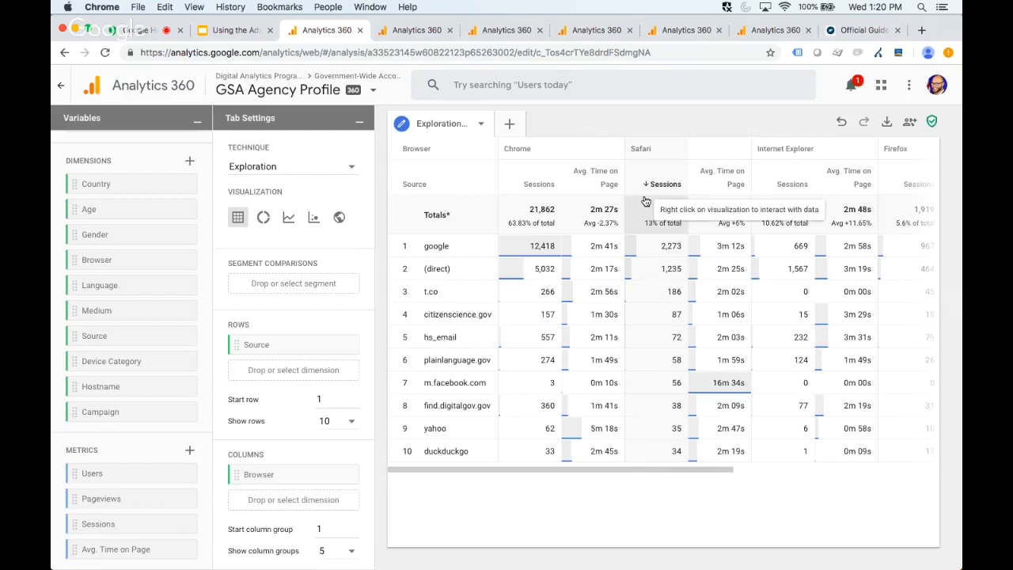
scroll(665, 356, right, 5)
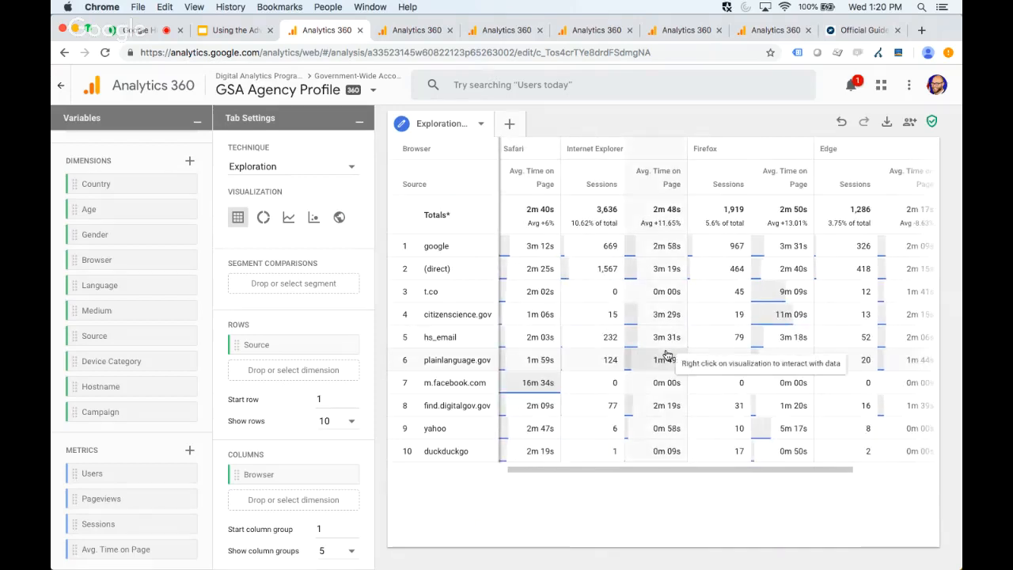
scroll(590, 348, left, 4)
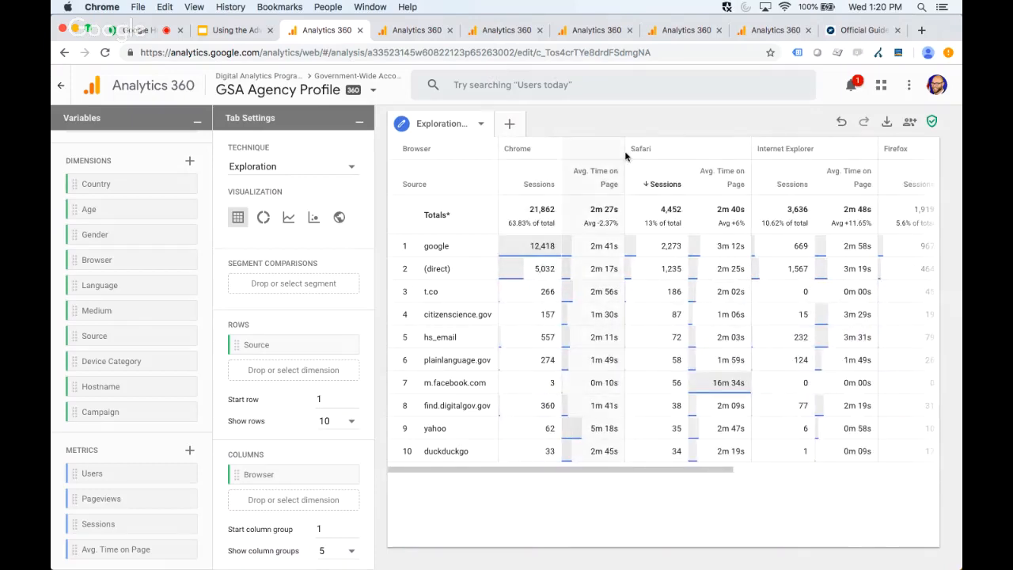
- Limit the exploration table to the Chrome column only, check the available selection options, and undo that filter
right_click(519, 155)
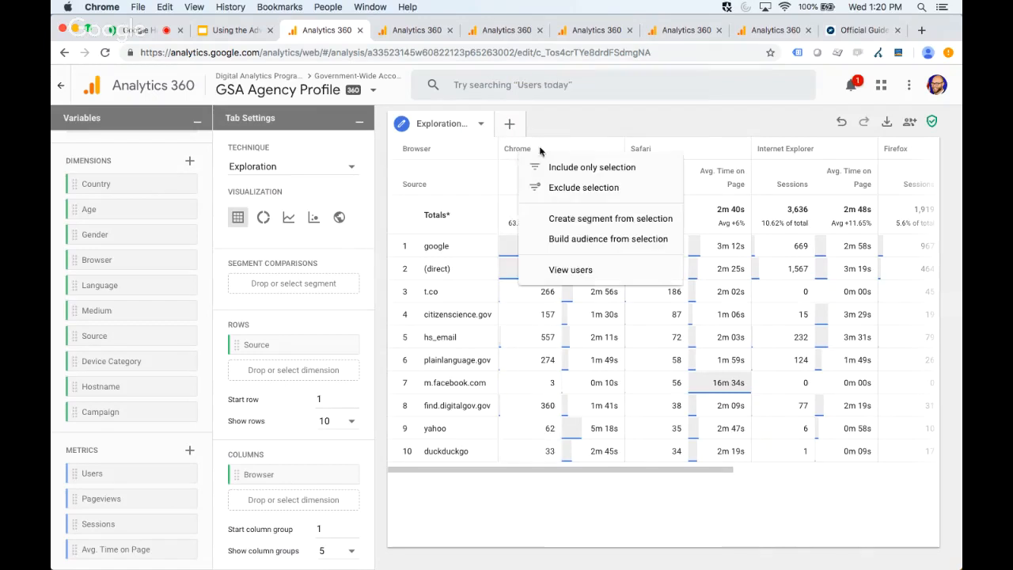
click(583, 168)
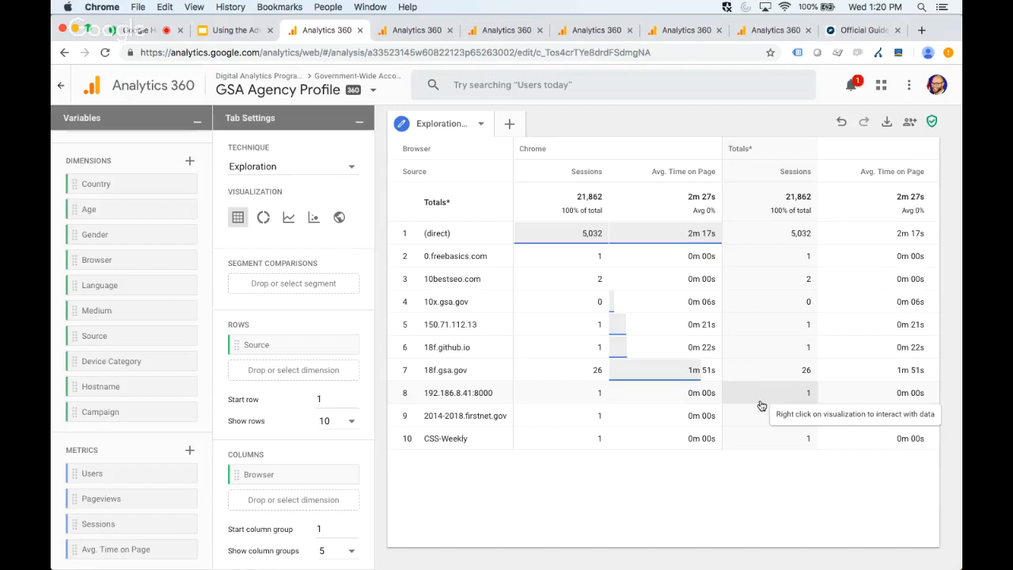
right_click(549, 154)
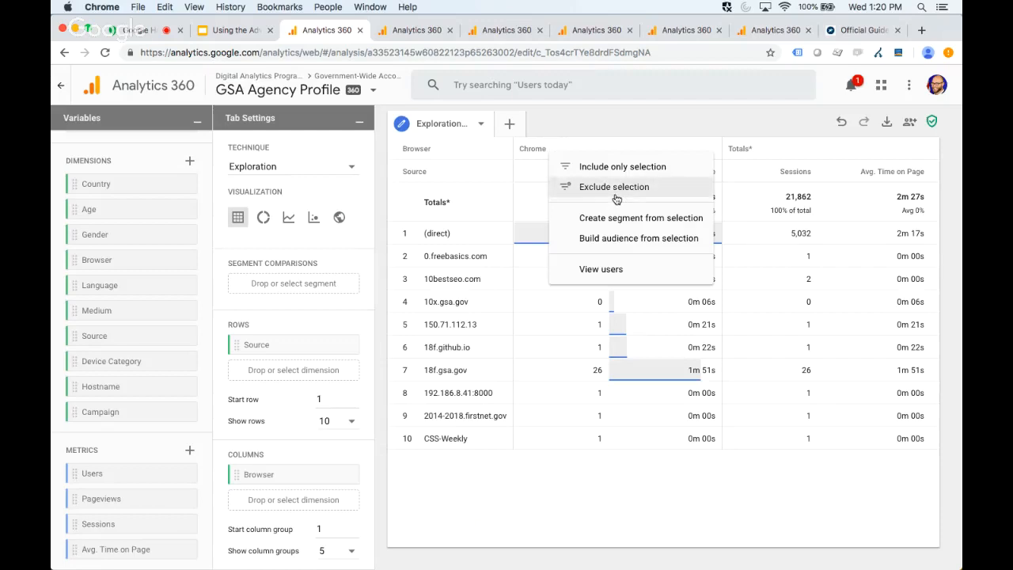
click(731, 136)
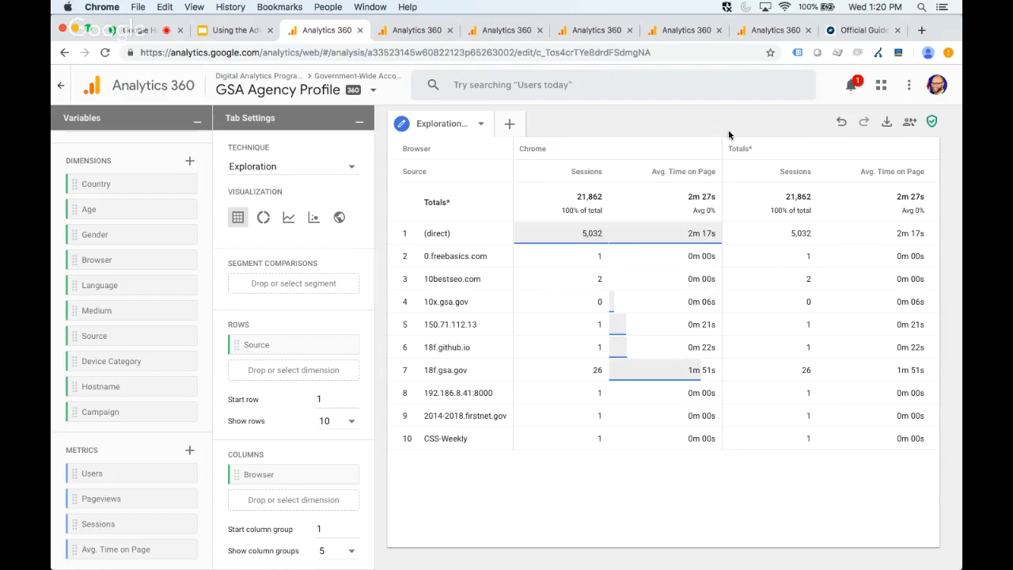
click(842, 123)
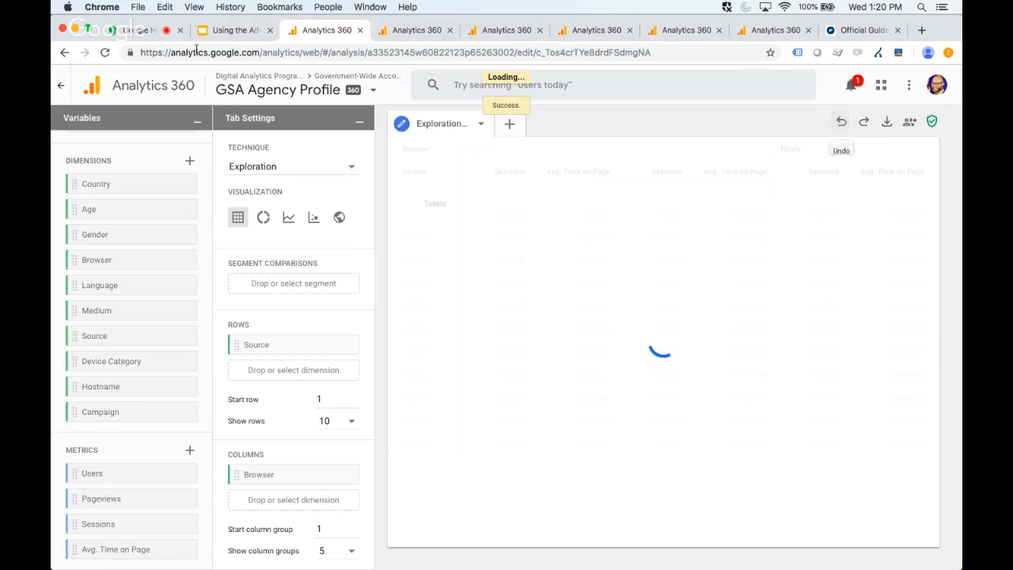
- Reveal the "Coolest feature: heat map!" bullet in the presentation and set the exploration's cell type to Heat map
click(227, 31)
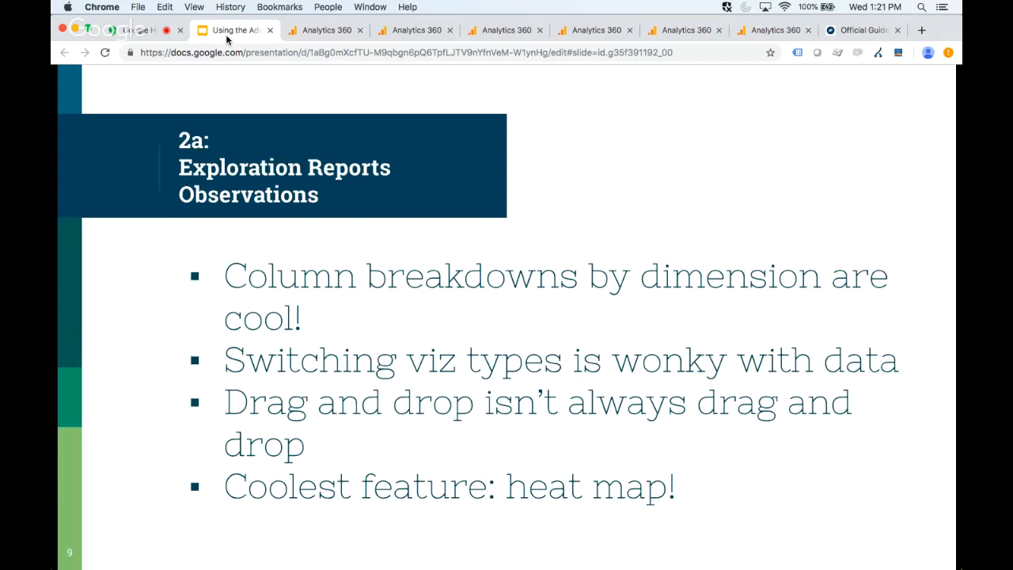
click(324, 31)
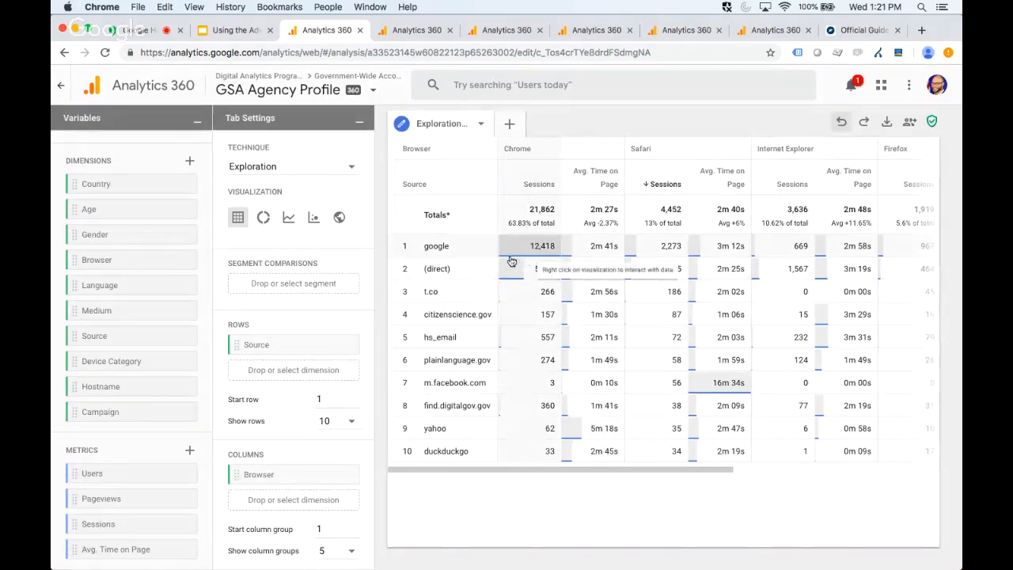
scroll(343, 320, down, 3)
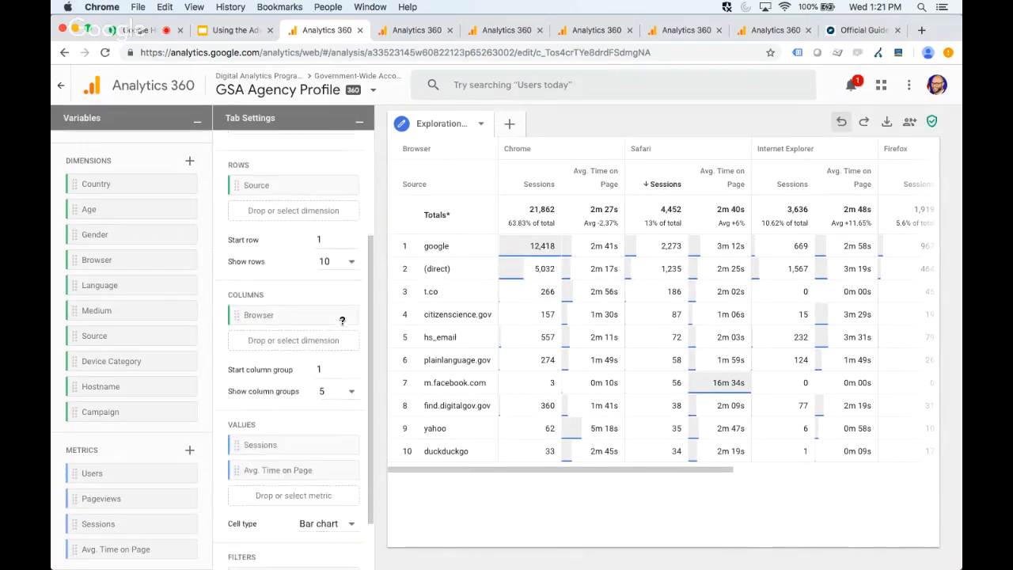
scroll(308, 451, down, 1)
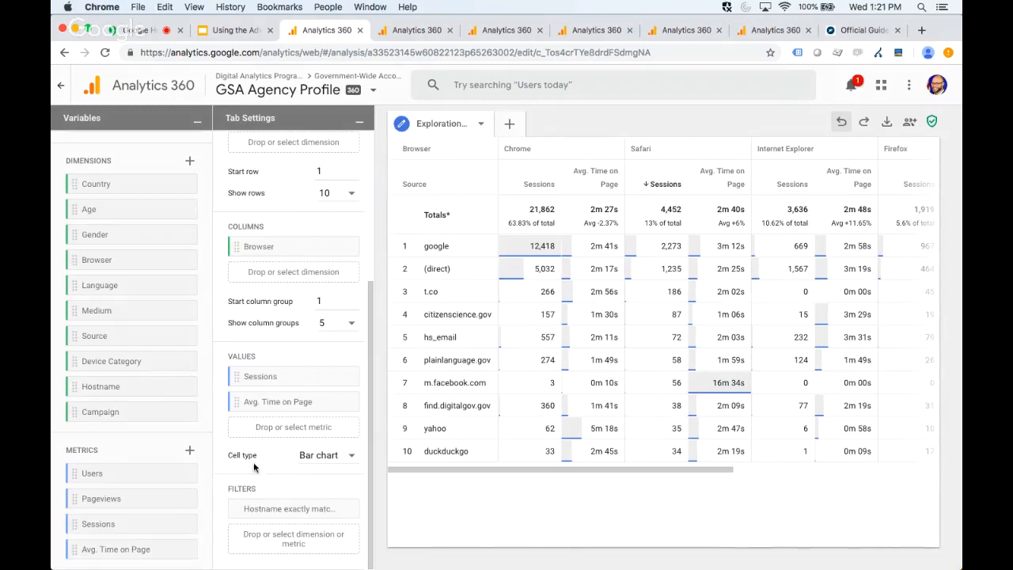
click(325, 459)
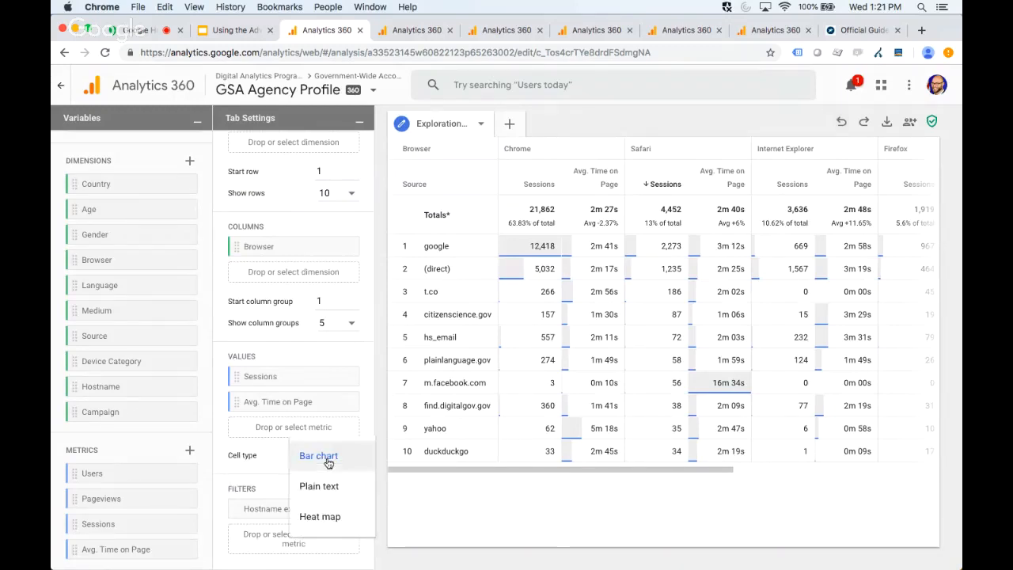
click(320, 518)
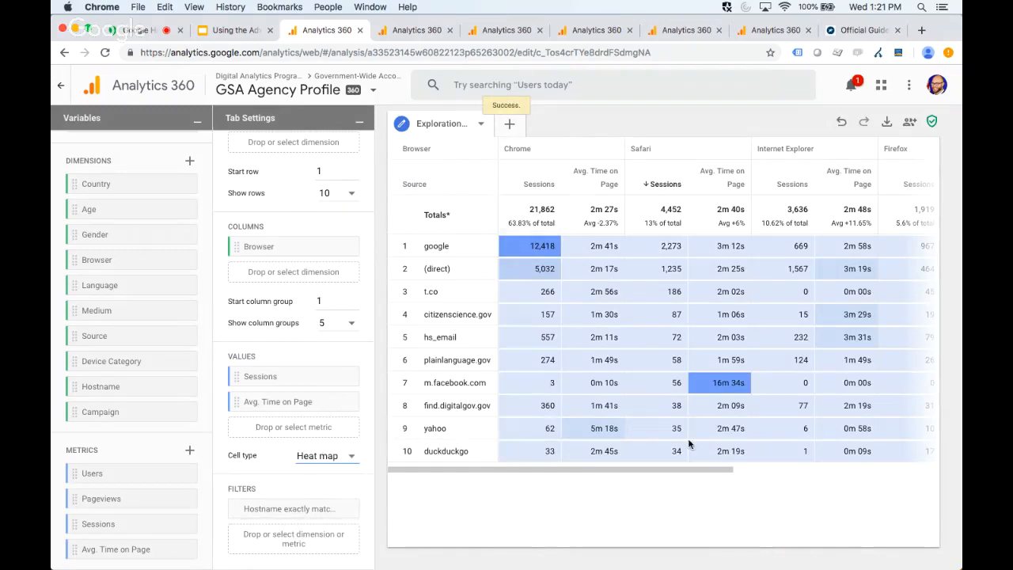
- Examine the heat map shading of sessions and average time on page across the exploration's browser columns
scroll(677, 364, right, 5)
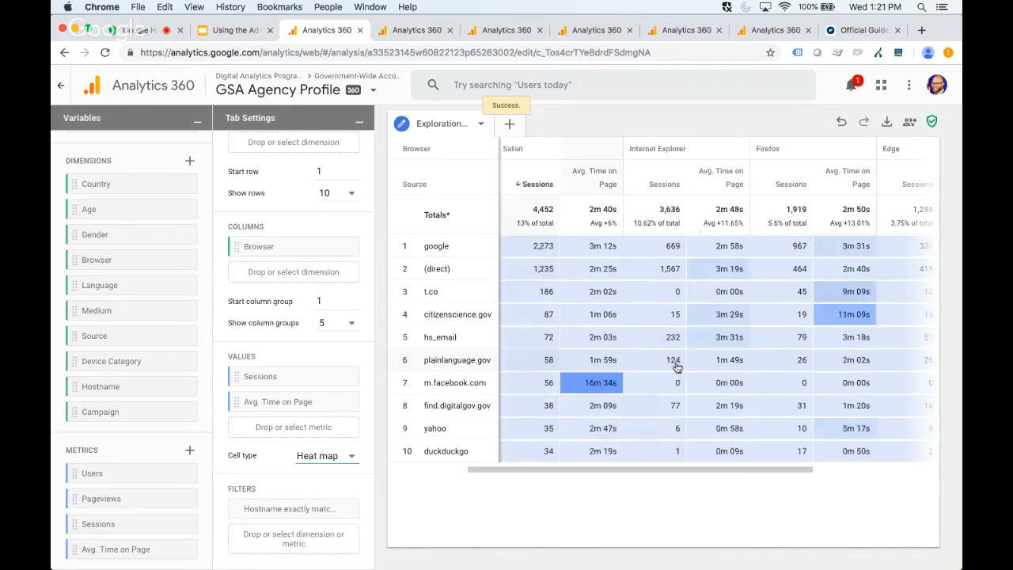
scroll(677, 368, left, 3)
scroll(676, 368, left, 5)
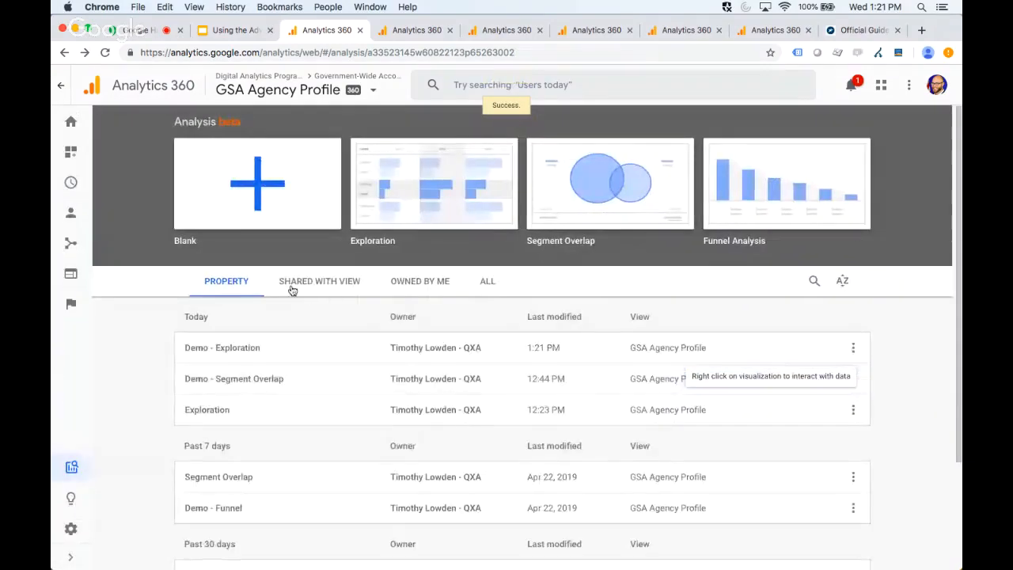
click(85, 54)
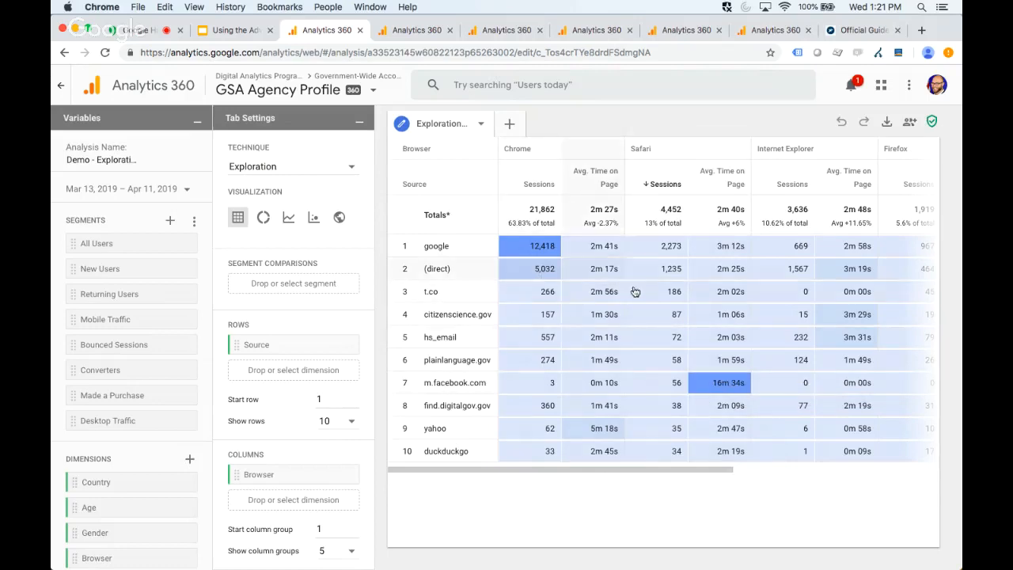
scroll(684, 317, right, 1)
scroll(684, 316, right, 4)
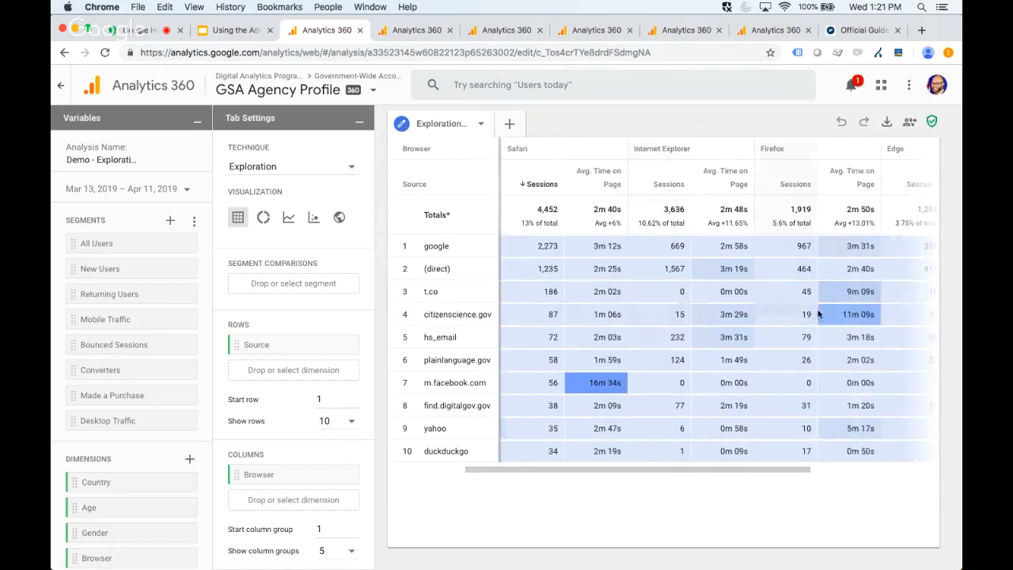
scroll(843, 309, right, 4)
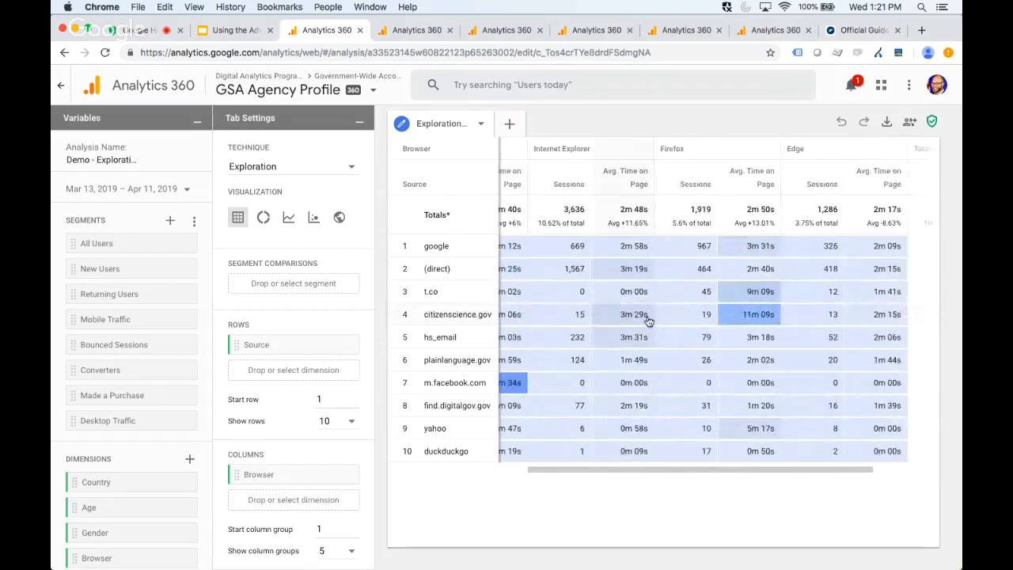
scroll(647, 320, left, 9)
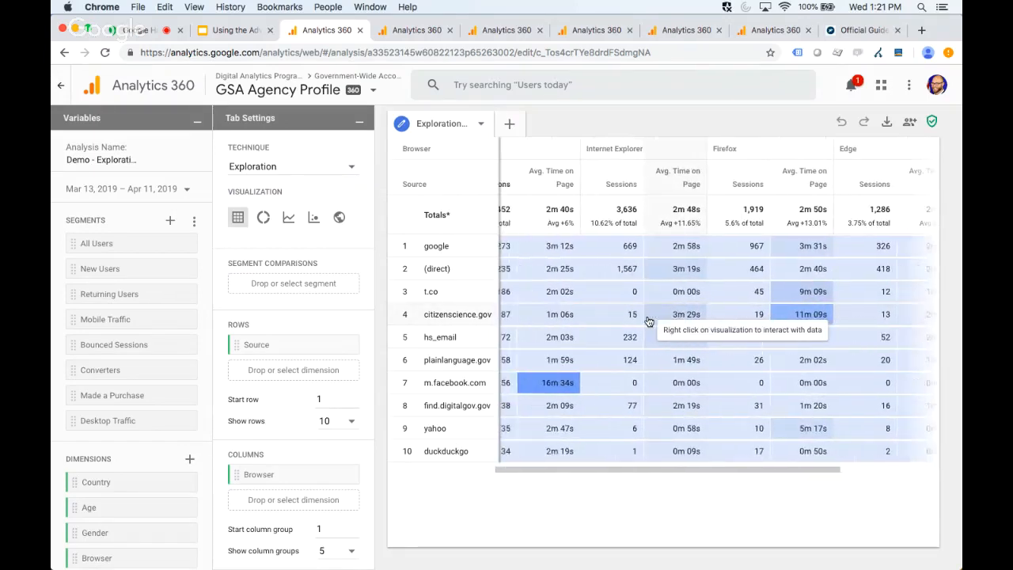
scroll(647, 320, left, 2)
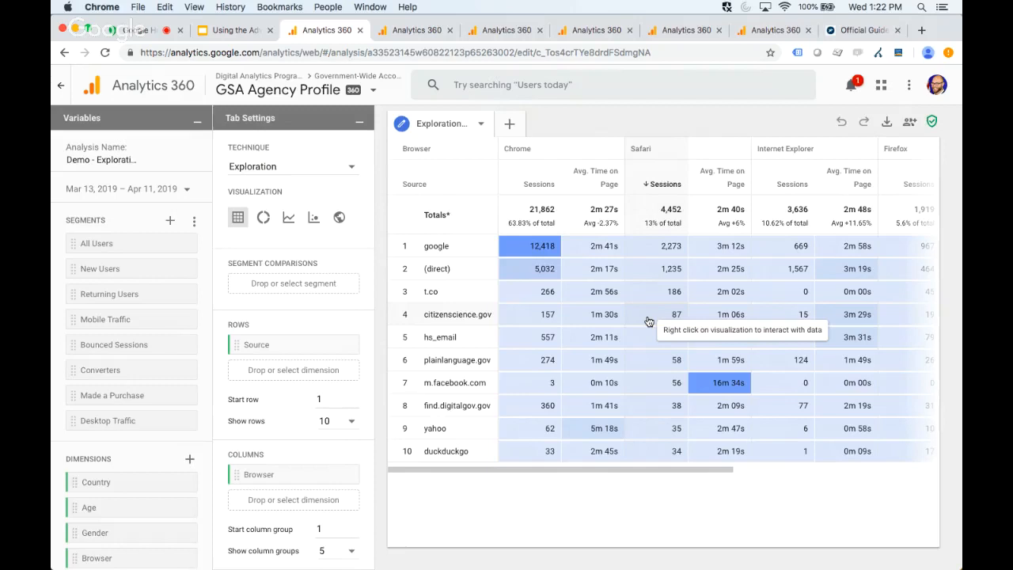
- Return to the presentation and advance it to the "2b: Segment Overlap Reports Observations" slide
click(395, 32)
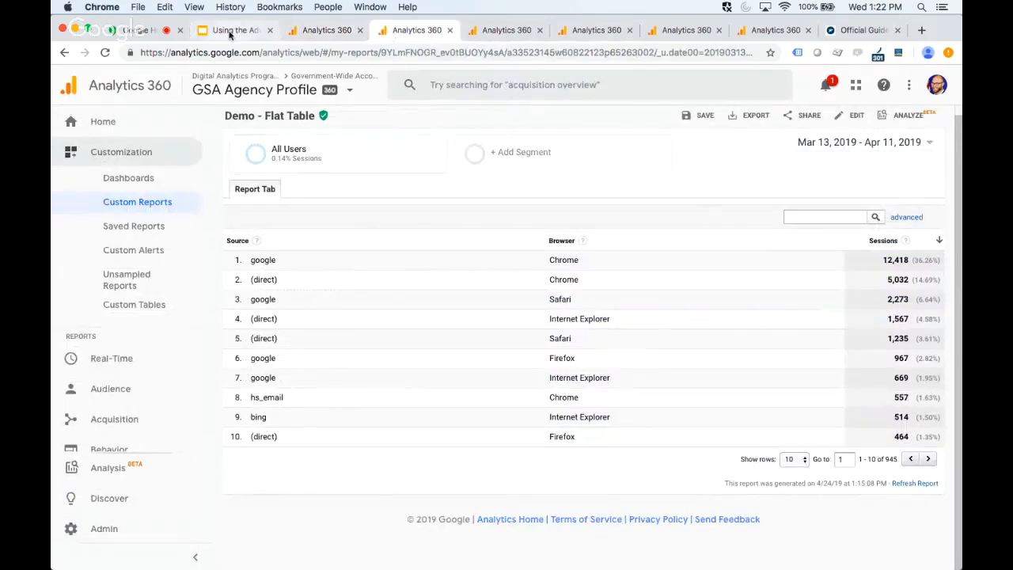
click(229, 32)
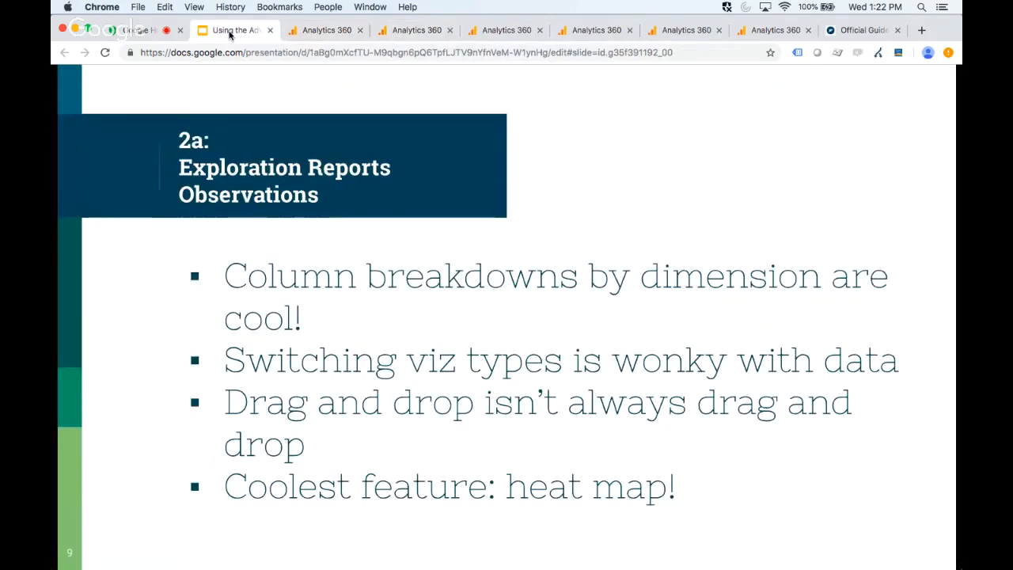
key(Right)
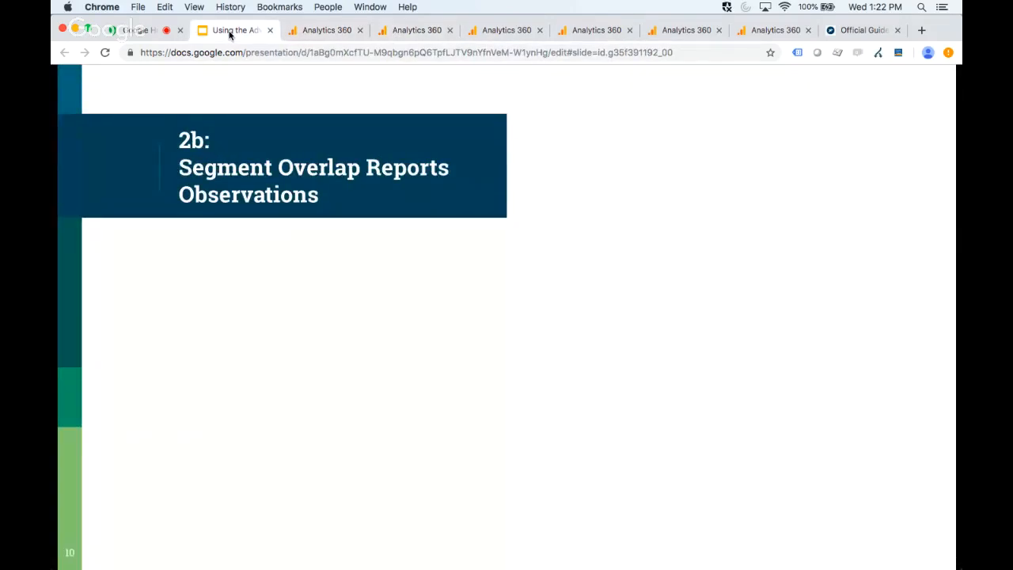
- Look over the exploration's rows, columns, values, cell type and filters once more and close the exploration page
click(324, 32)
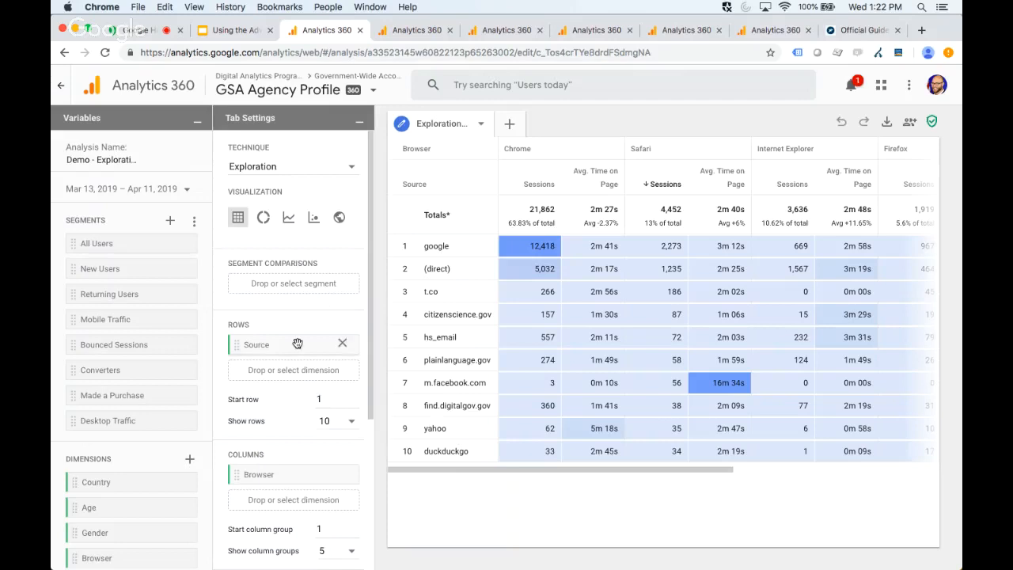
scroll(294, 348, down, 5)
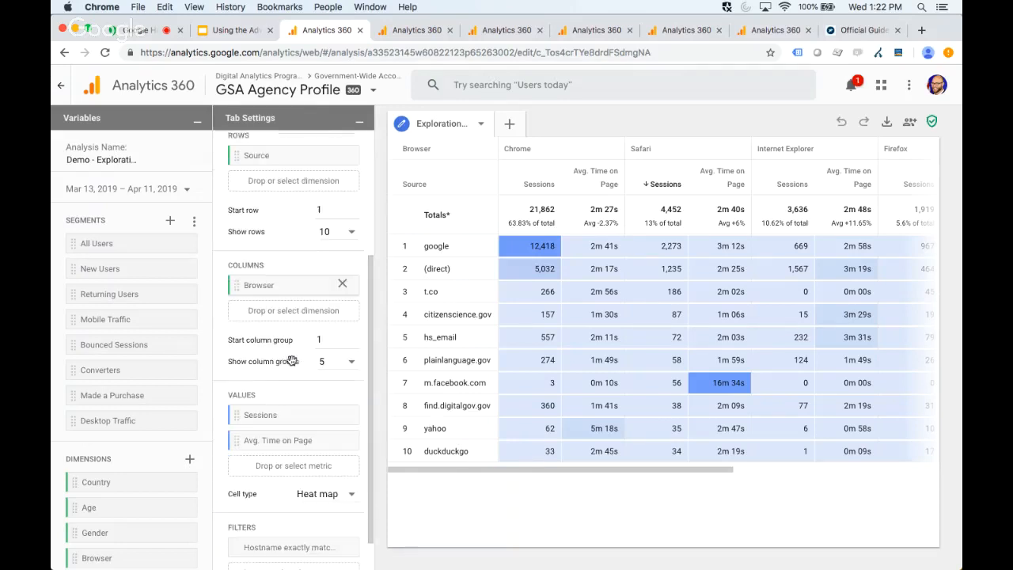
scroll(292, 361, down, 1)
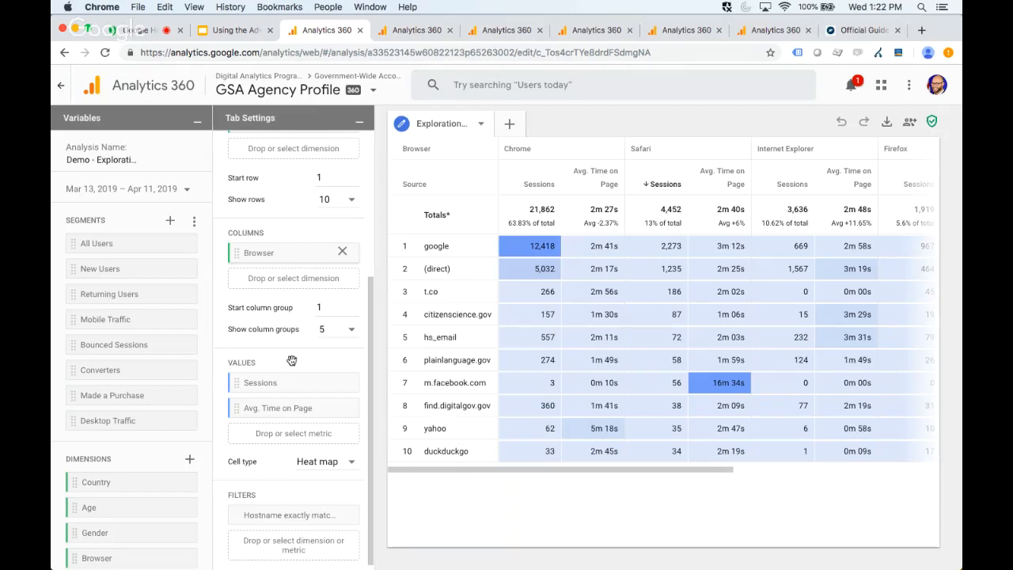
scroll(292, 361, down, 1)
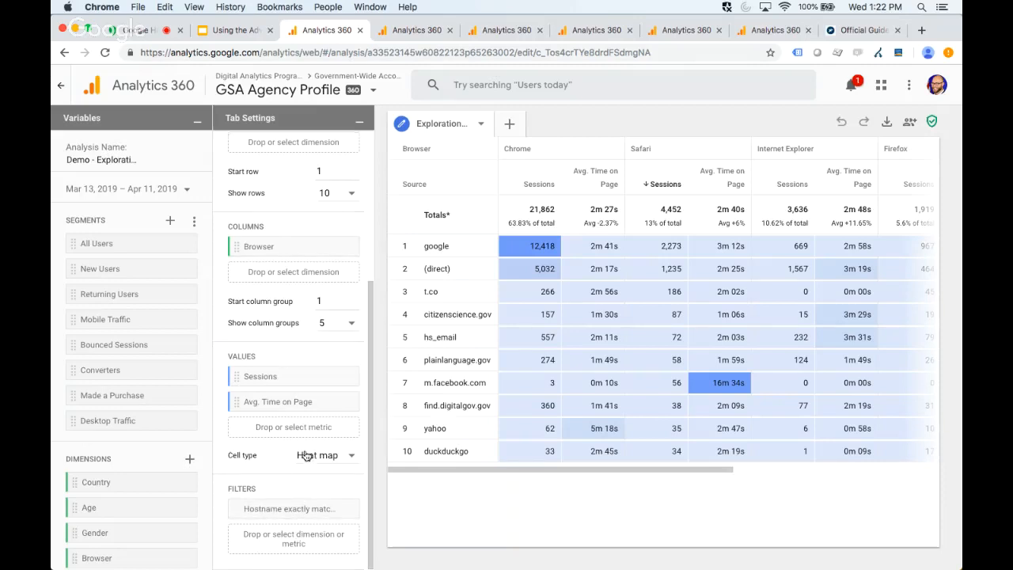
scroll(308, 458, up, 6)
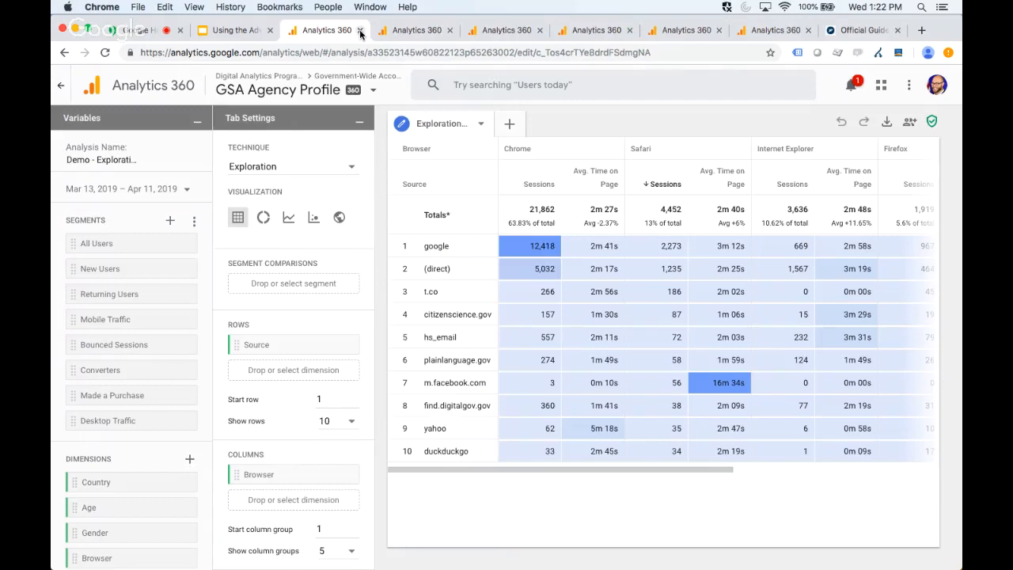
click(360, 30)
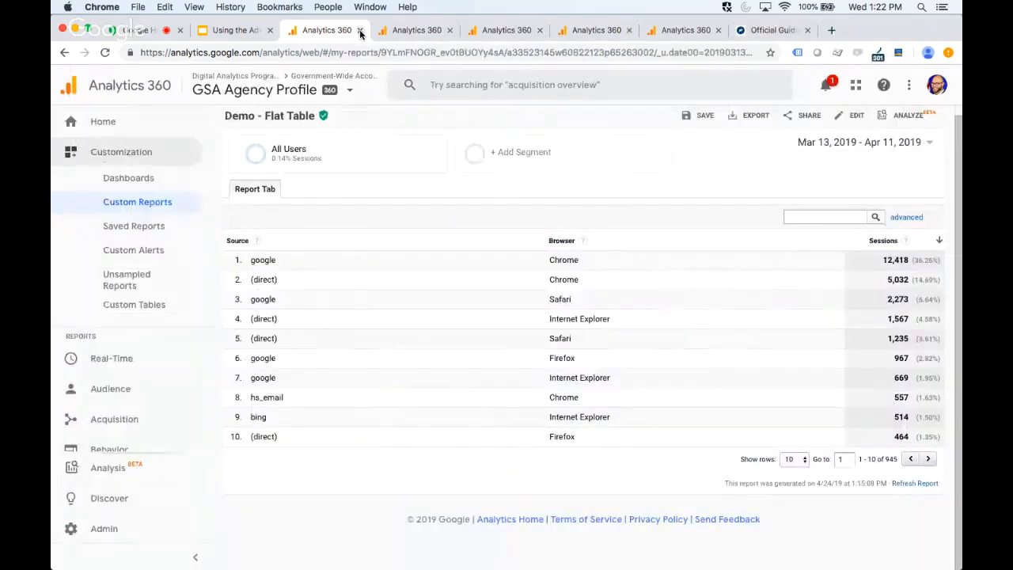
- Close the Demo - Flat Table report and look over the variables and tab settings of the Demo - Segment Overlap analysis
click(360, 30)
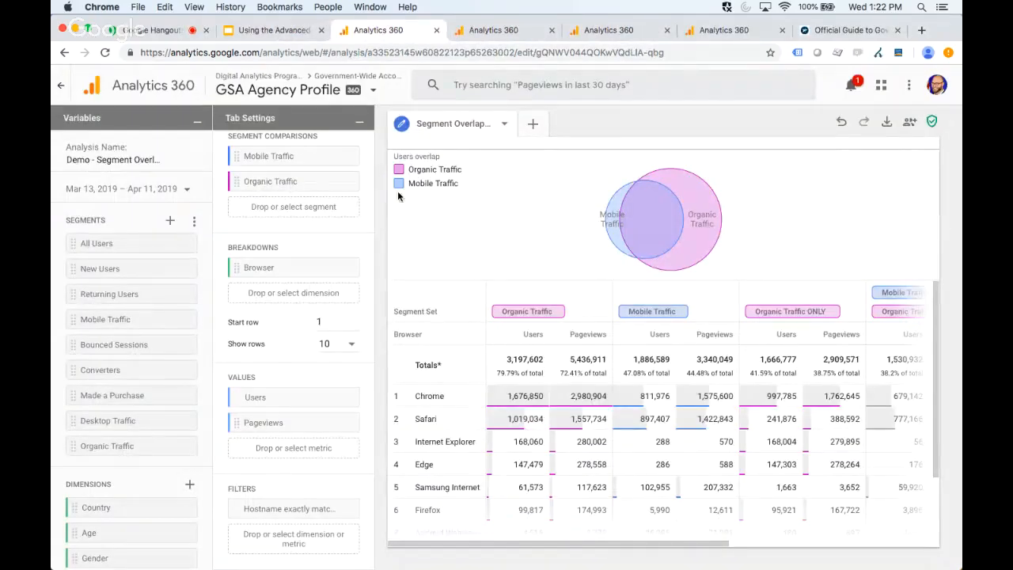
scroll(303, 292, up, 2)
scroll(304, 292, up, 2)
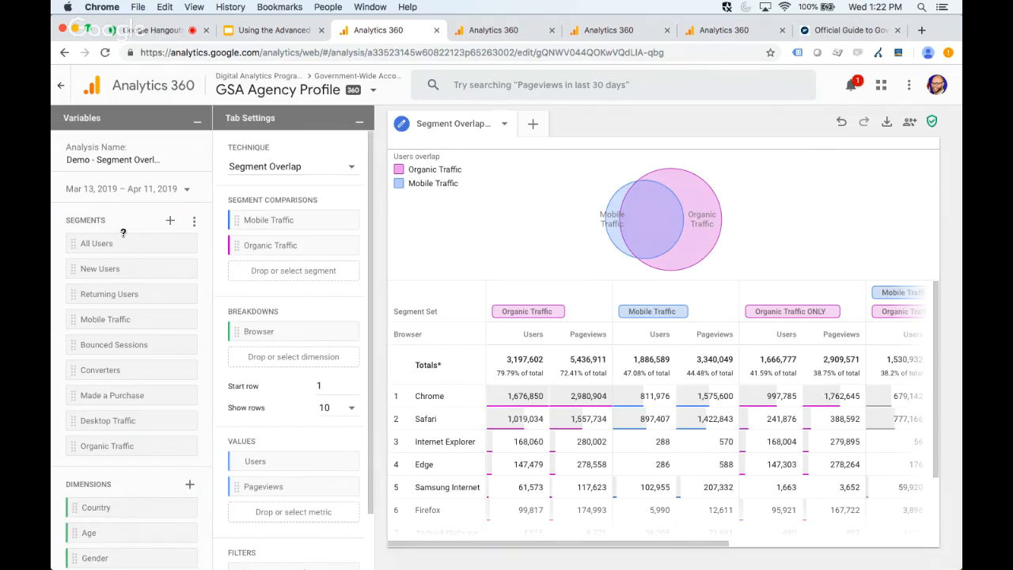
scroll(117, 317, down, 3)
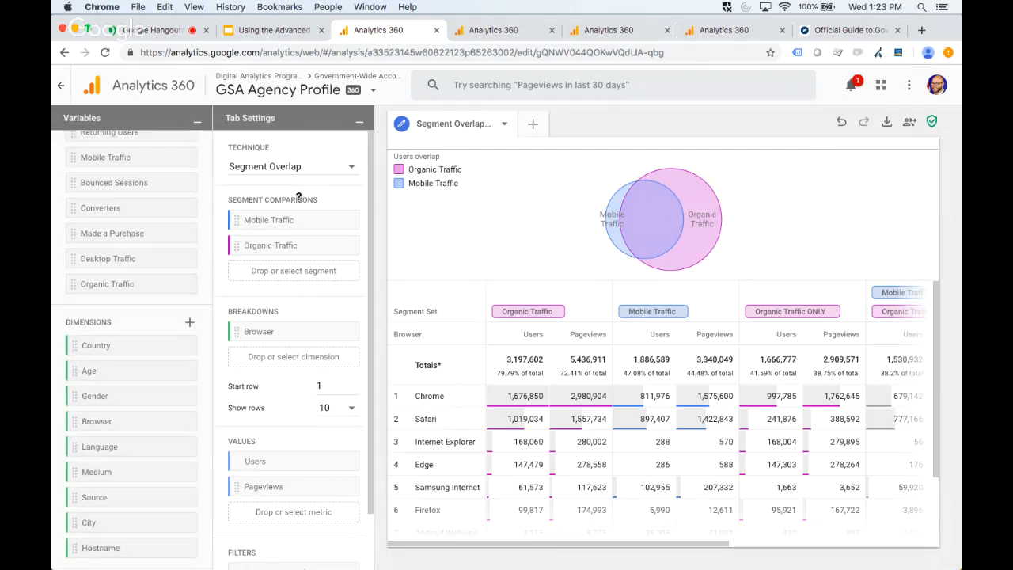
- Return to the list of analyses, reopen Demo - Segment Overlap and check its segment comparisons and Browser breakdown
click(61, 86)
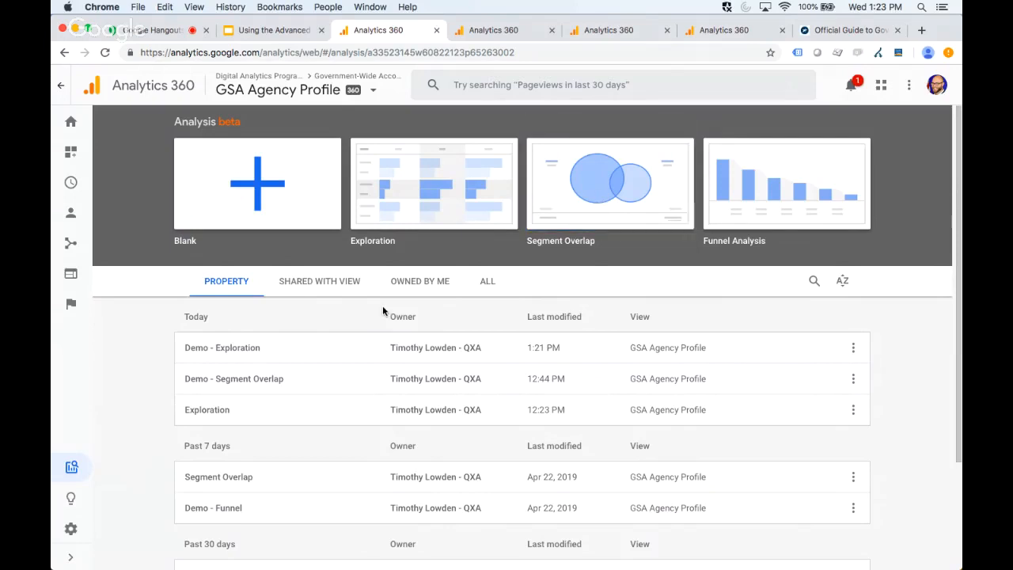
click(212, 383)
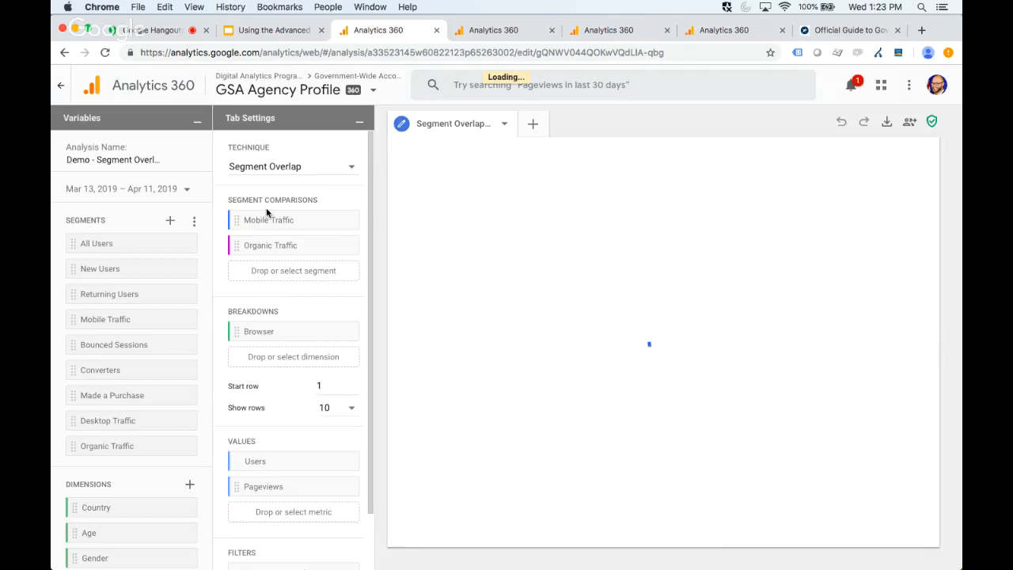
mouse_move(261, 220)
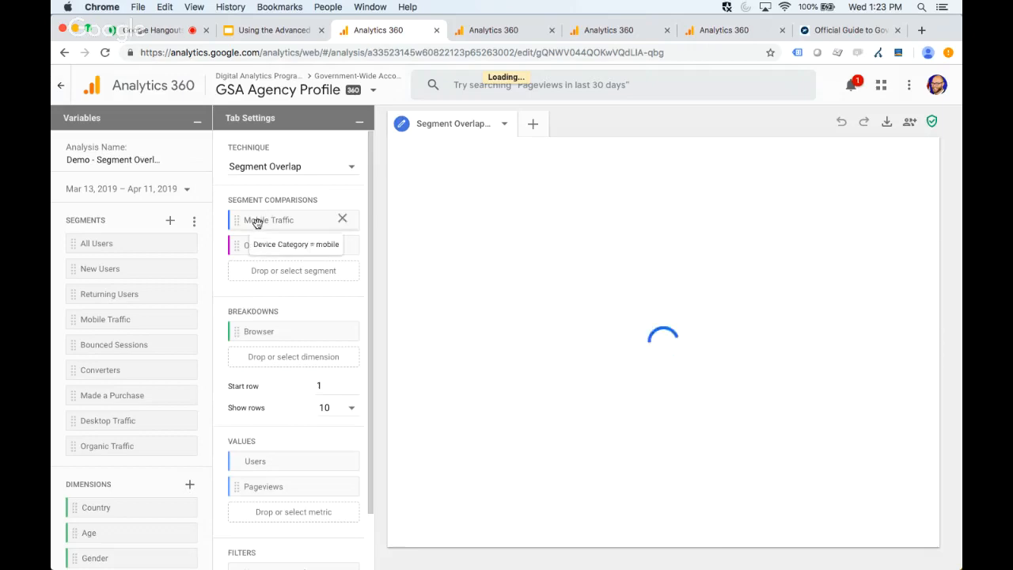
mouse_move(290, 334)
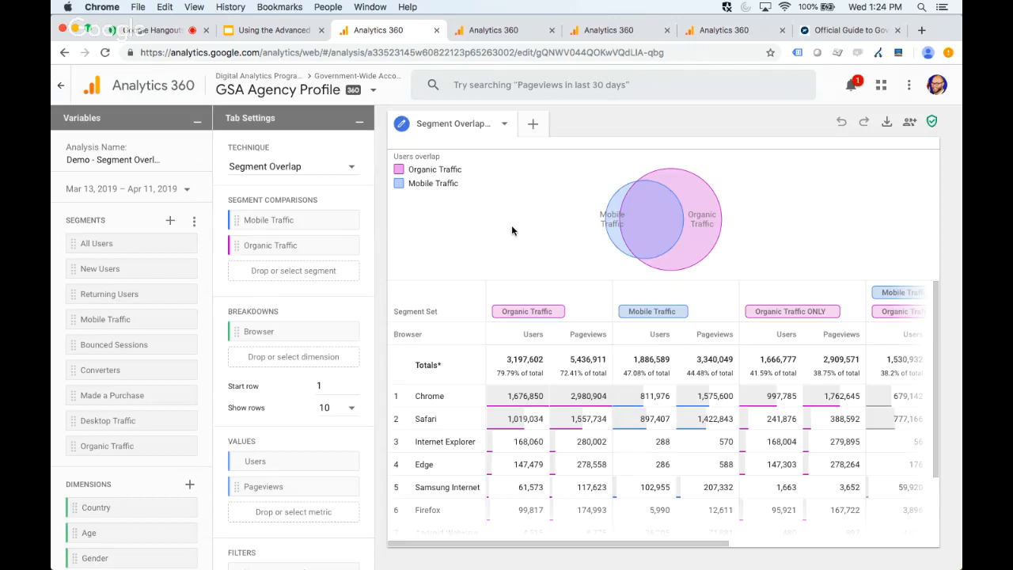
- Inspect users and pageviews for the Mobile and Organic Traffic overlap and the Organic-only region of the Venn diagram, and view the browser table
mouse_move(648, 223)
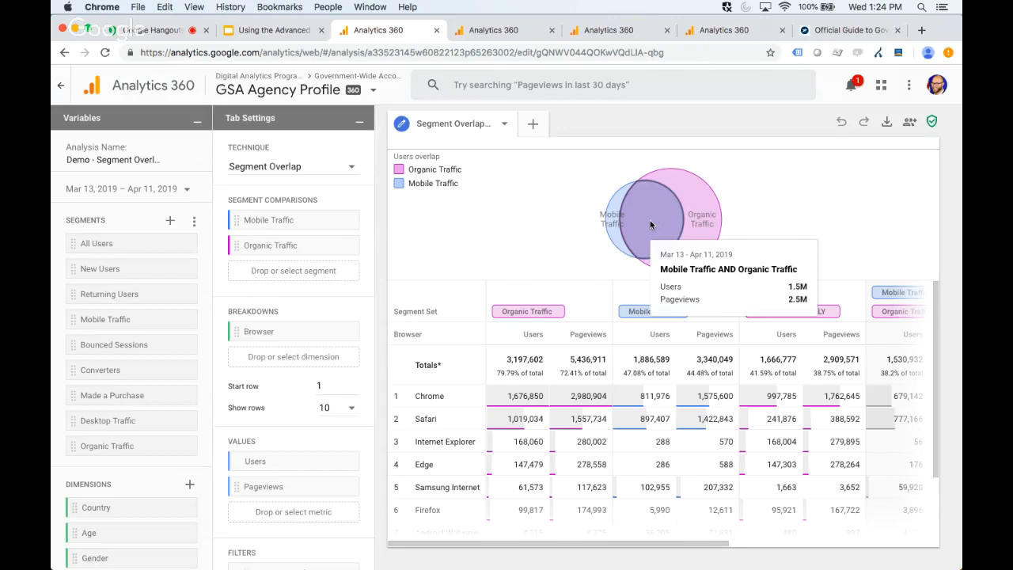
mouse_move(681, 215)
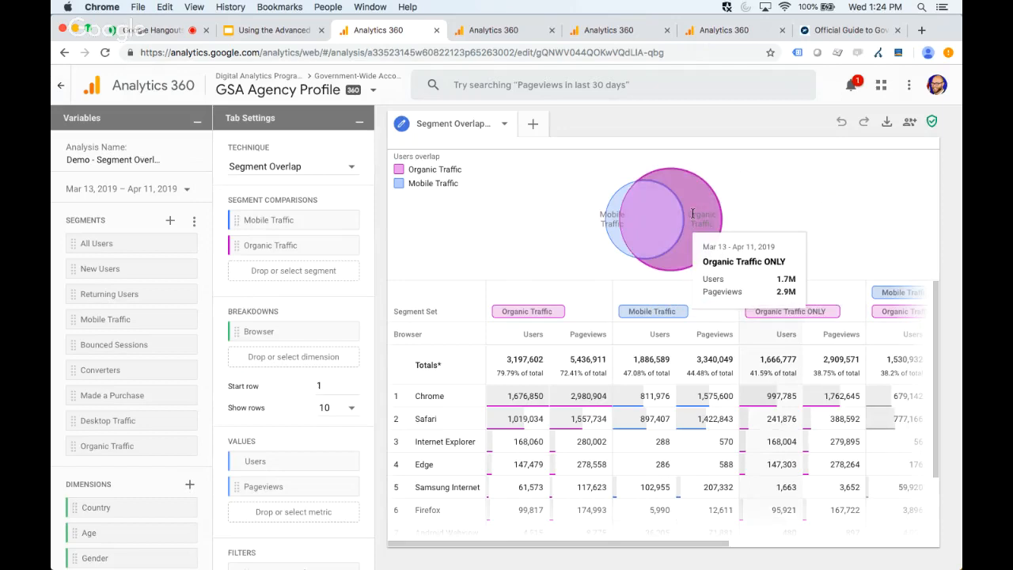
mouse_move(692, 263)
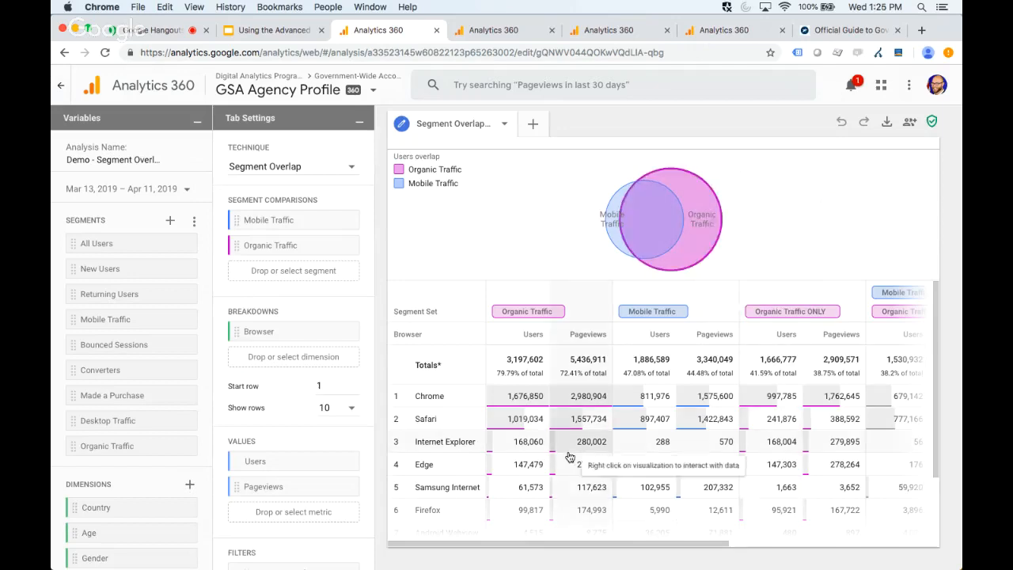
scroll(531, 421, down, 1)
scroll(531, 422, up, 1)
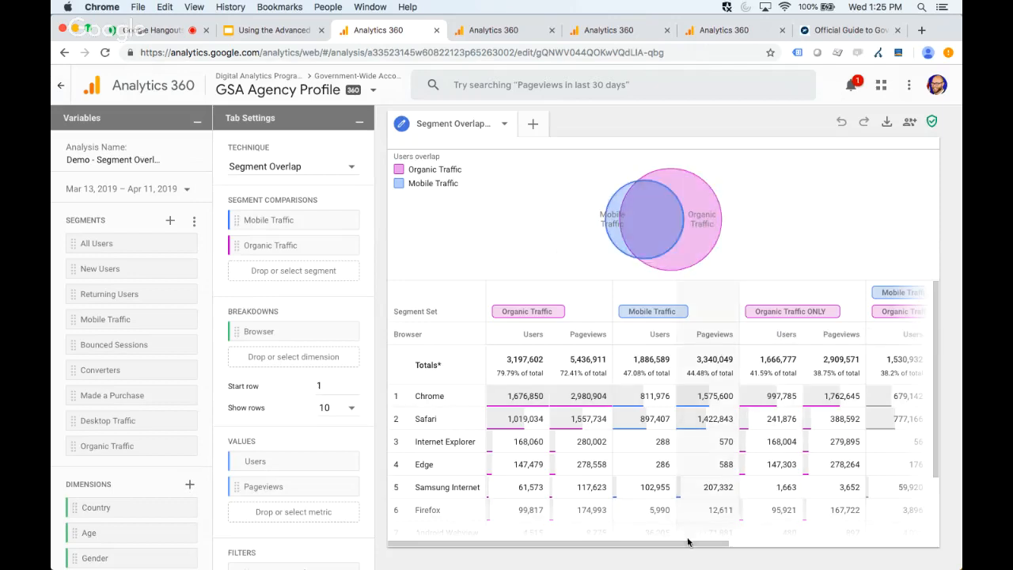
- Examine the browser table's remaining segment sets, including Mobile Traffic AND Organic Traffic, and check the analysis's values and Hostname filter
drag(705, 545, 708, 545)
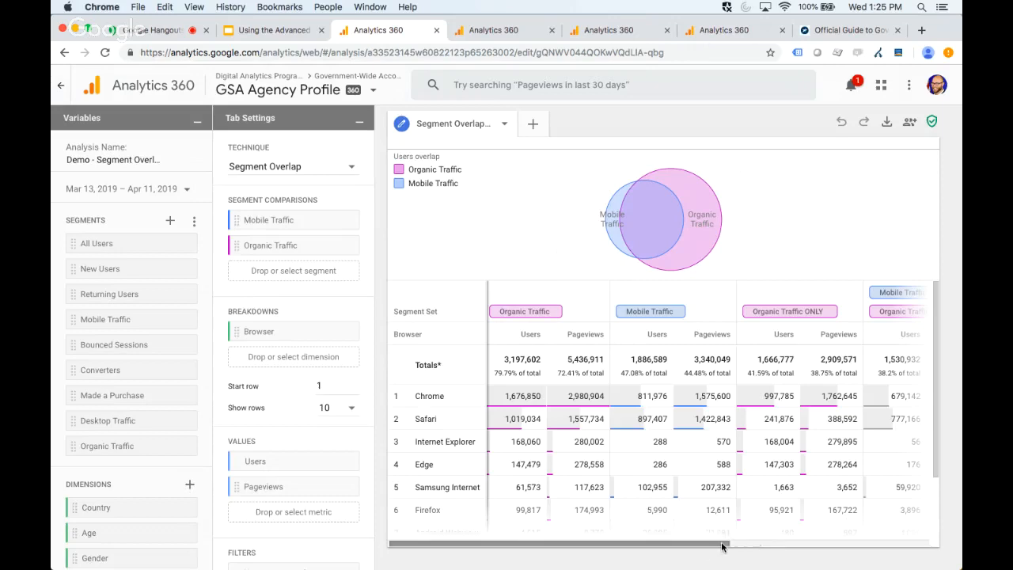
drag(722, 546, 813, 528)
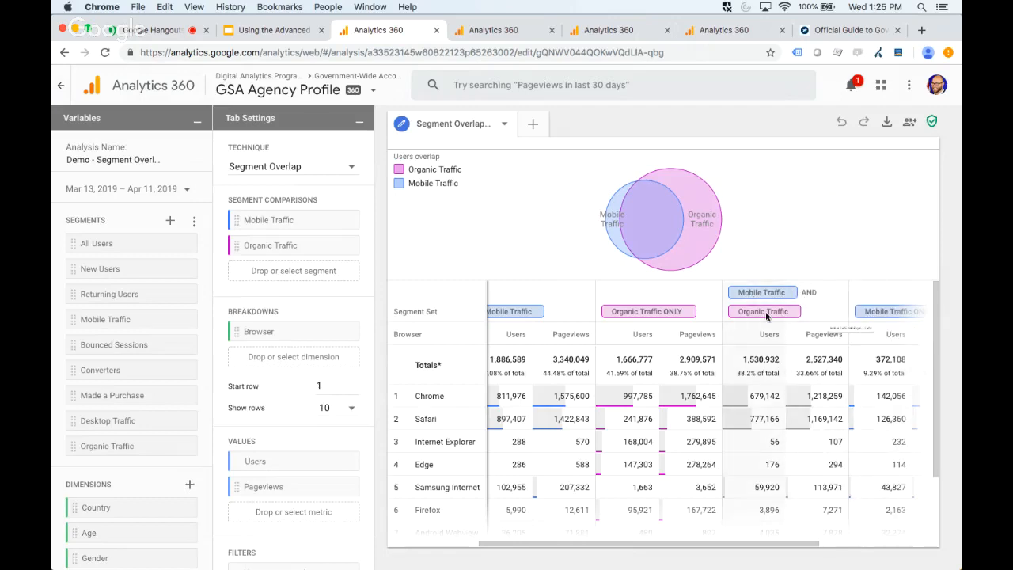
mouse_move(656, 226)
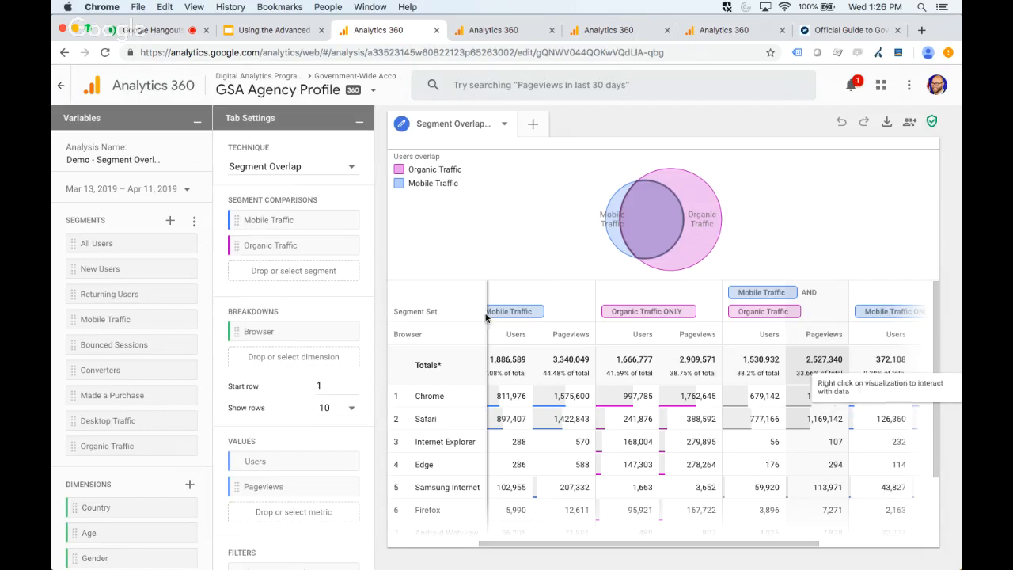
scroll(309, 380, down, 2)
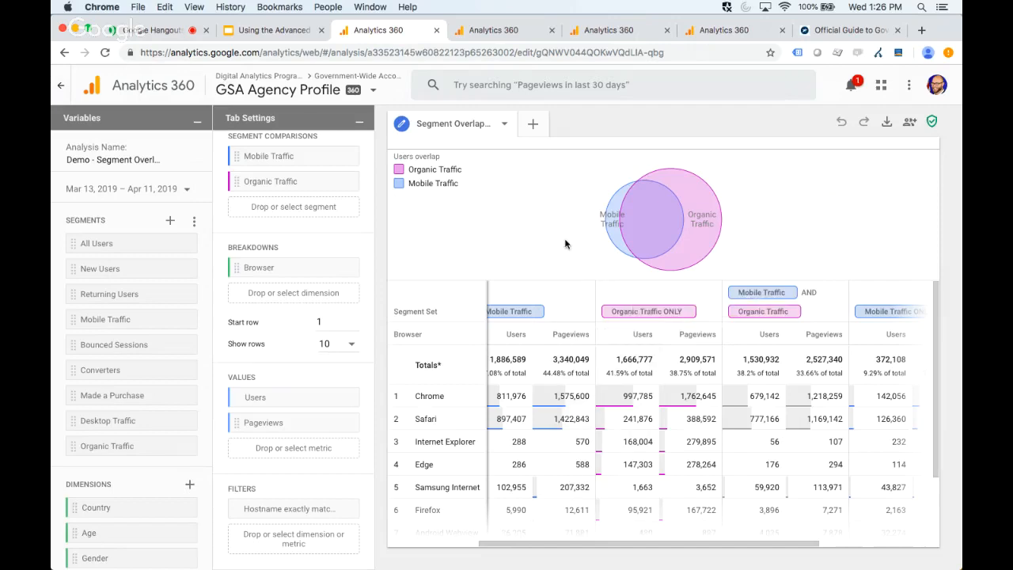
scroll(592, 438, left, 3)
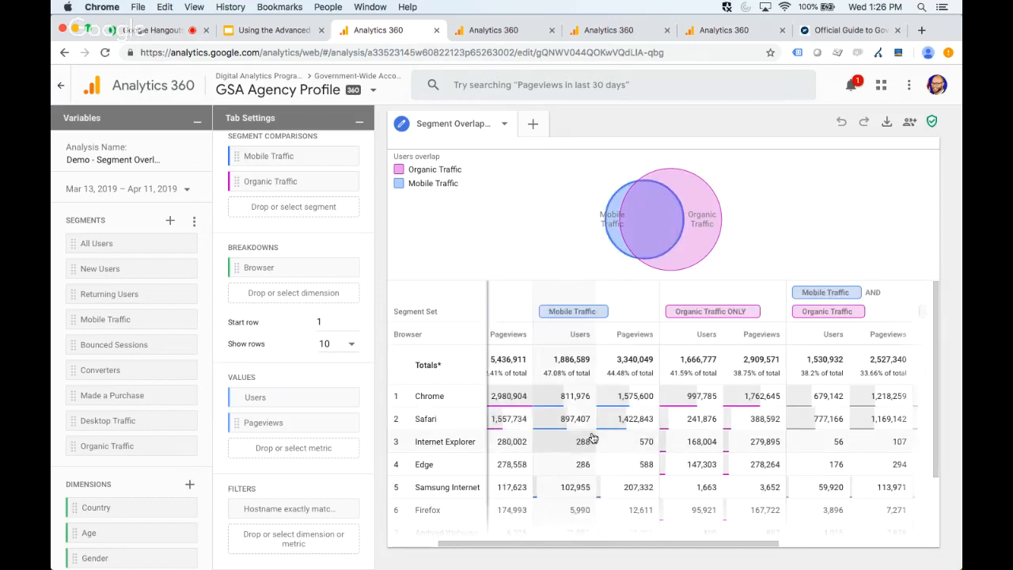
scroll(625, 413, left, 2)
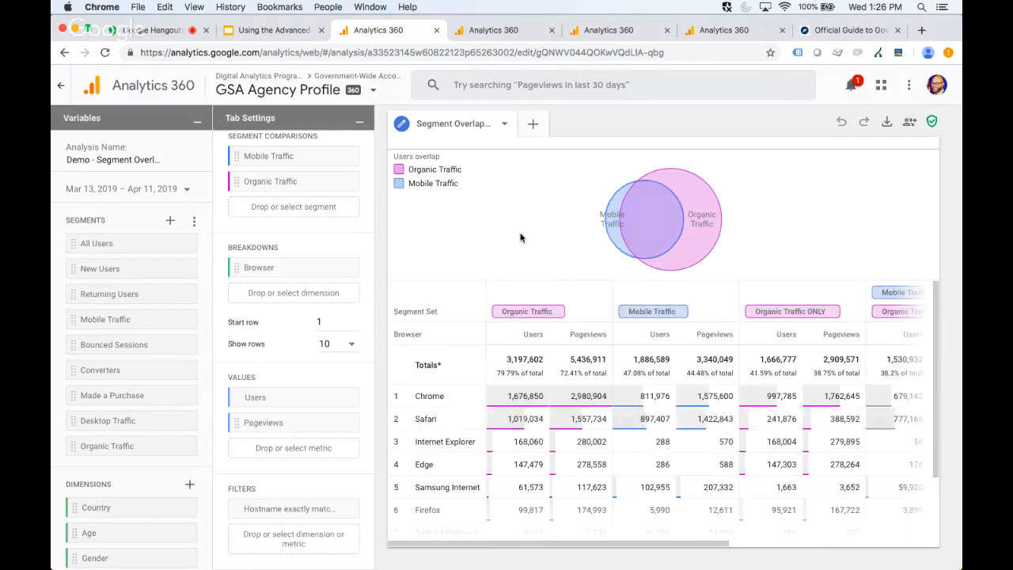
- Open the Organic Mobile usa.gov custom report for editing and compare its setup with the Segment Overlap analysis
click(486, 31)
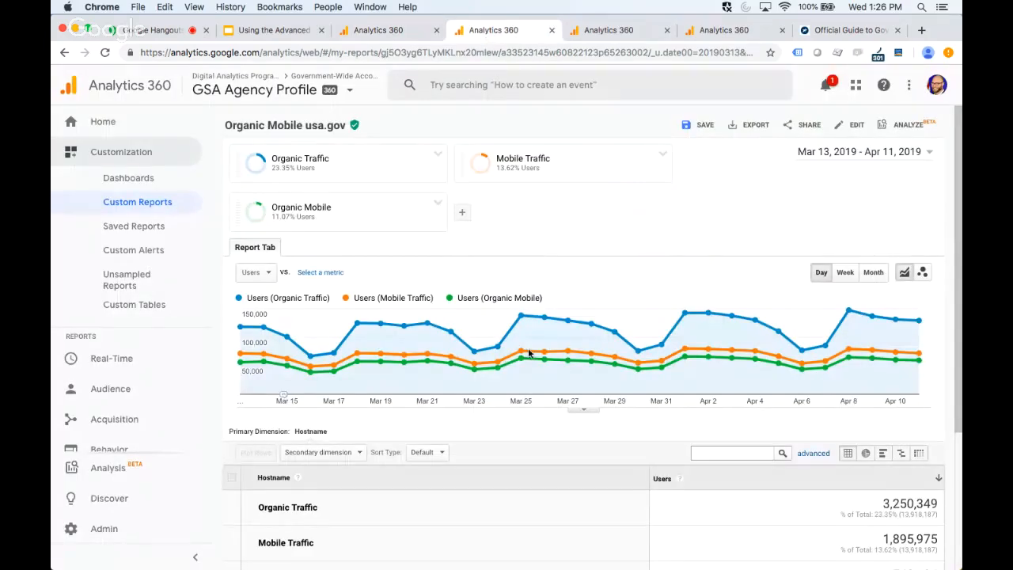
scroll(528, 354, down, 2)
scroll(529, 353, up, 3)
click(853, 128)
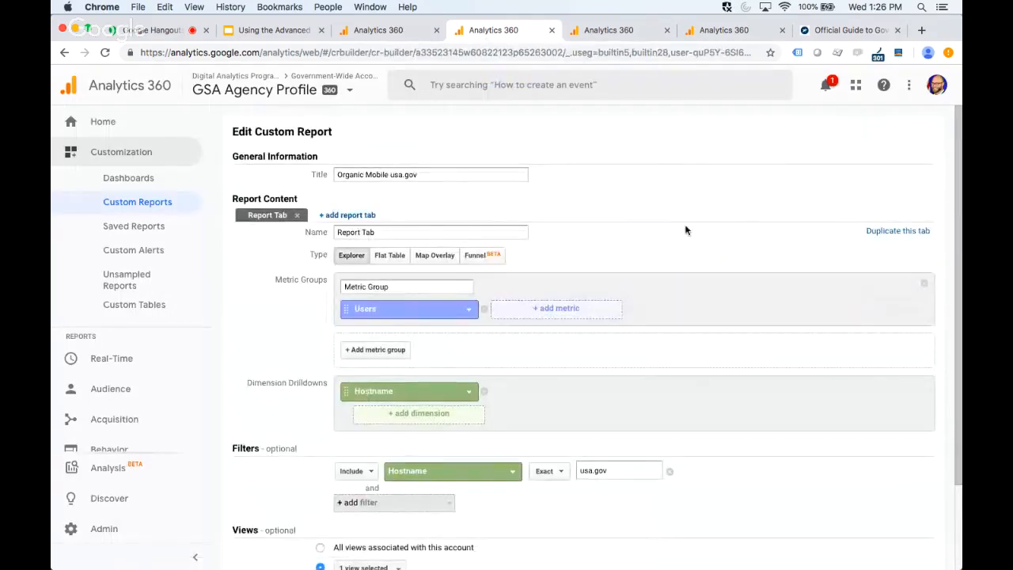
scroll(685, 231, down, 2)
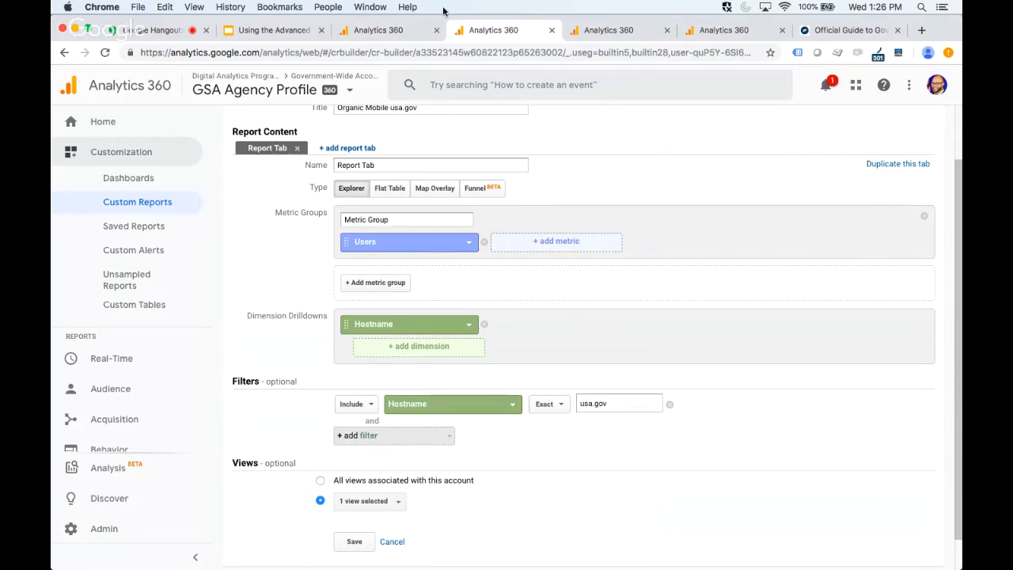
click(382, 30)
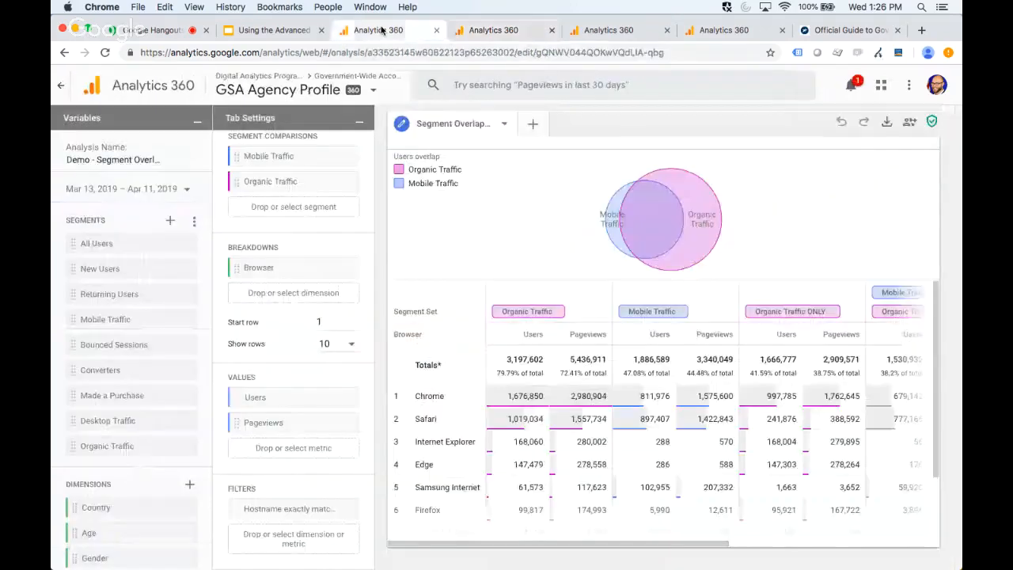
click(467, 35)
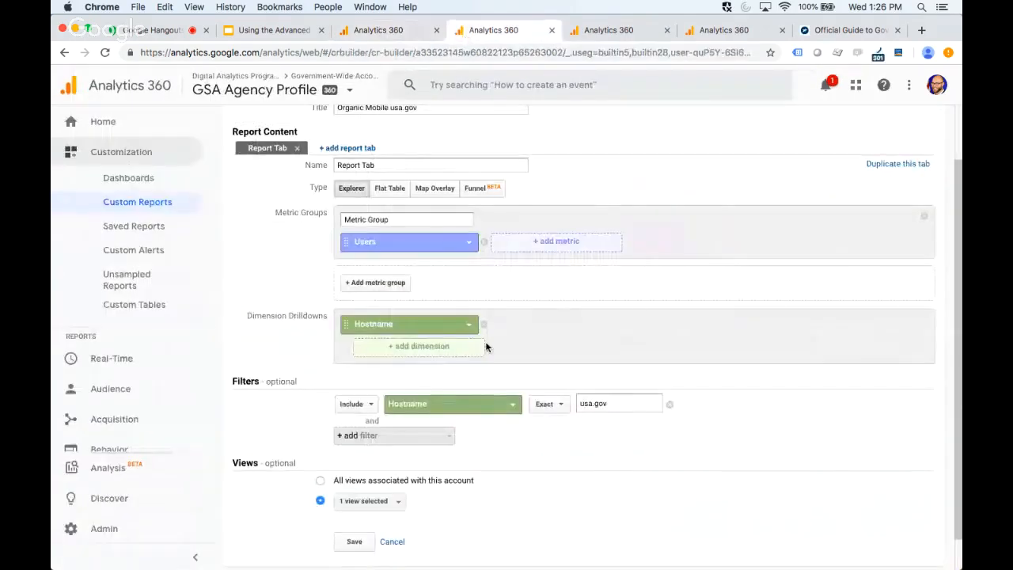
- Add the Pageviews metric from the Users category beside Users in the metric group and save the custom report
click(516, 240)
text(pageviews)
scroll(543, 329, down, 3)
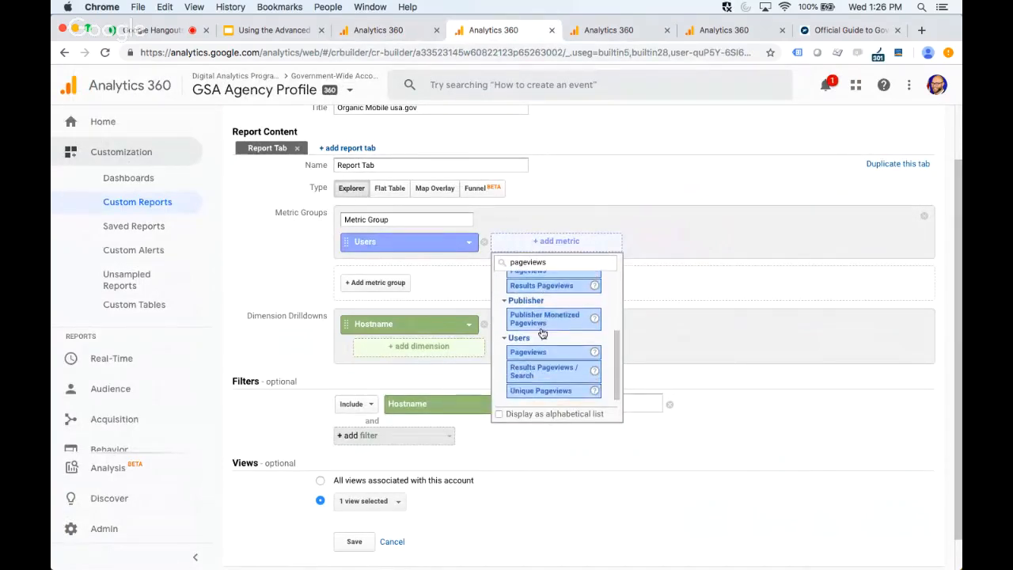
click(542, 353)
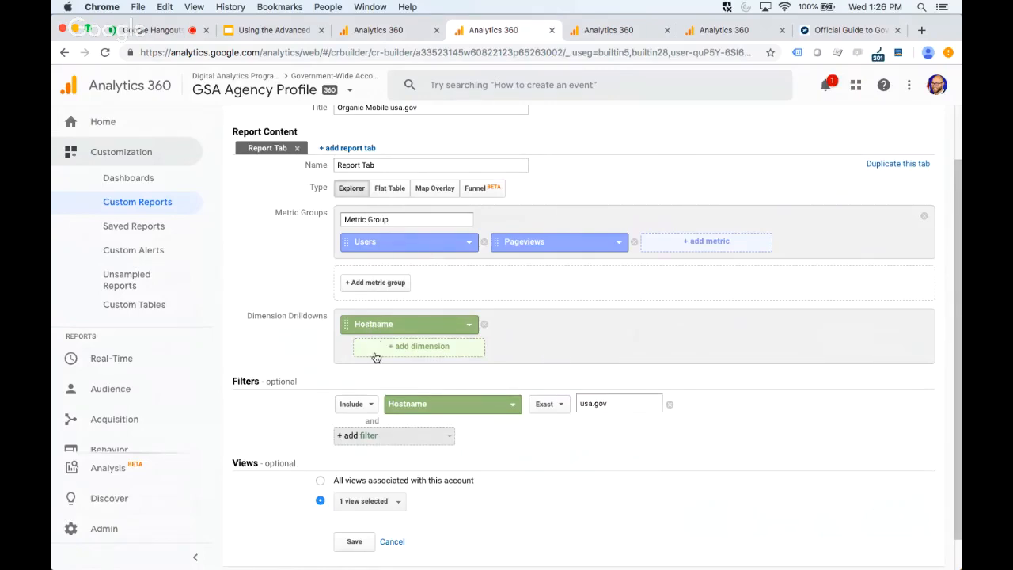
scroll(562, 414, down, 1)
scroll(563, 415, down, 2)
click(355, 507)
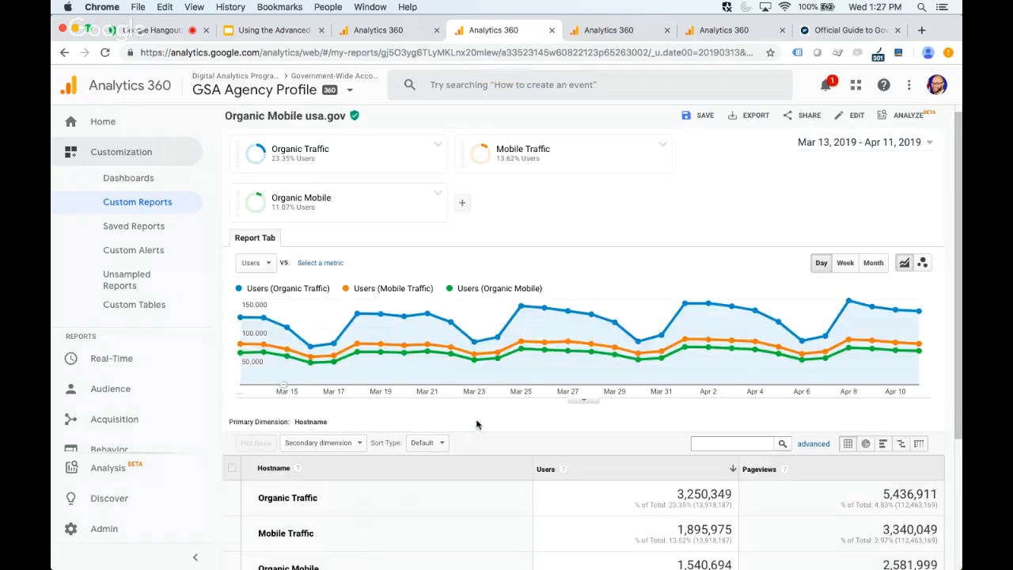
- Examine users and pageviews for Organic Traffic, Mobile Traffic and Organic Mobile in the custom report, including the Organic and Mobile segment summaries
scroll(477, 424, down, 2)
scroll(477, 424, up, 2)
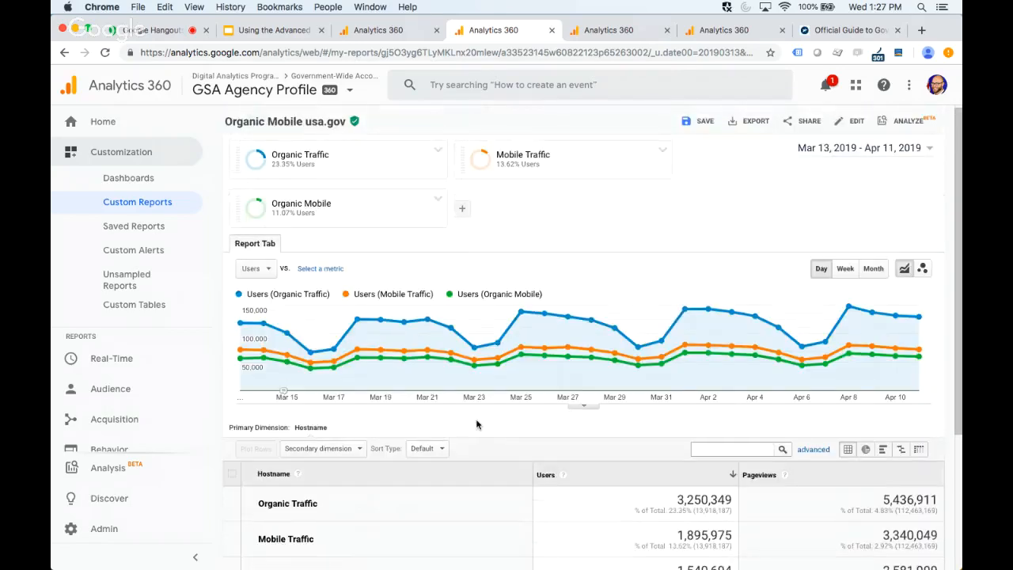
scroll(476, 424, down, 3)
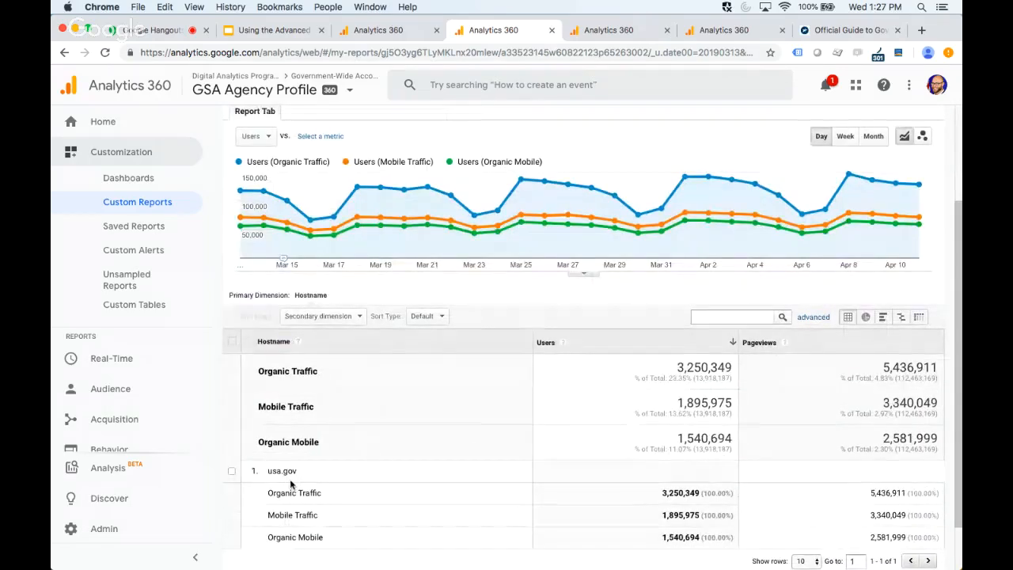
scroll(378, 492, down, 2)
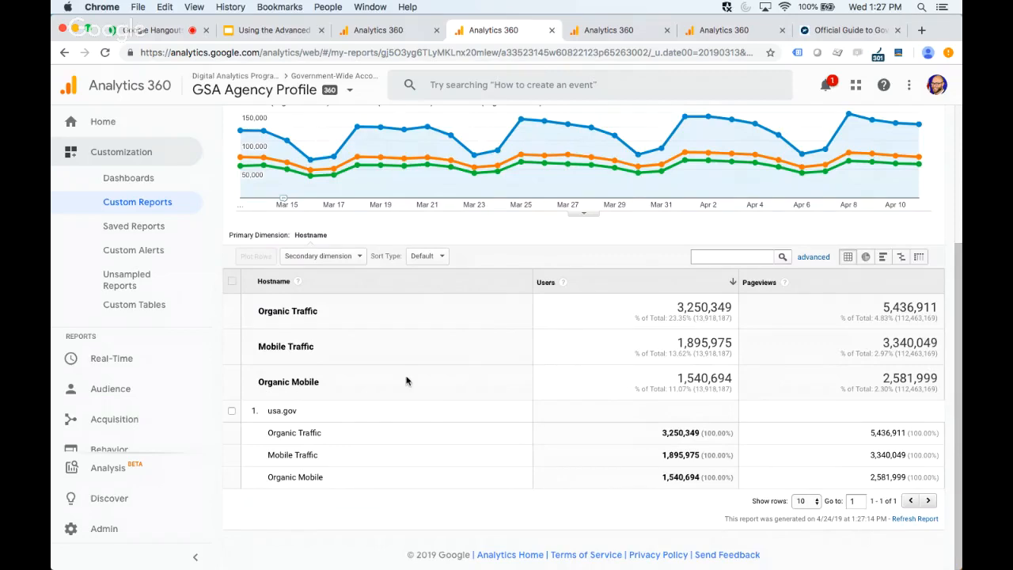
scroll(406, 381, up, 5)
mouse_move(325, 221)
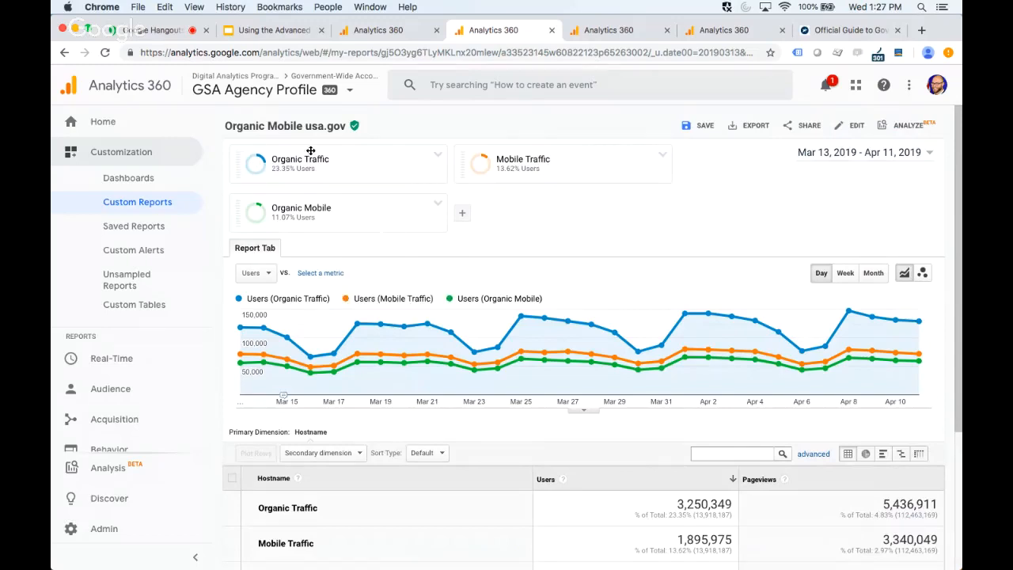
mouse_move(302, 178)
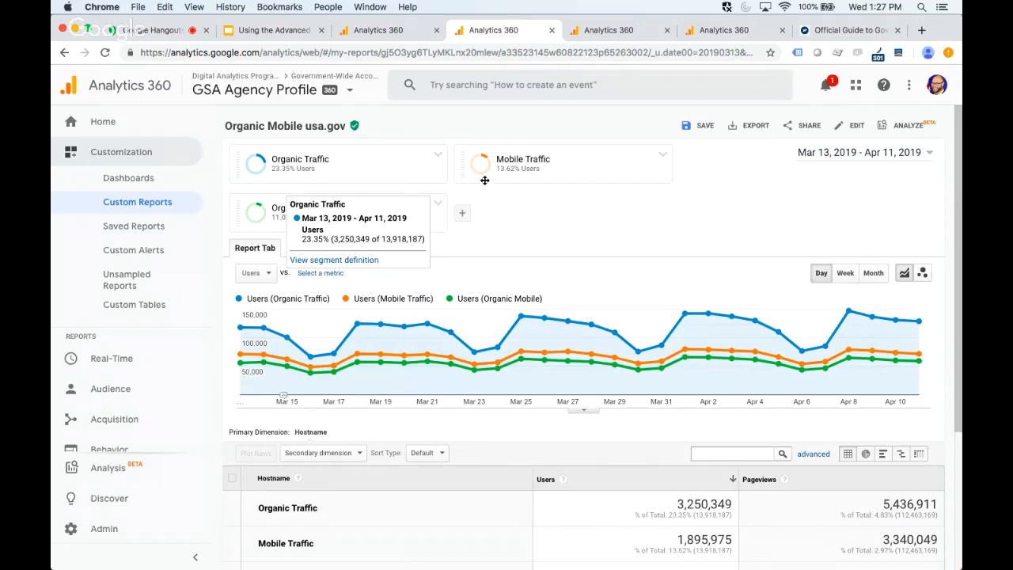
mouse_move(507, 158)
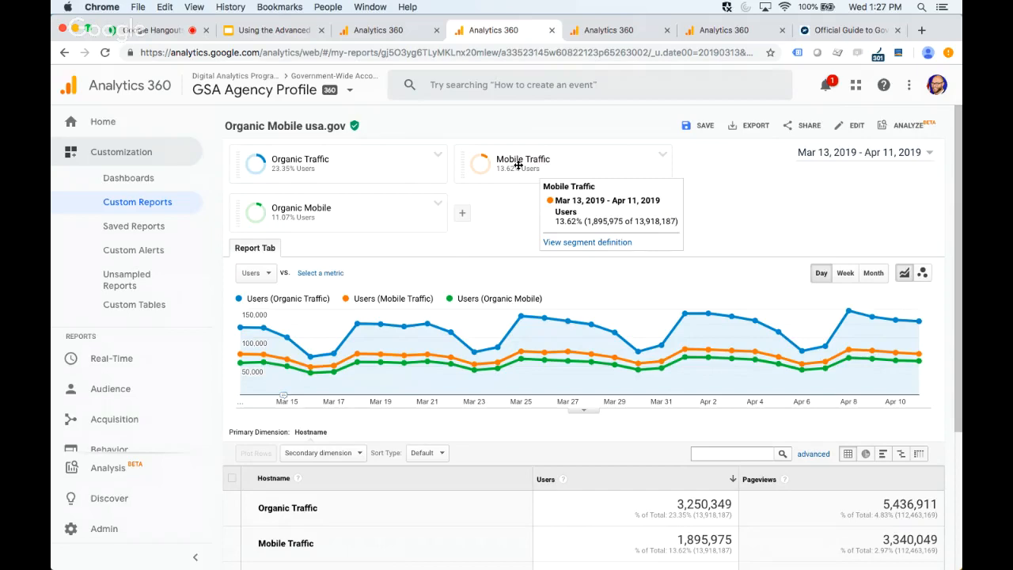
- Compare the custom report's segment figures for usa.gov with the Venn diagram and segment totals in the Segment Overlap analysis
click(379, 30)
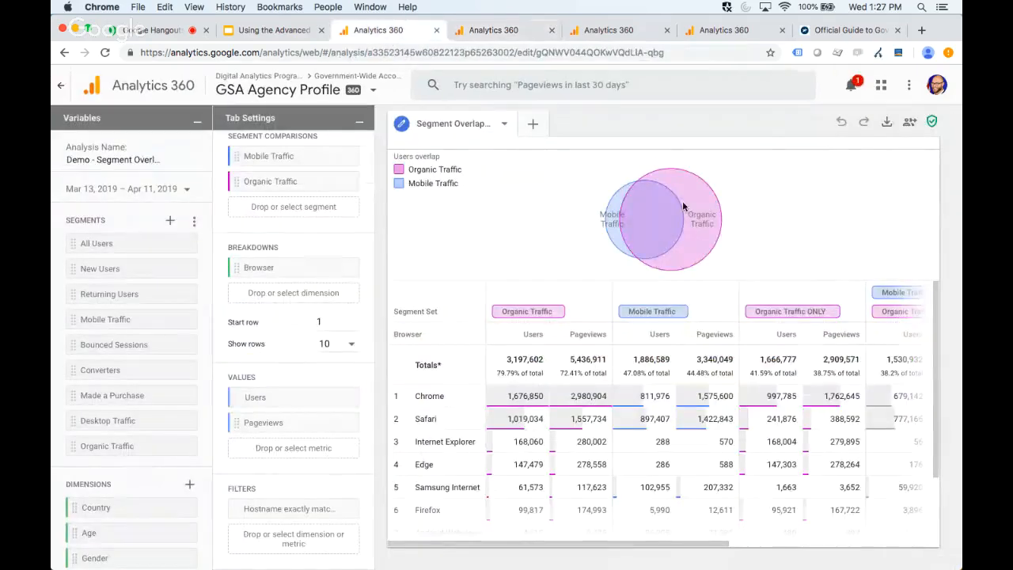
click(480, 32)
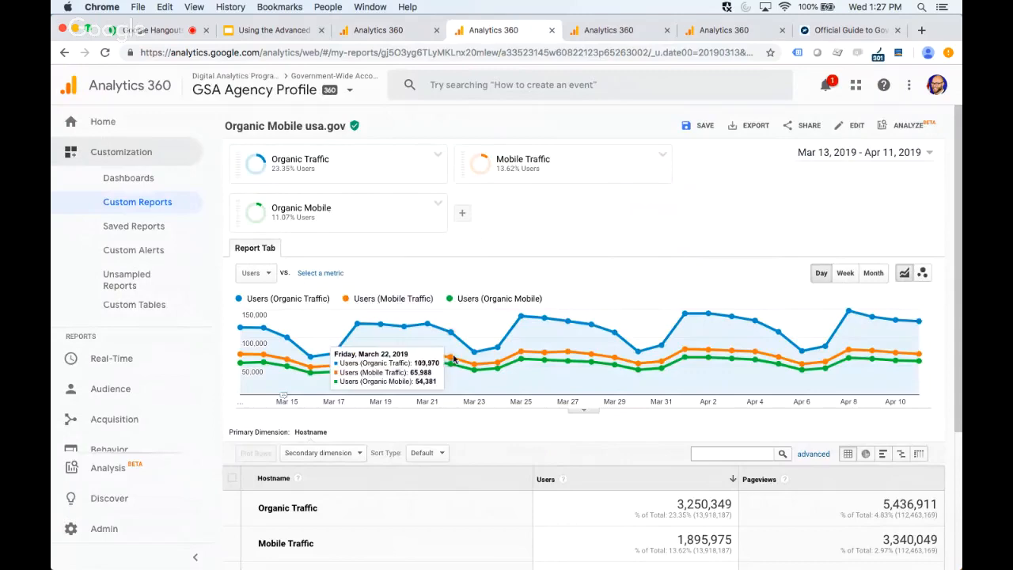
scroll(448, 362, down, 5)
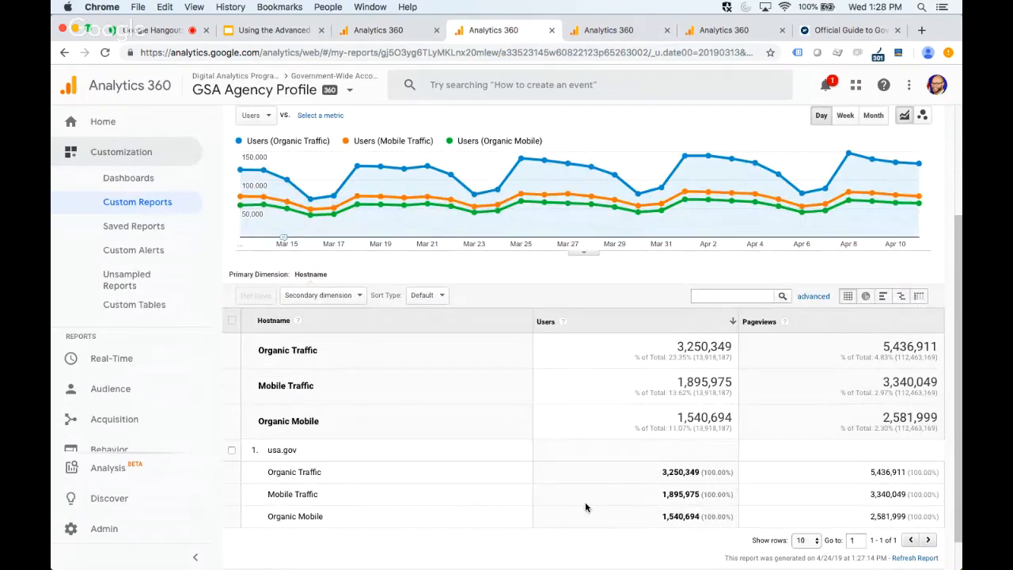
click(368, 32)
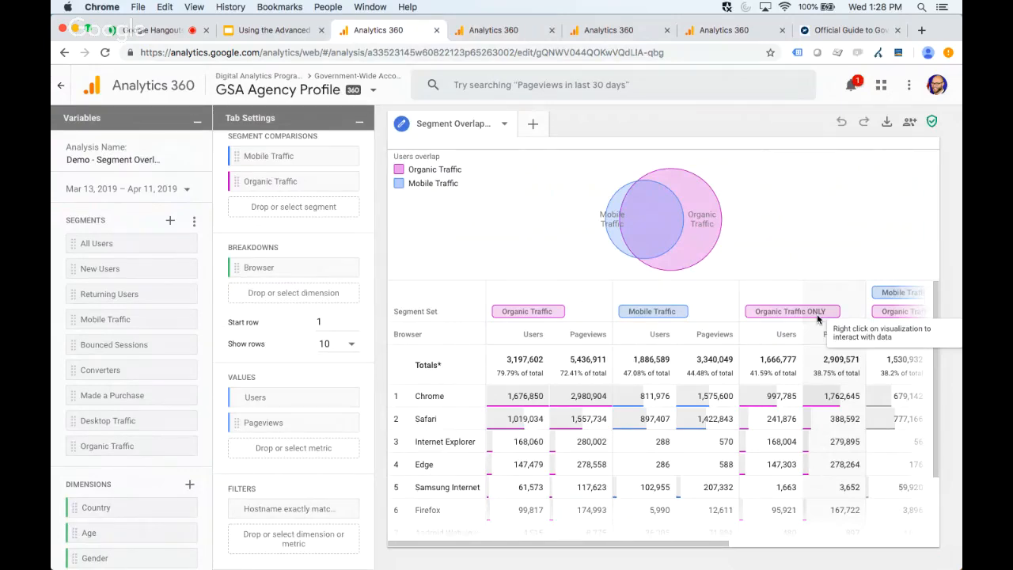
- Compare the custom report's Organic Mobile users and pageviews with the Mobile Traffic AND Organic Traffic overlap in the Segment Overlap analysis
click(490, 31)
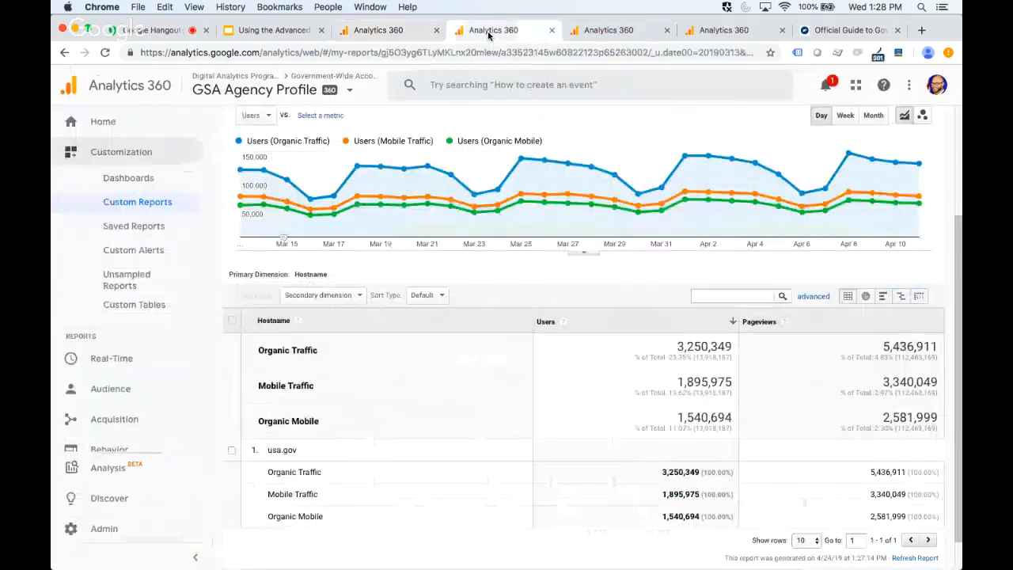
scroll(669, 346, down, 1)
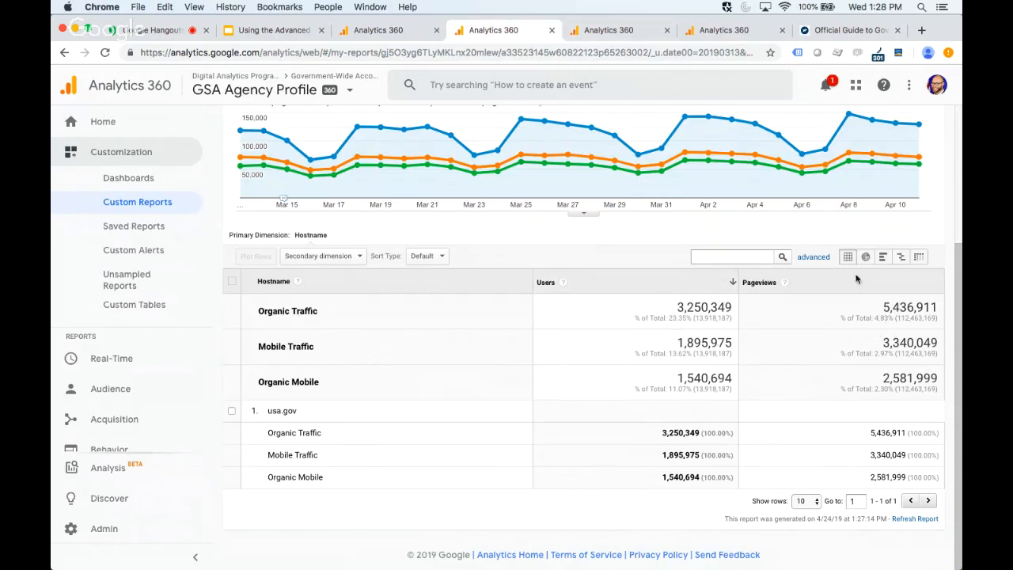
click(378, 30)
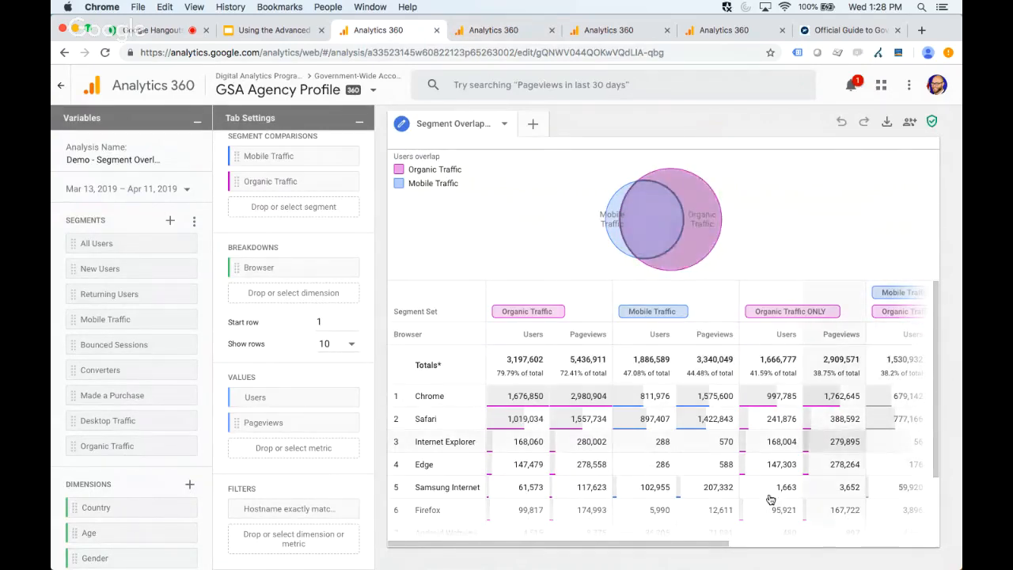
drag(681, 543, 752, 546)
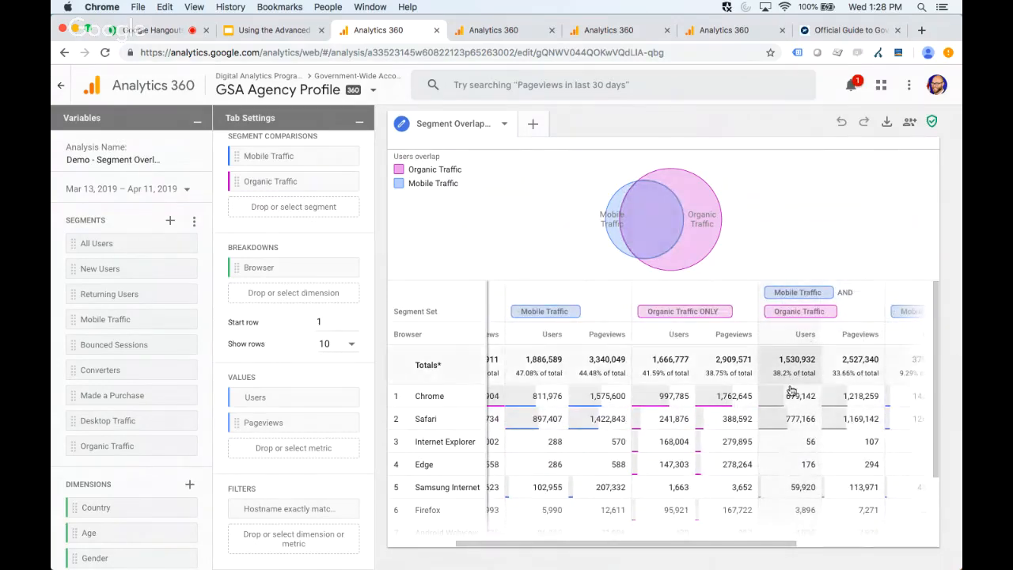
mouse_move(657, 237)
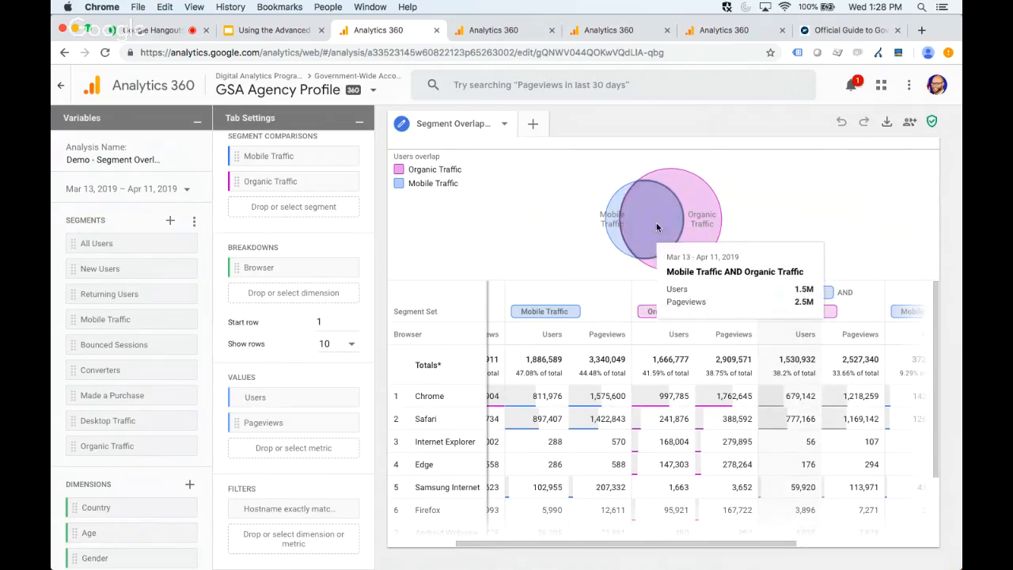
- Present the Segment Overlap Reports observations slide point by point, reviewing the Browser breakdown in the analysis between points
click(252, 31)
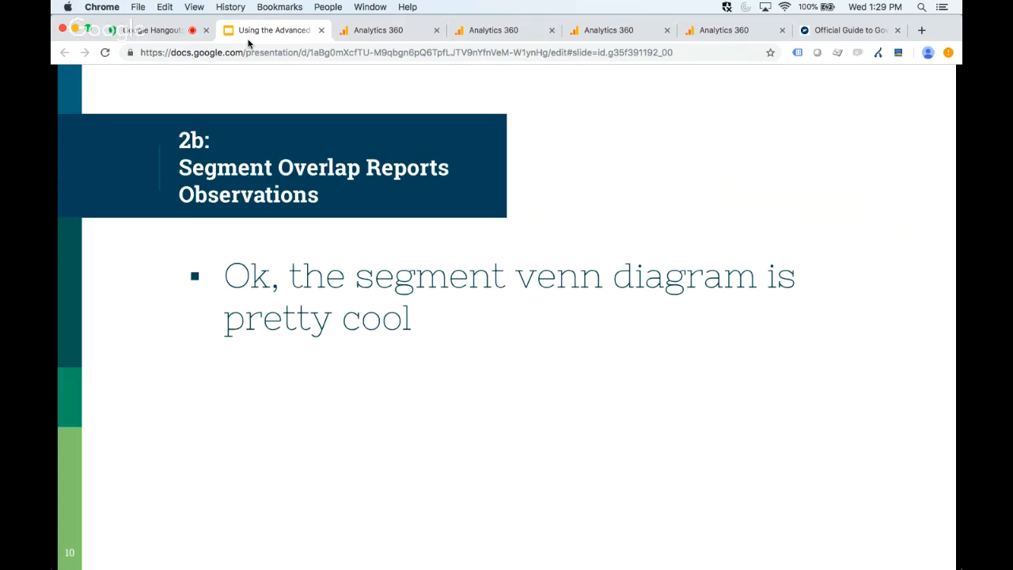
key(Right)
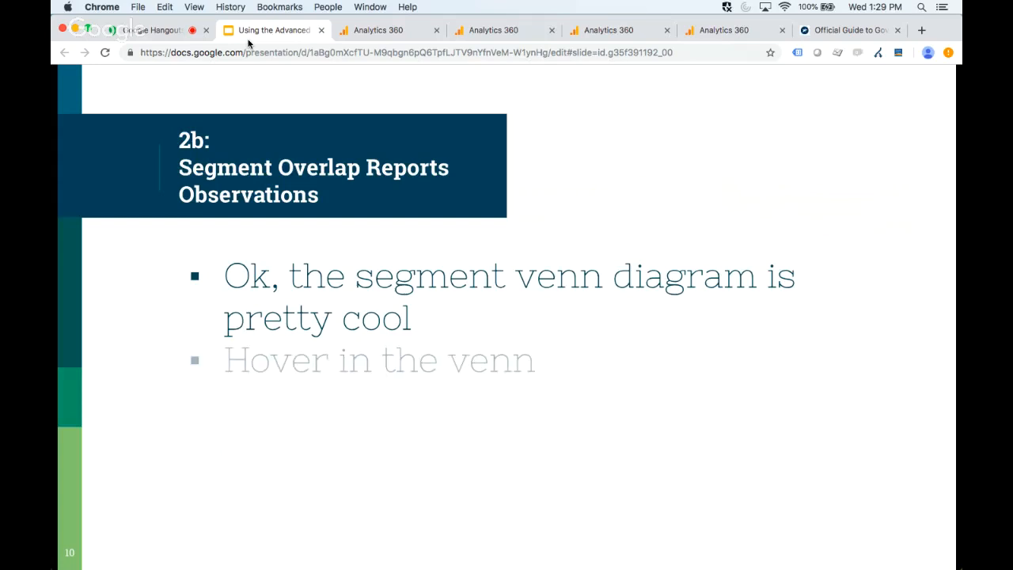
key(Right)
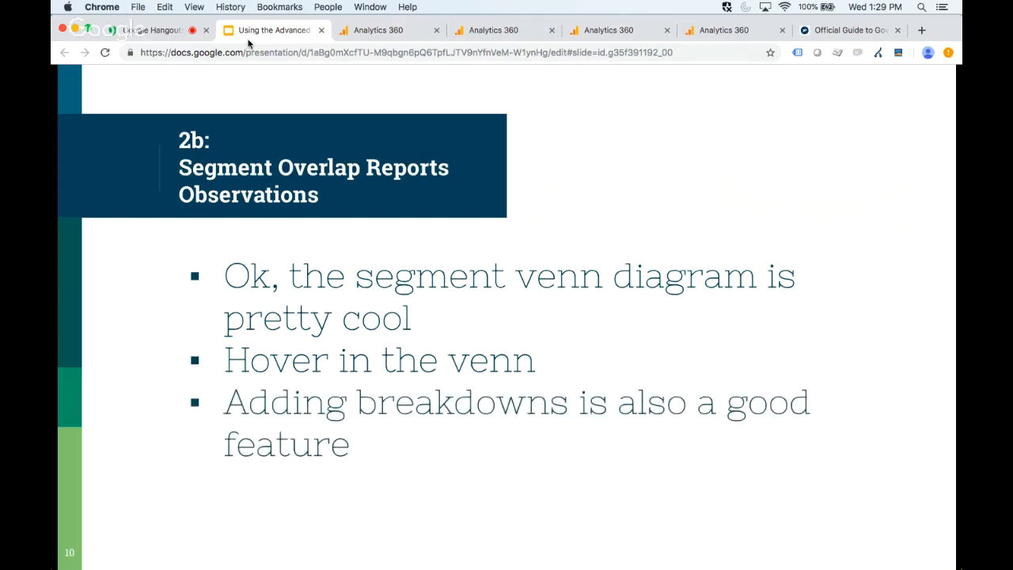
click(377, 30)
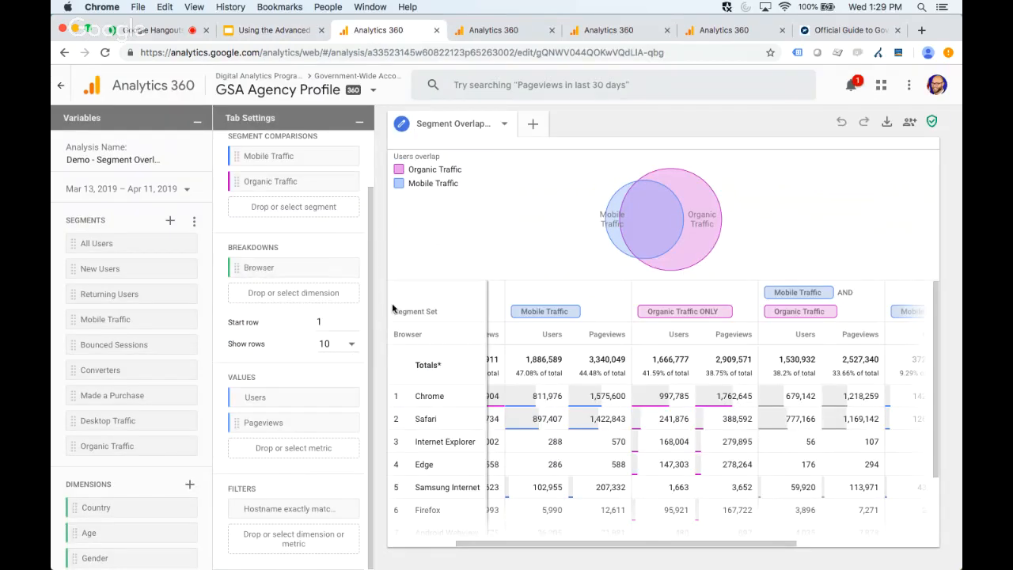
scroll(609, 427, left, 3)
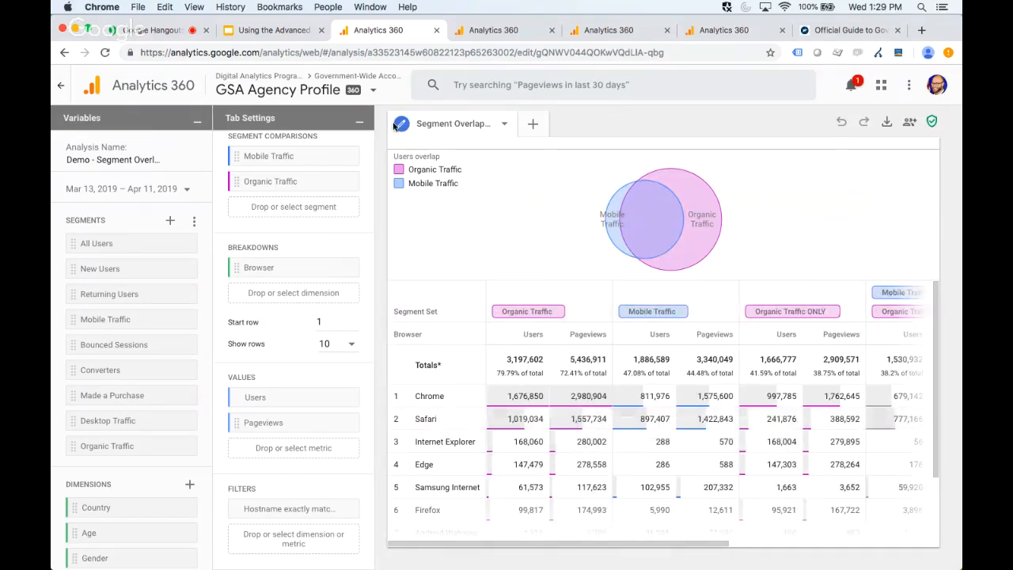
click(264, 30)
key(Right)
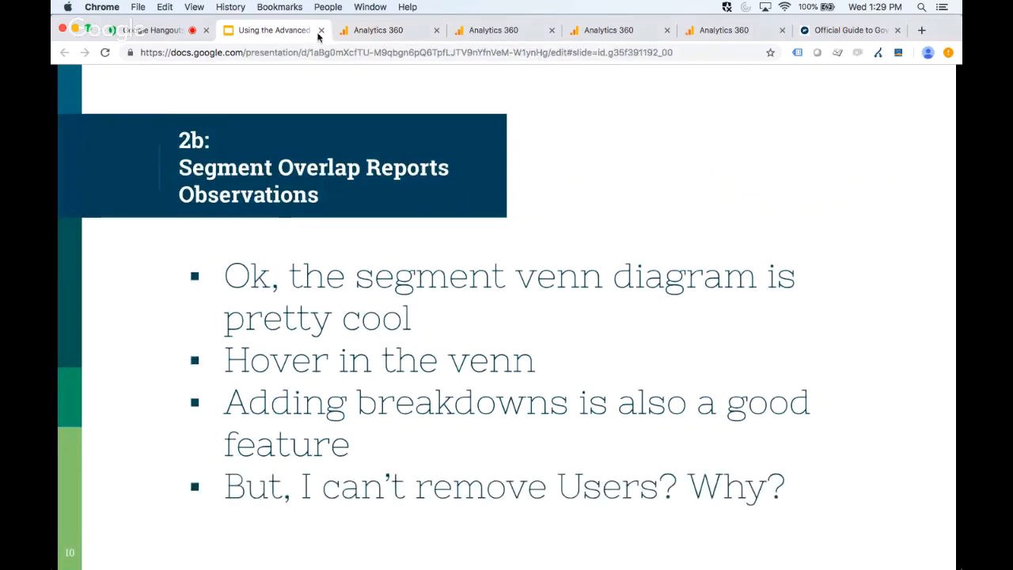
- Examine the Users metric among the Segment Overlap analysis values and review the analysis settings
click(379, 30)
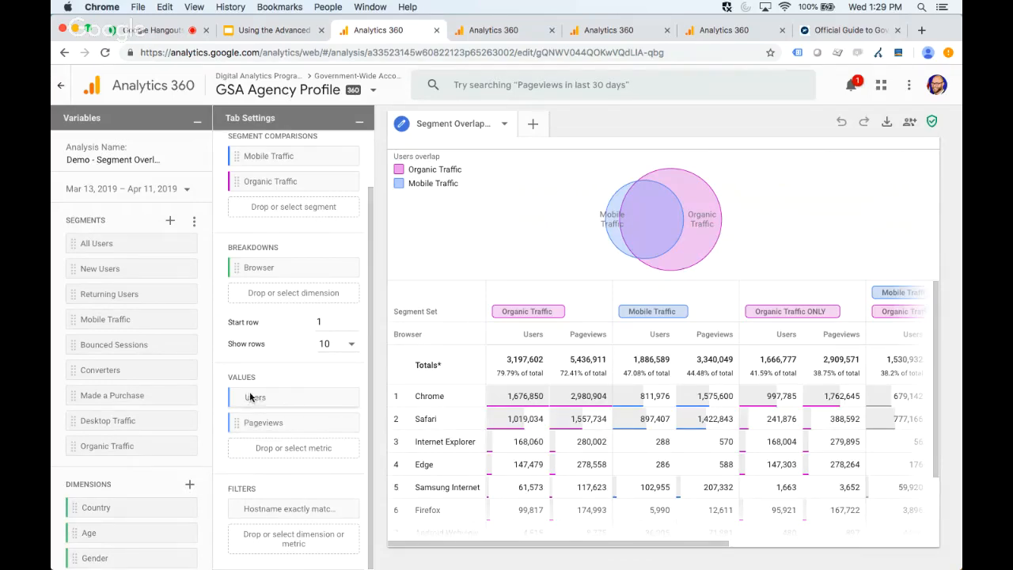
mouse_move(294, 399)
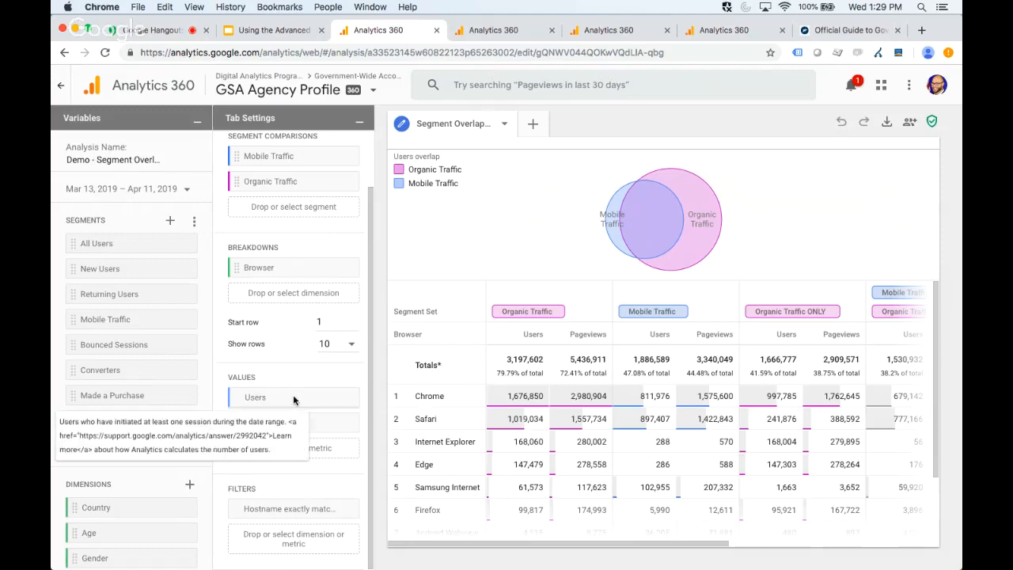
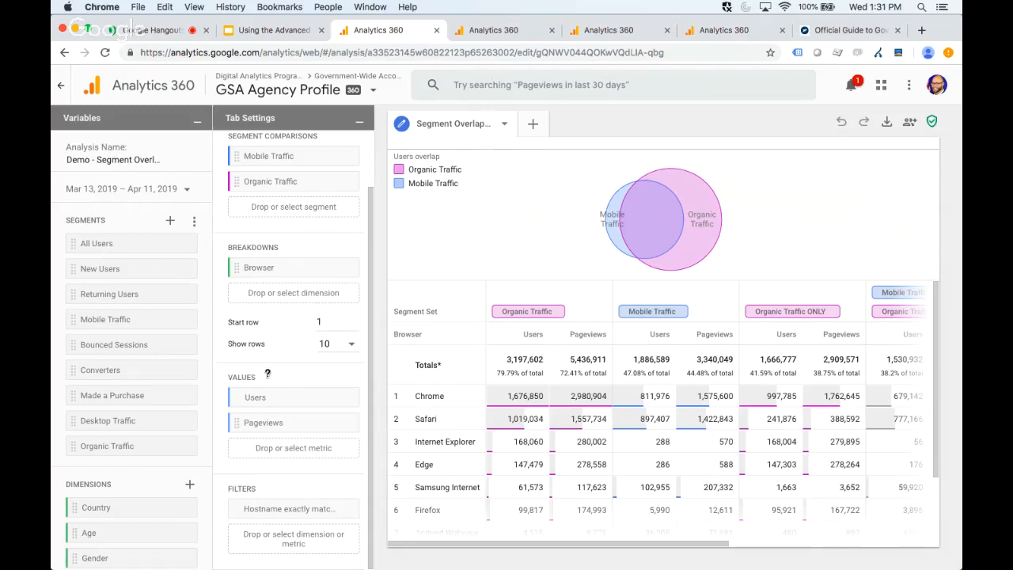
mouse_move(268, 402)
scroll(292, 383, up, 3)
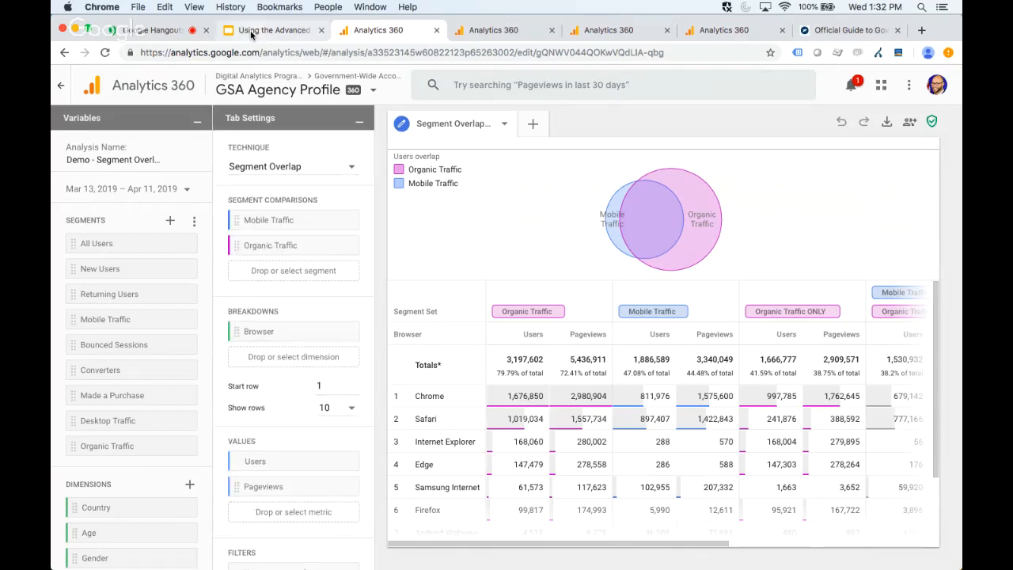
- Advance the presentation to the Funnel Reports Observations slide, and view the Funnel analysis alongside the Demo - Funnel custom report
click(252, 31)
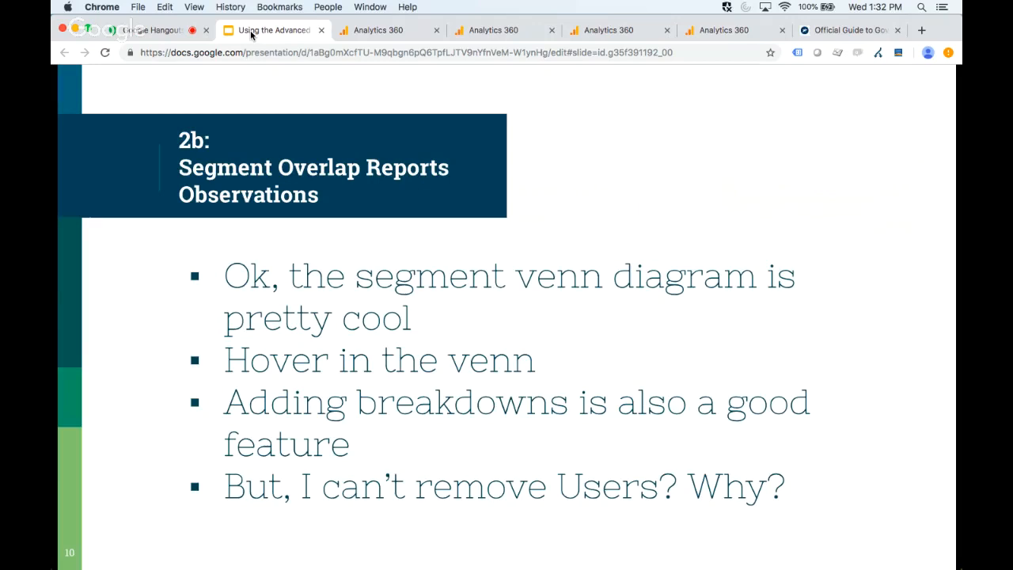
key(Right)
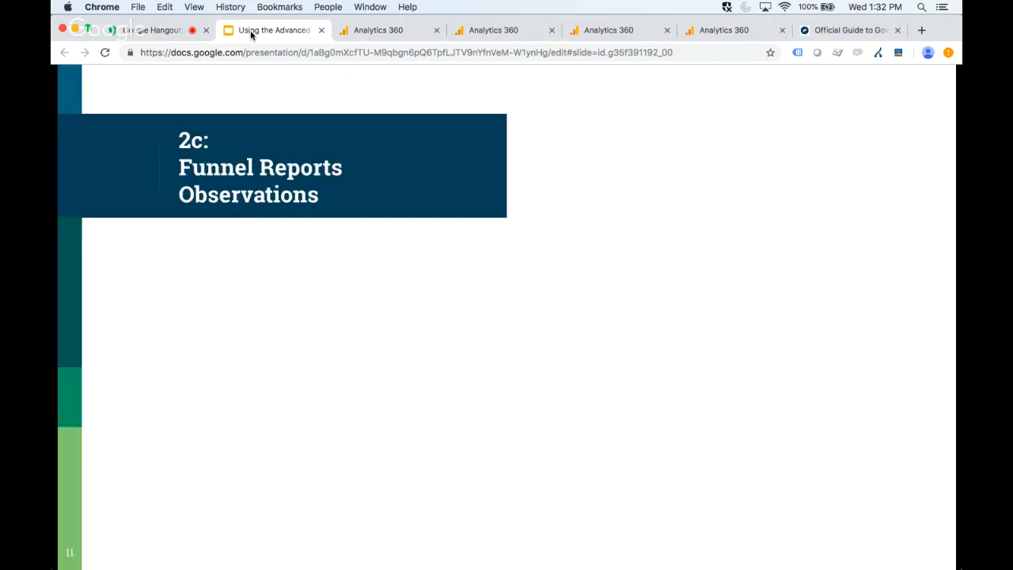
click(376, 34)
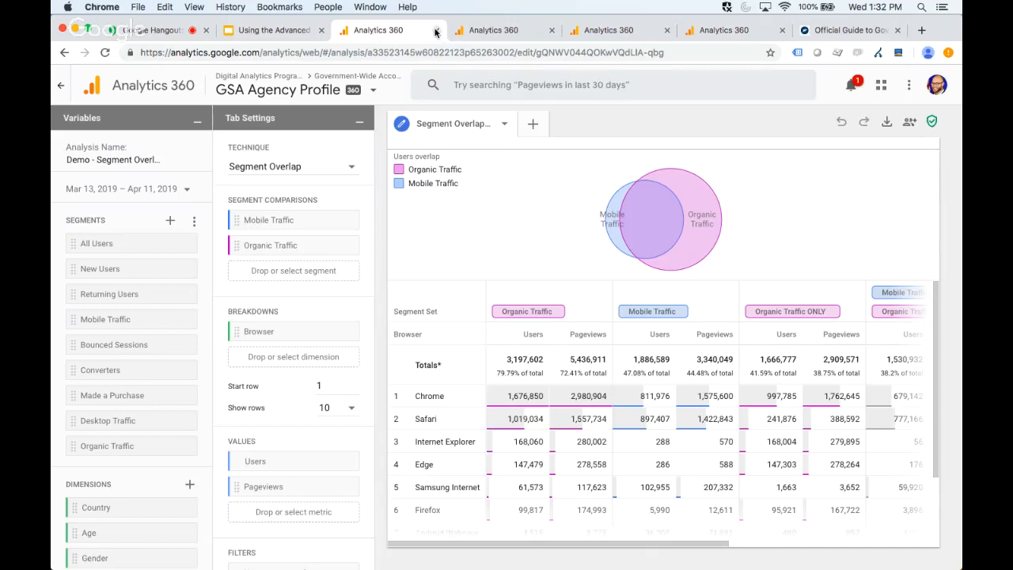
click(609, 32)
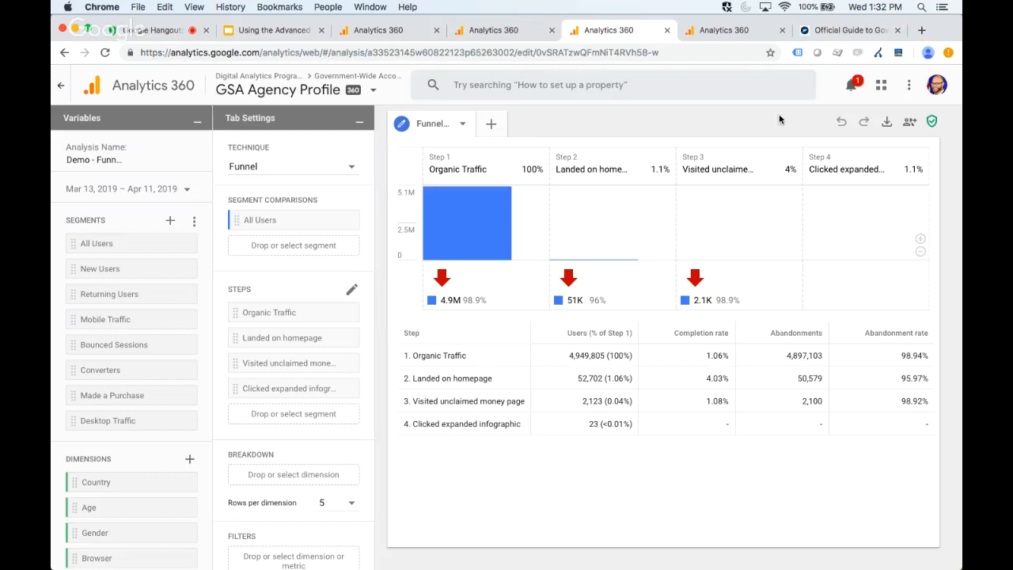
click(723, 30)
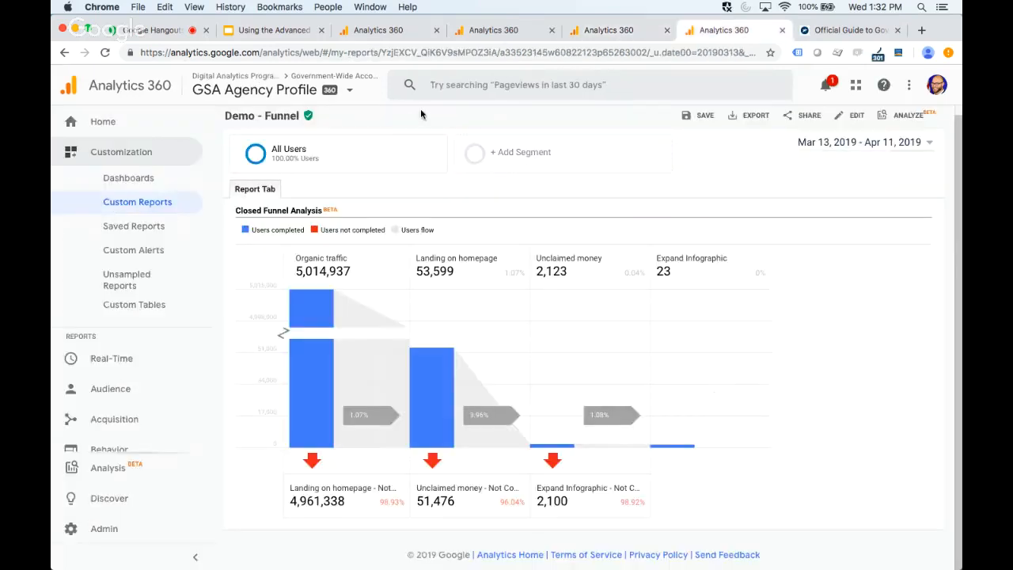
- Open the Demo - Funnel custom report for editing and review its Funnel type, analysis type and first stages
click(850, 114)
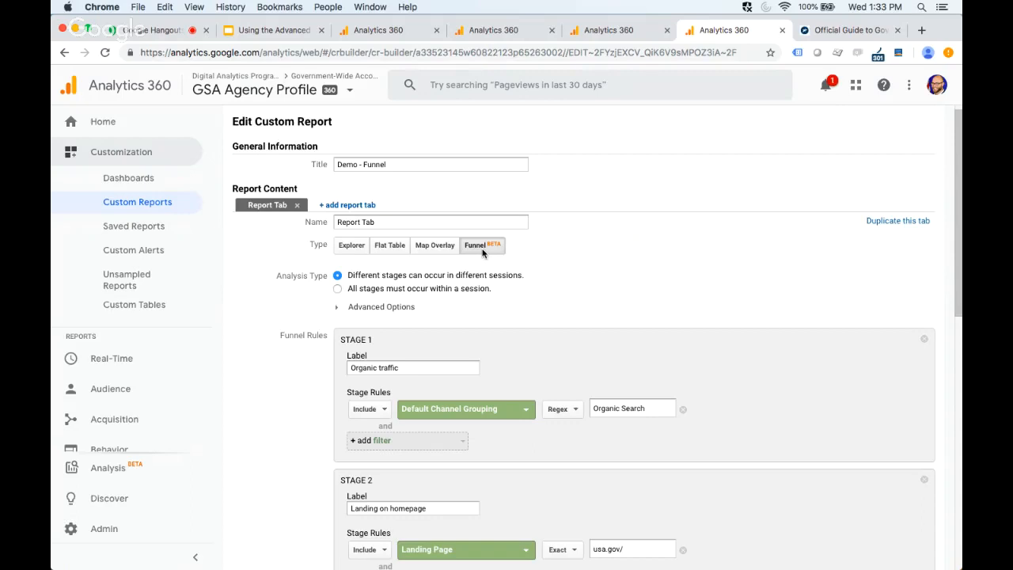
scroll(689, 281, down, 2)
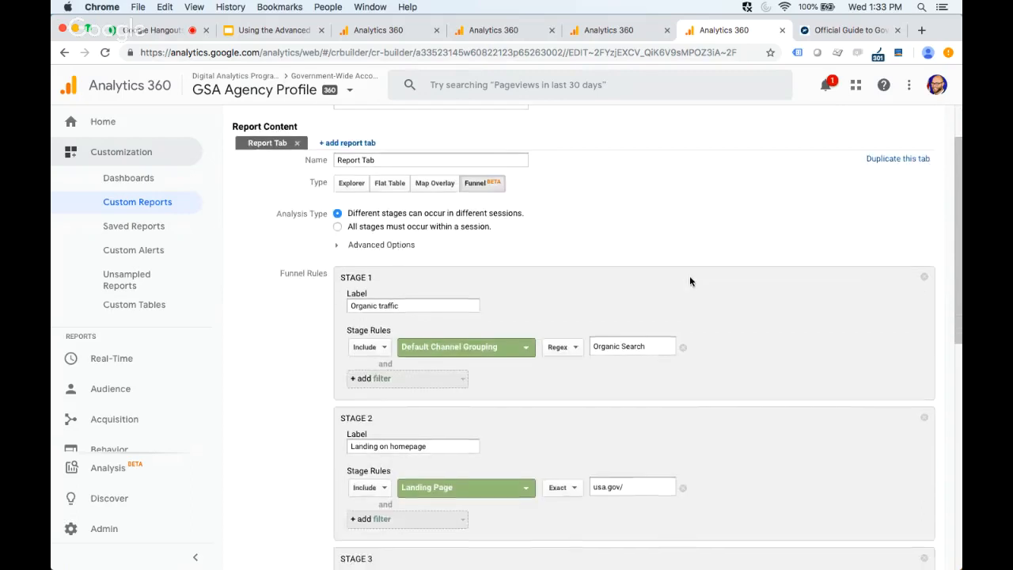
scroll(624, 256, up, 1)
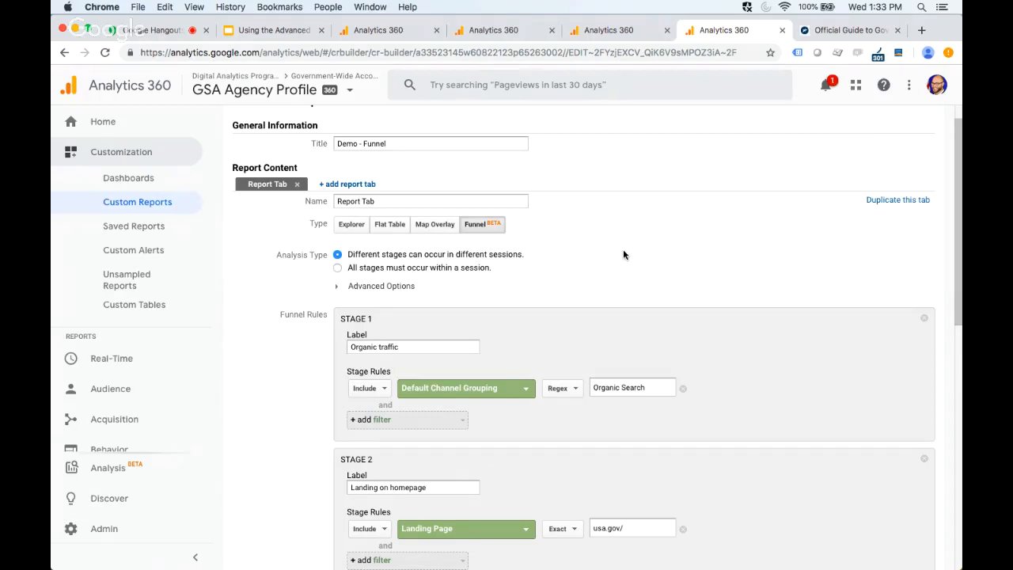
- Walk through the funnel path on usa.gov from the homepage to the unclaimed money page and its larger infographic PDF, and return to the page
click(828, 31)
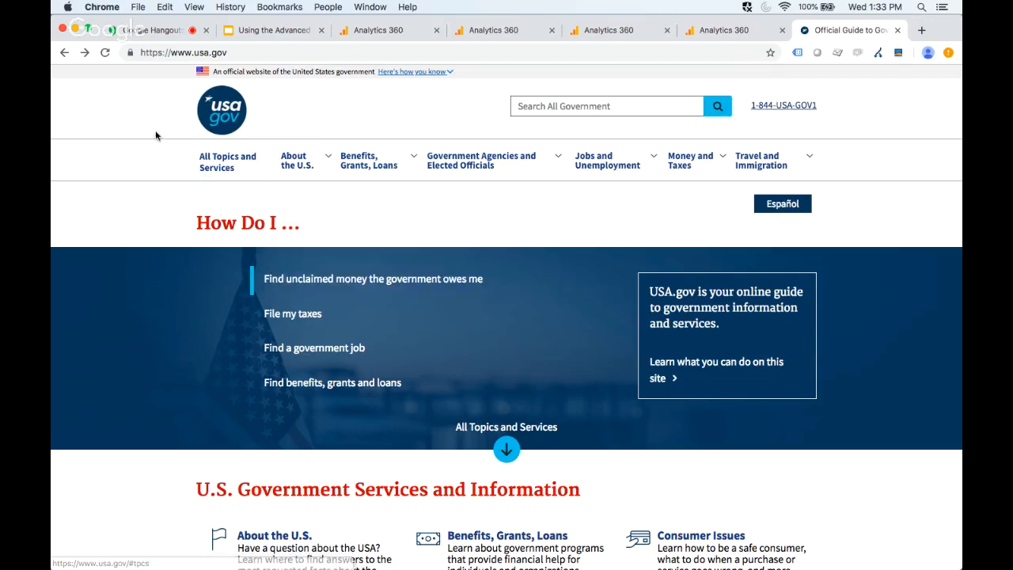
click(300, 278)
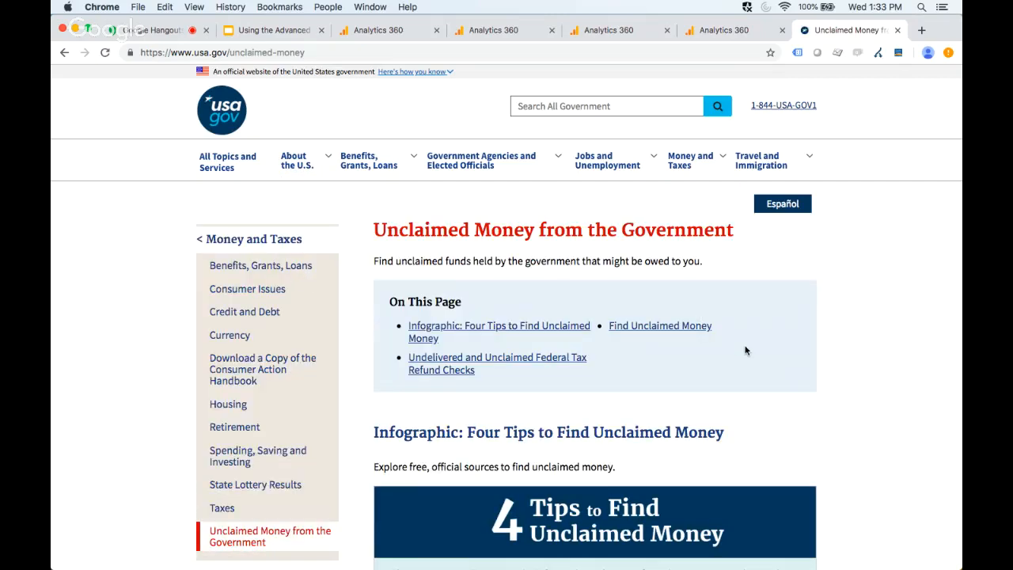
scroll(745, 351, down, 8)
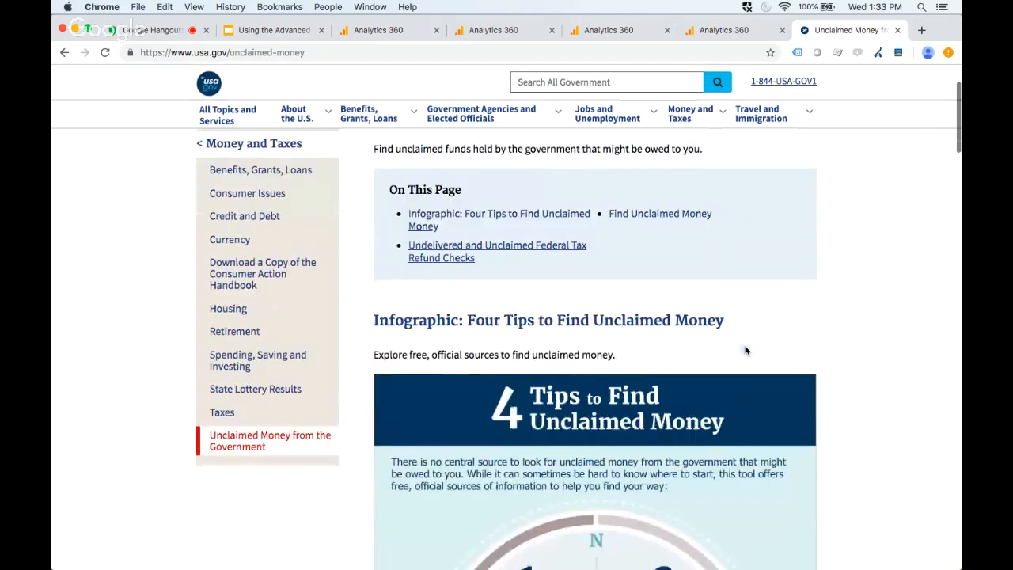
scroll(789, 390, down, 9)
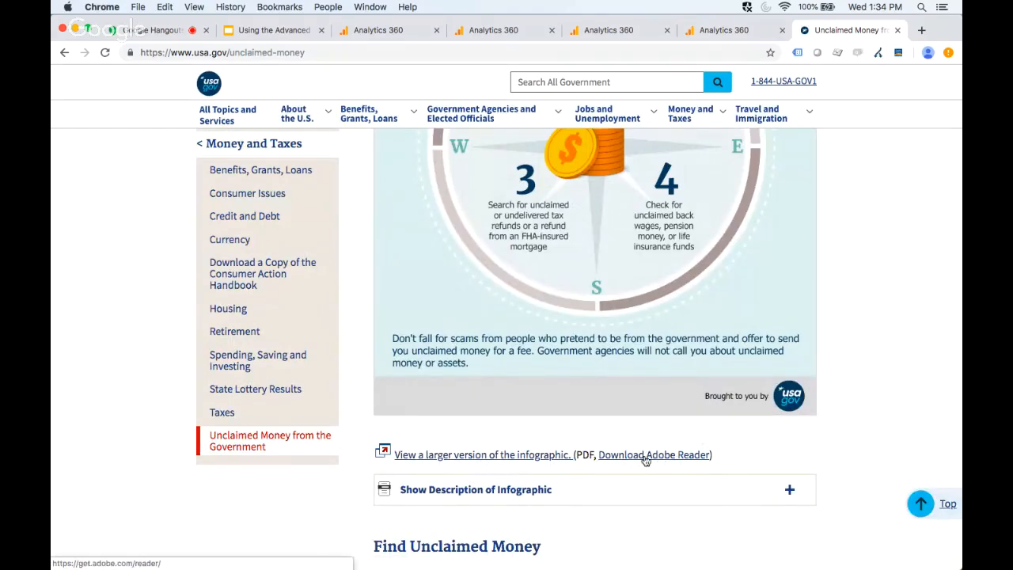
scroll(575, 297, up, 5)
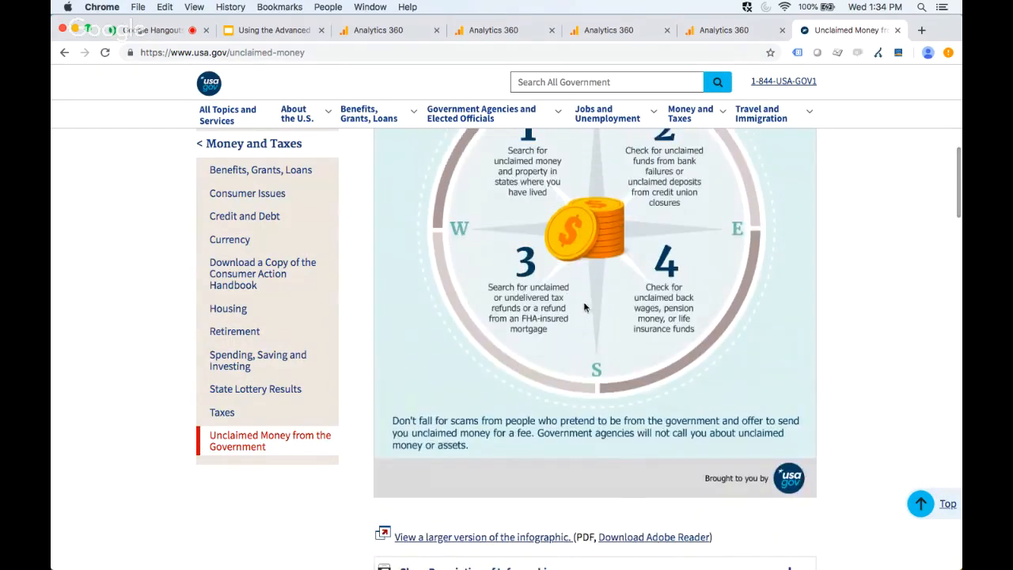
scroll(581, 303, down, 7)
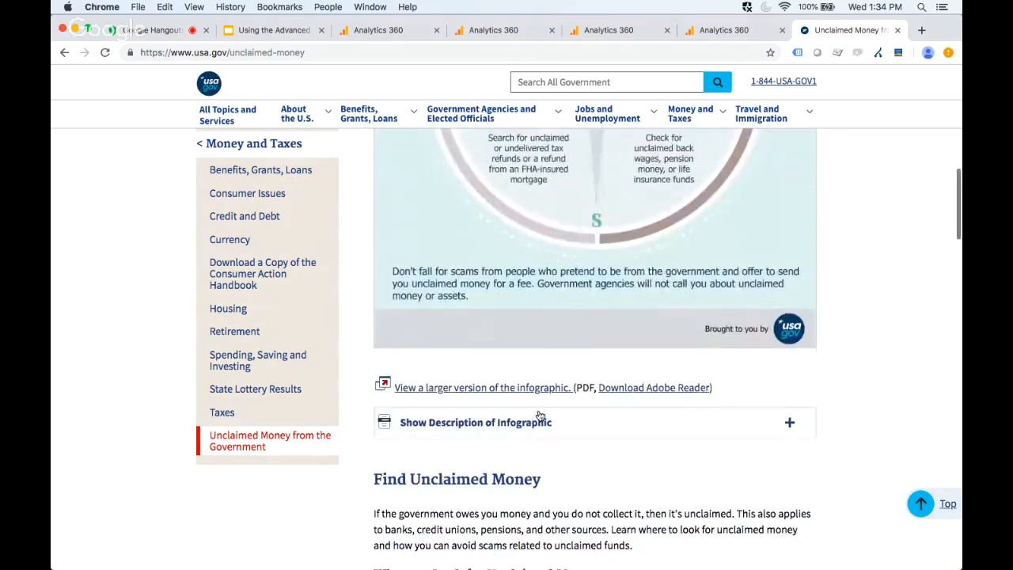
click(497, 390)
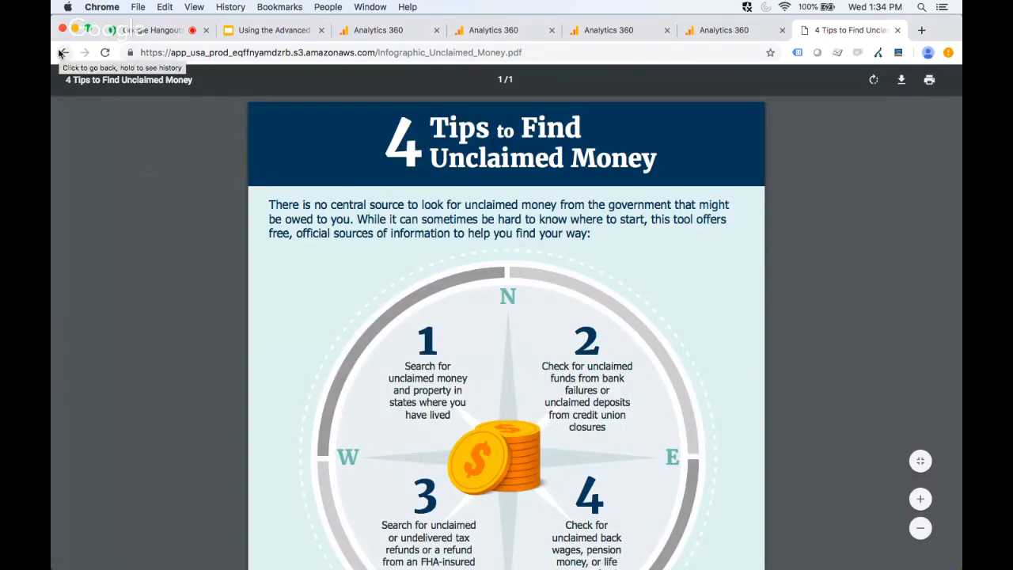
click(62, 53)
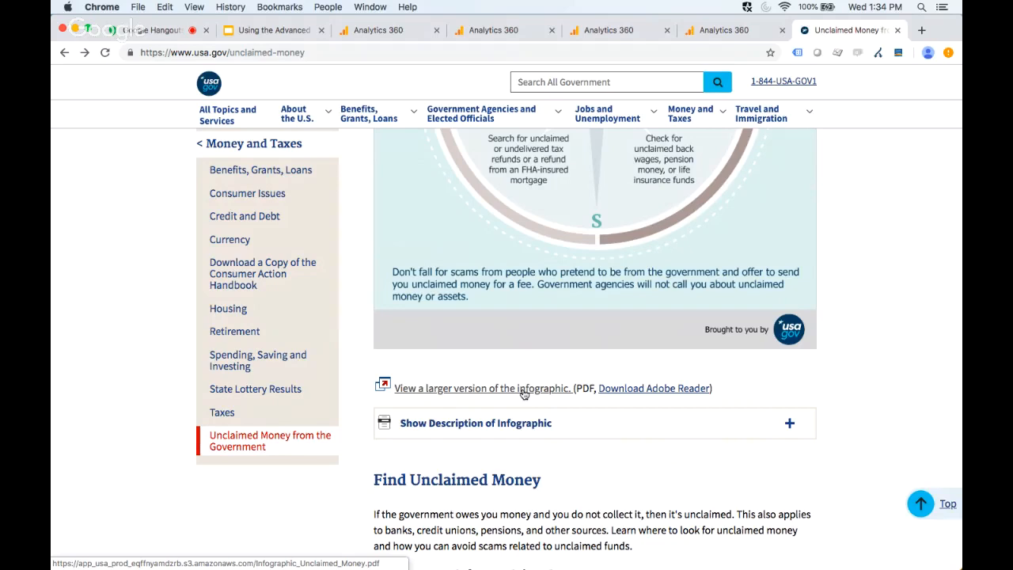
- Return to the Demo - Funnel report editor and review the rules of all four stages, from Organic traffic to Expand Infographic
click(705, 35)
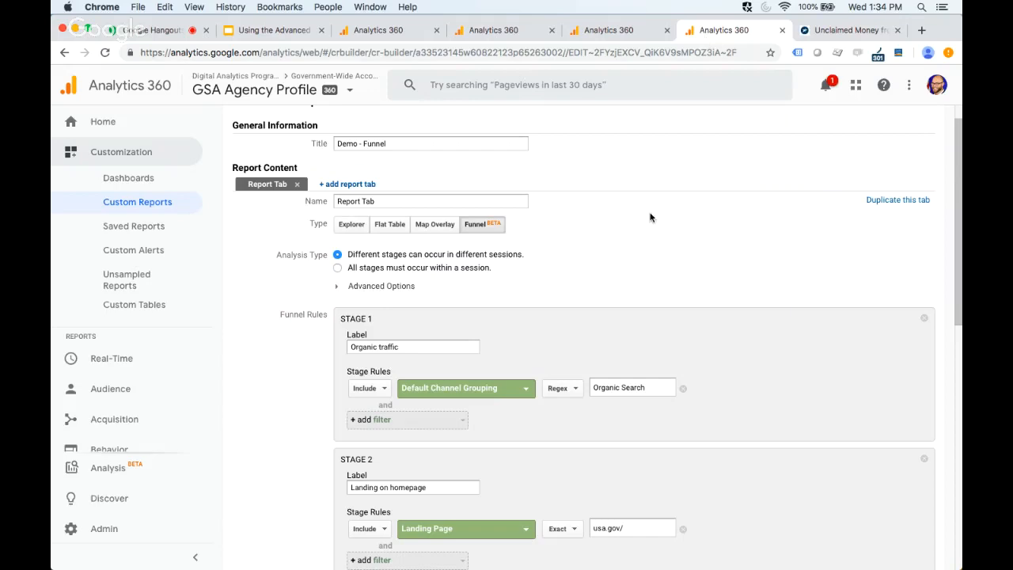
scroll(650, 217, down, 2)
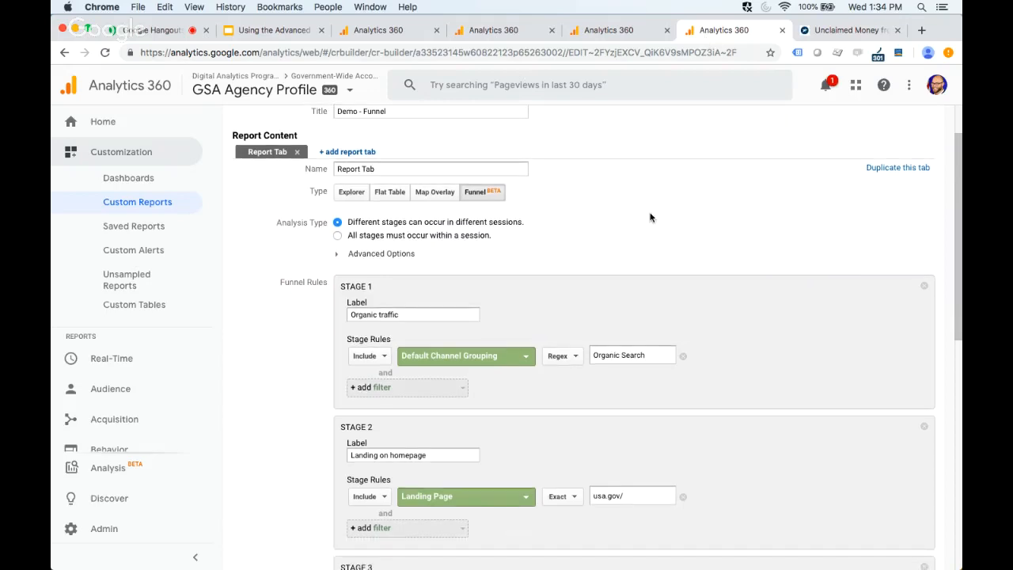
scroll(677, 274, down, 4)
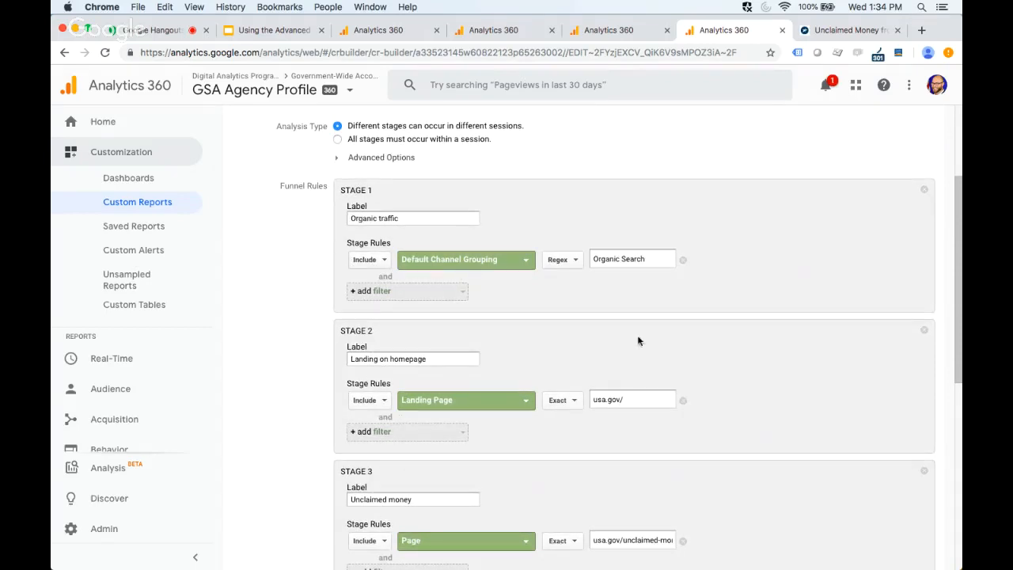
scroll(639, 340, down, 3)
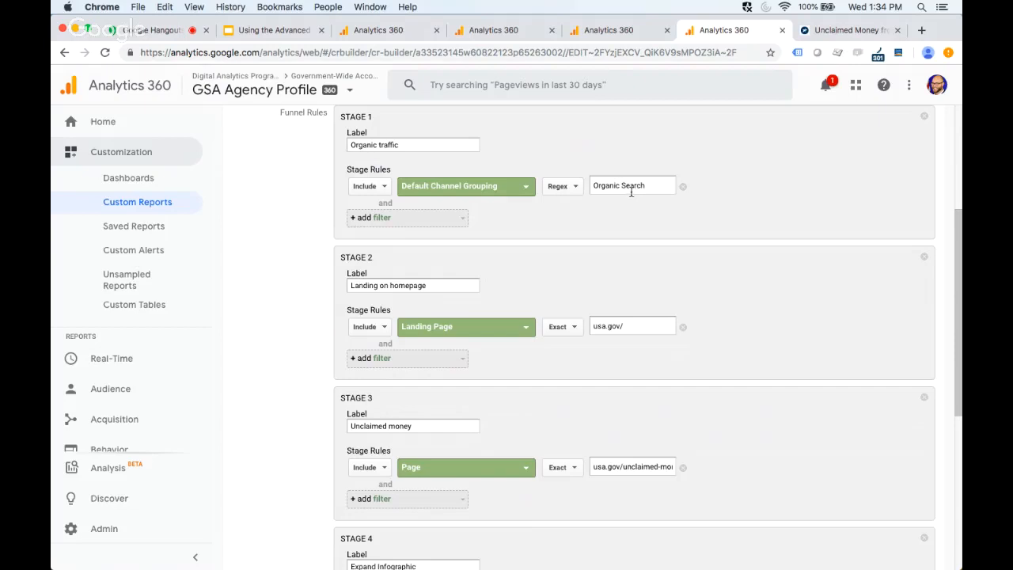
scroll(588, 207, down, 4)
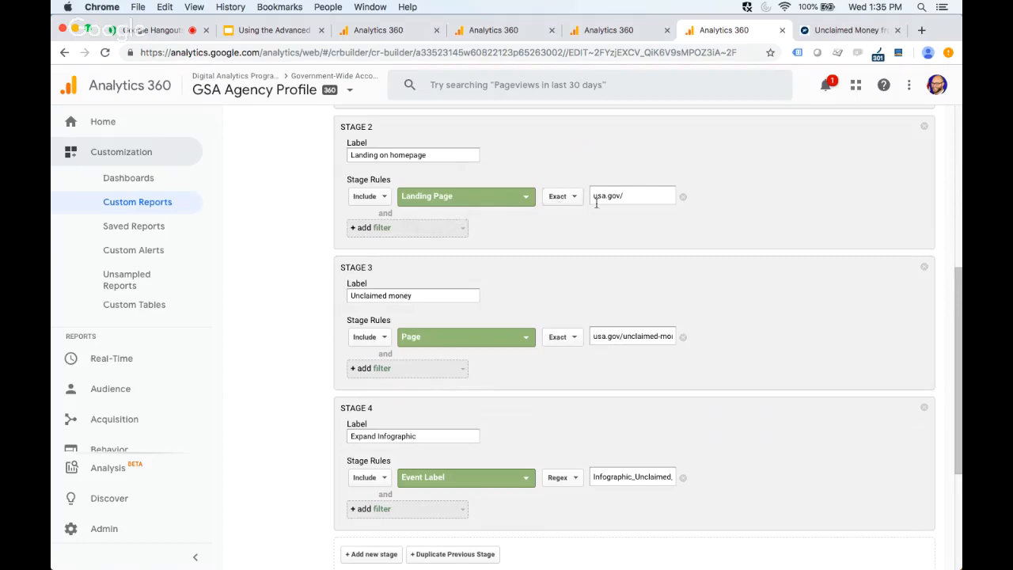
scroll(567, 246, down, 3)
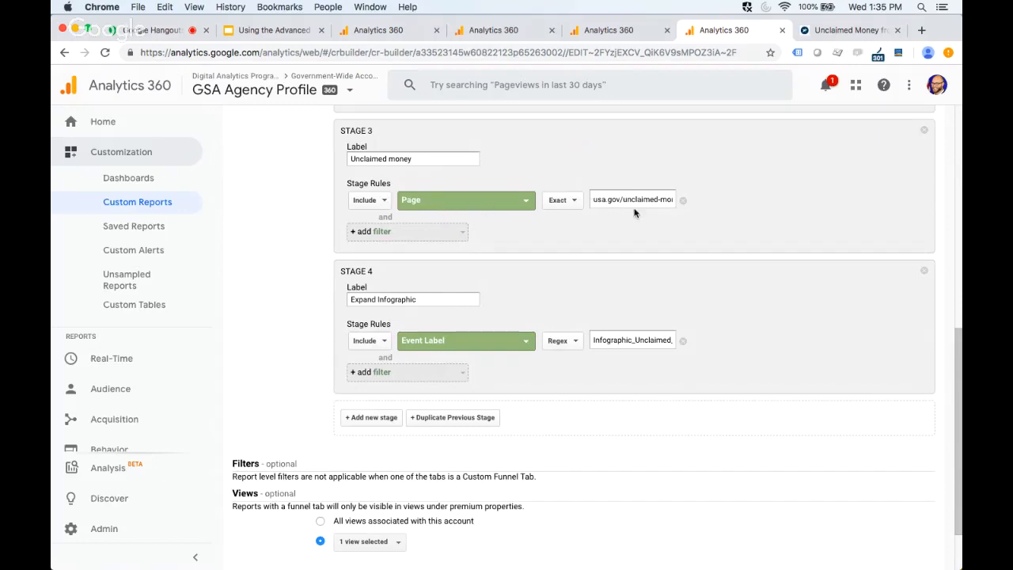
scroll(659, 224, down, 2)
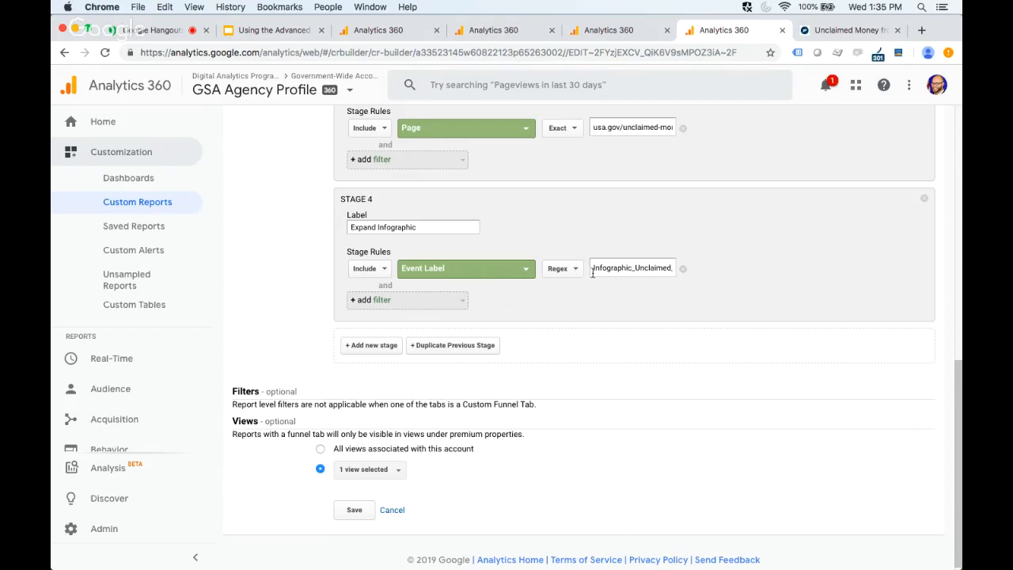
drag(591, 270, 737, 264)
scroll(552, 350, up, 1)
scroll(552, 350, up, 5)
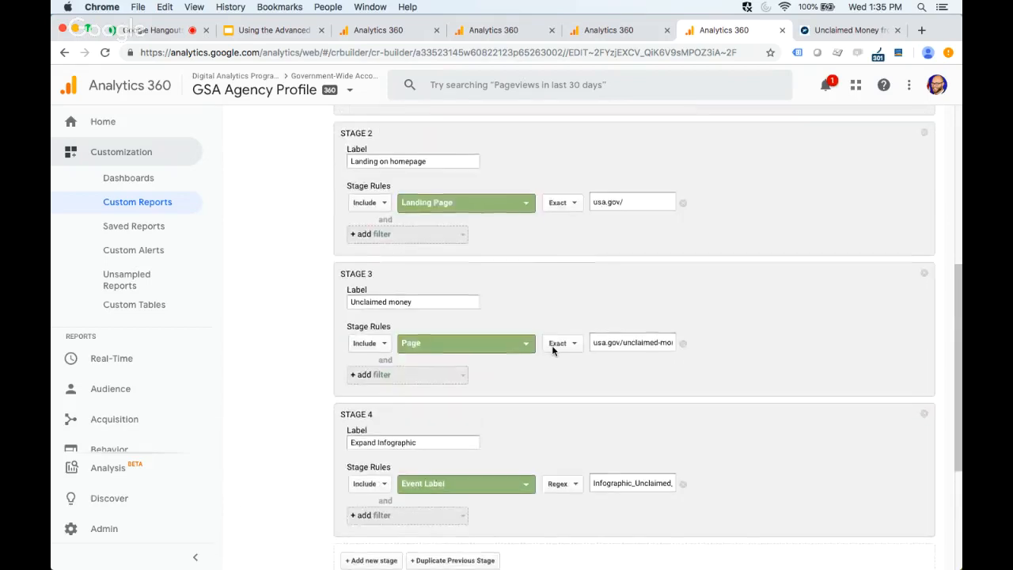
- Save the Demo - Funnel custom report and examine the stages of its closed funnel chart
scroll(601, 348, down, 6)
click(355, 511)
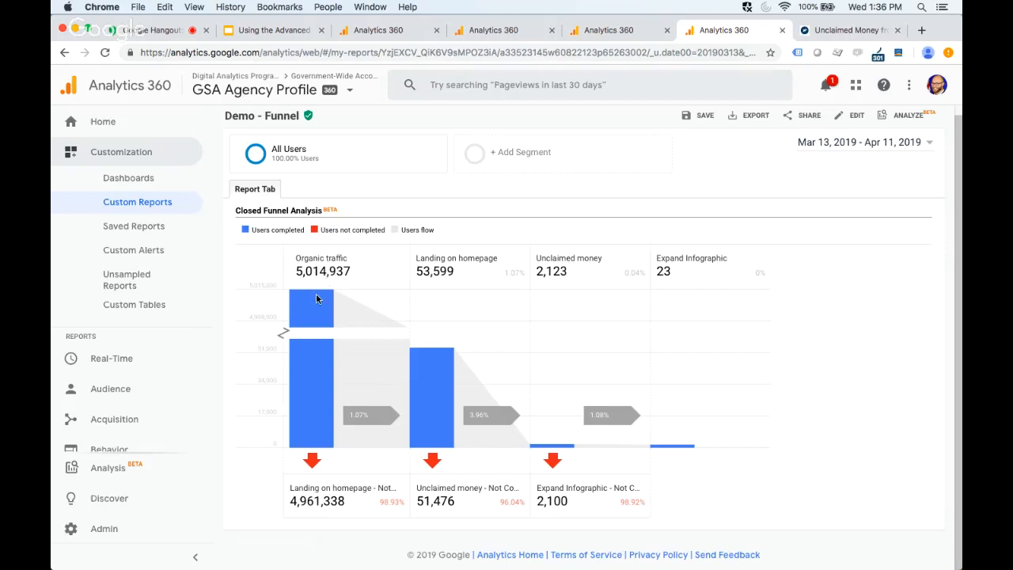
click(445, 408)
click(351, 418)
click(429, 386)
- Review the conditions of the four funnel steps in the Funnel analysis and apply them
click(608, 30)
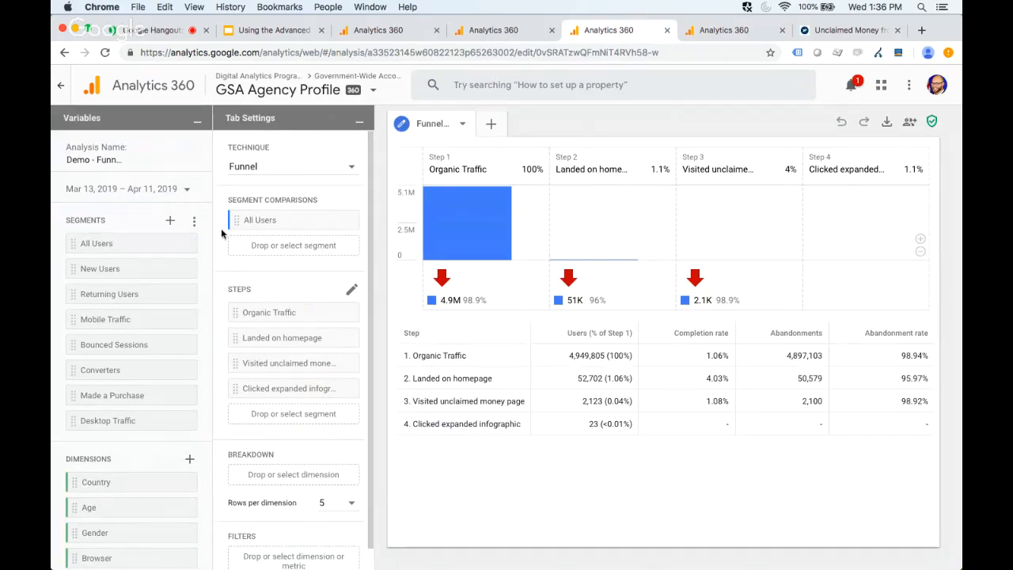
click(352, 291)
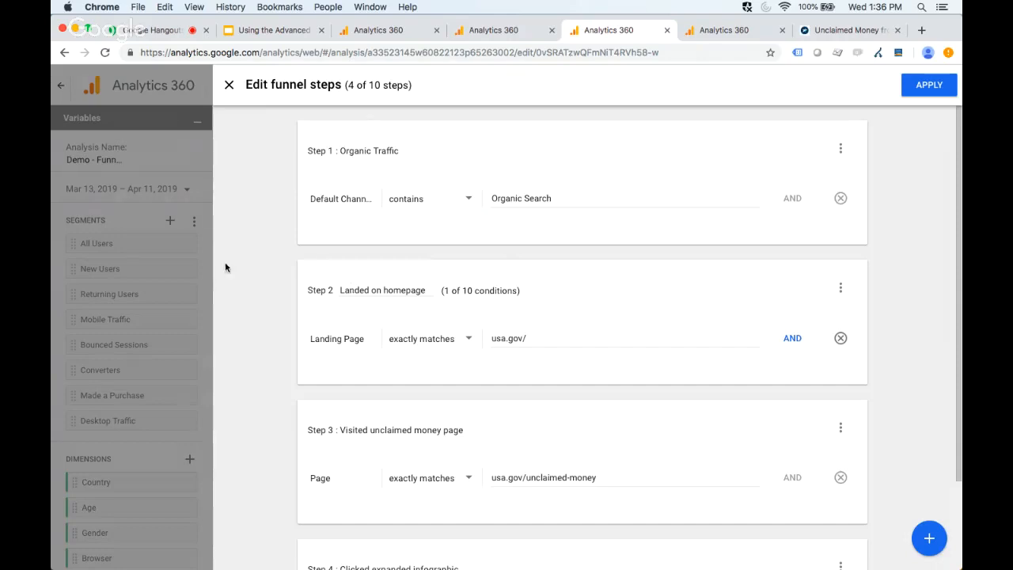
click(229, 85)
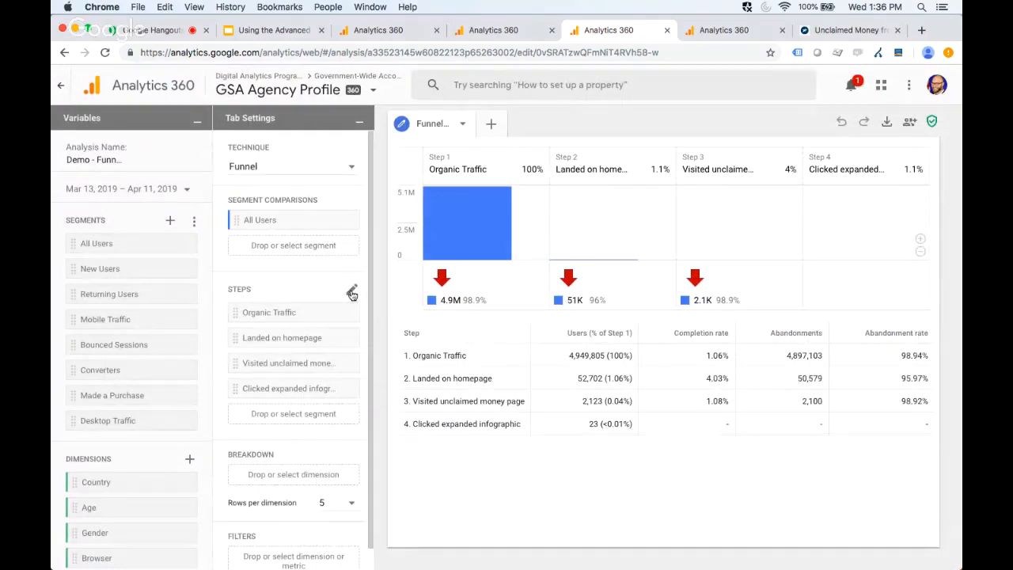
click(352, 291)
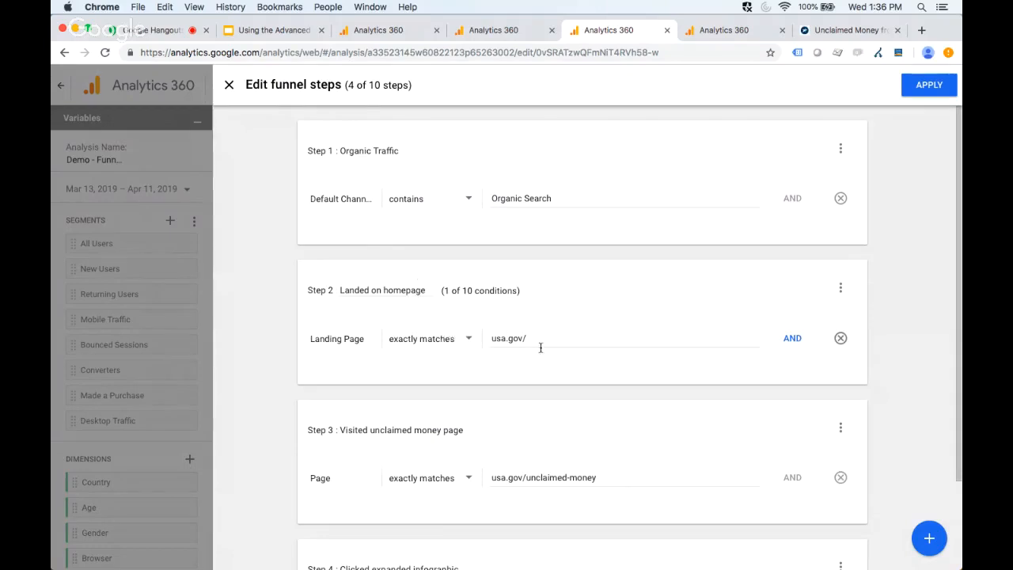
scroll(327, 409, down, 2)
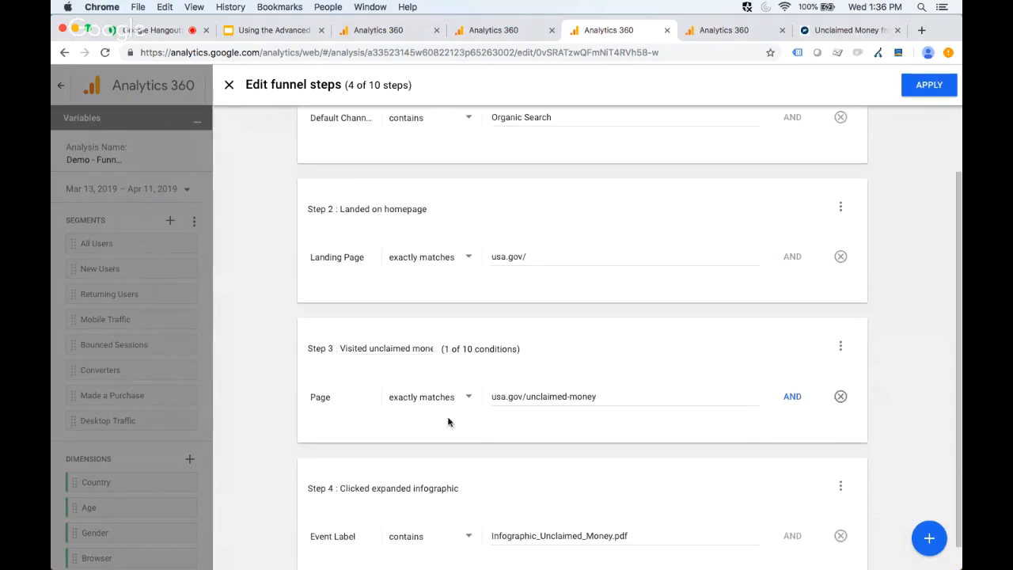
scroll(511, 431, down, 1)
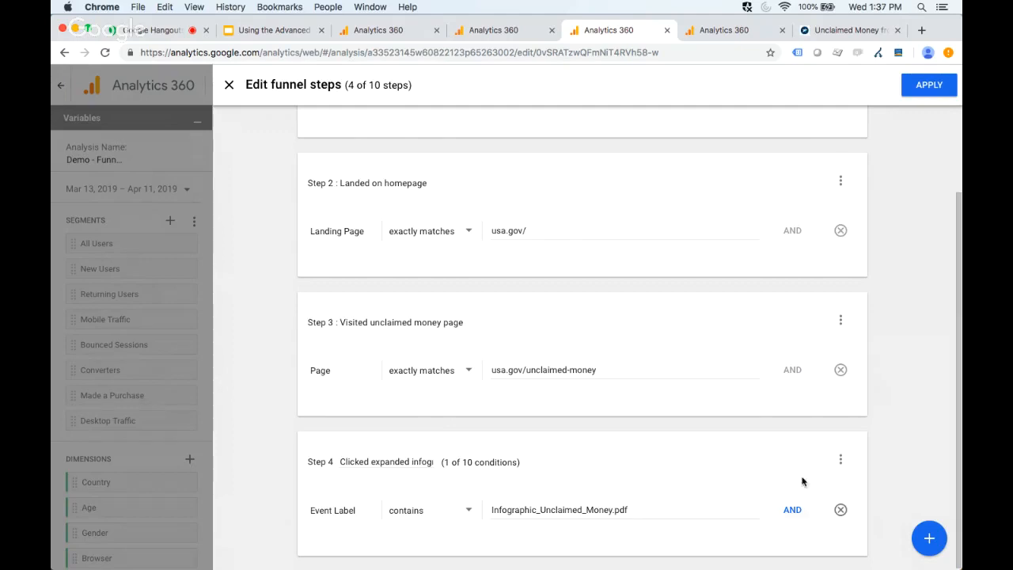
click(925, 95)
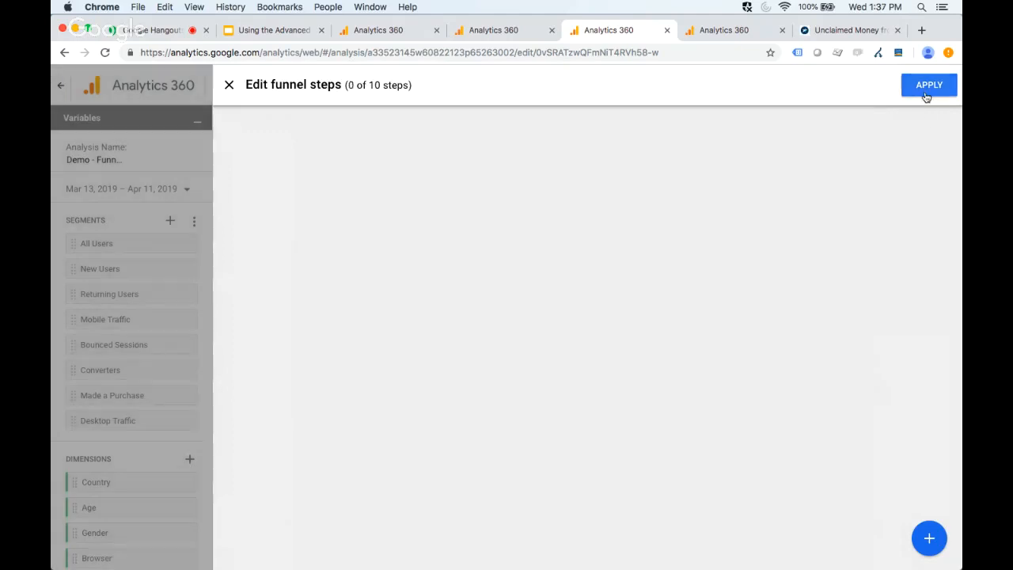
- Compare the Funnel analysis results and tab settings with the Demo - Funnel custom report
mouse_move(607, 329)
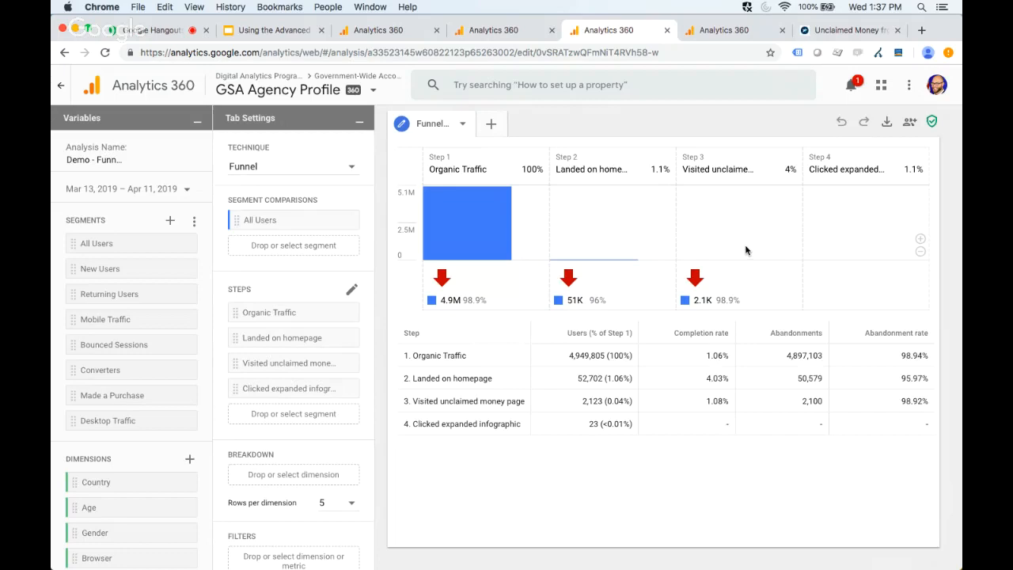
click(720, 30)
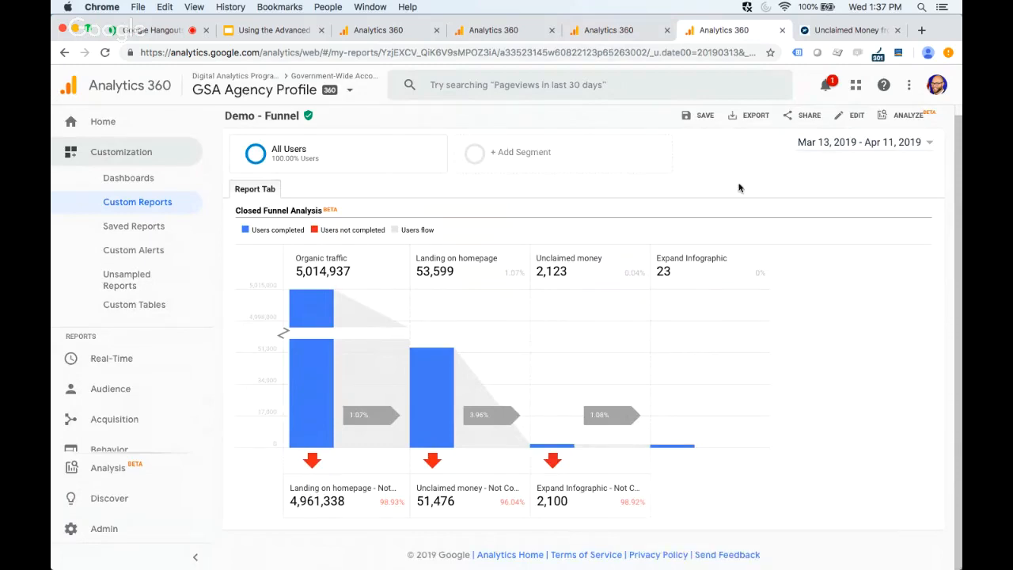
click(608, 31)
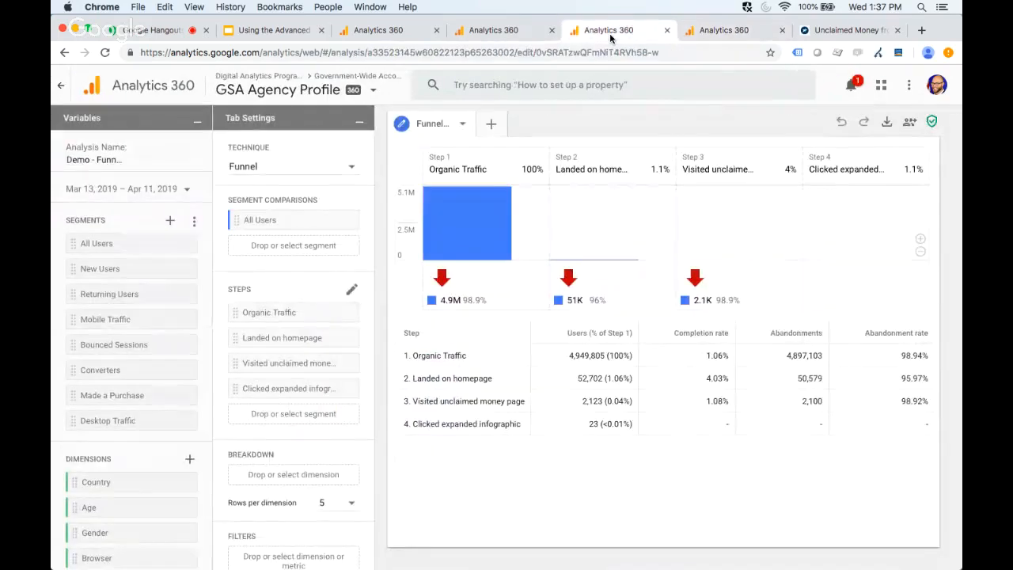
scroll(299, 286, down, 1)
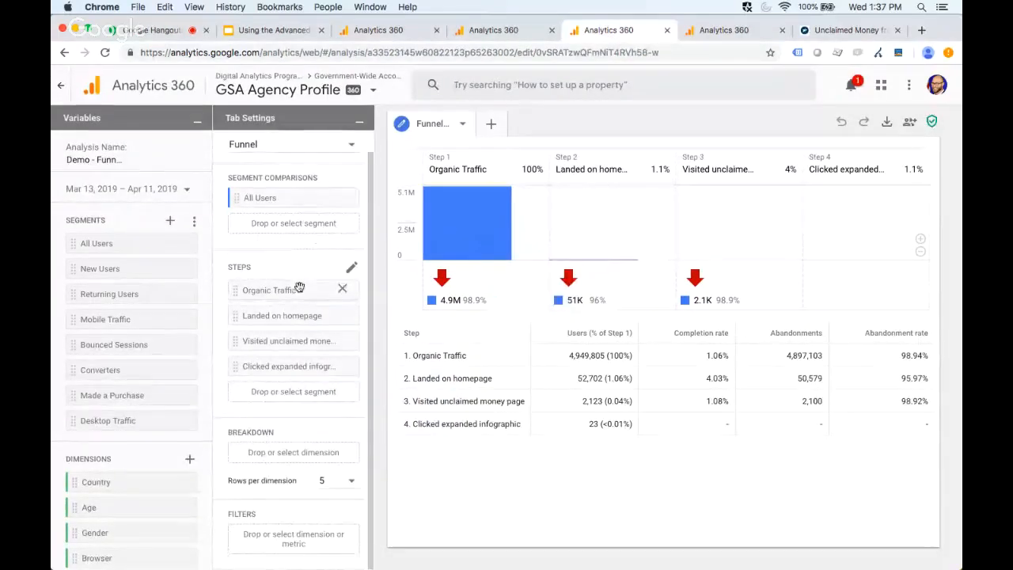
mouse_move(299, 286)
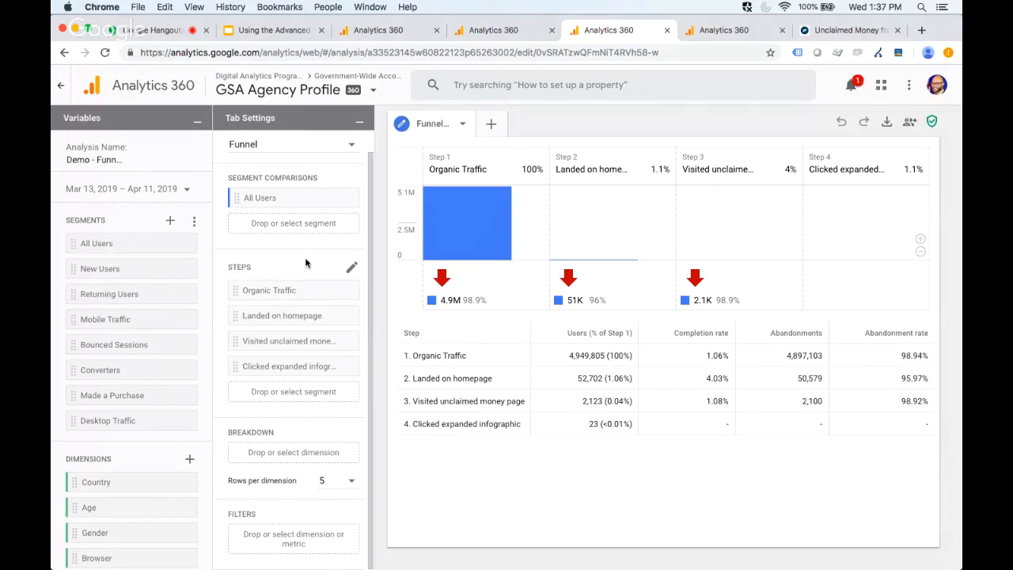
click(706, 32)
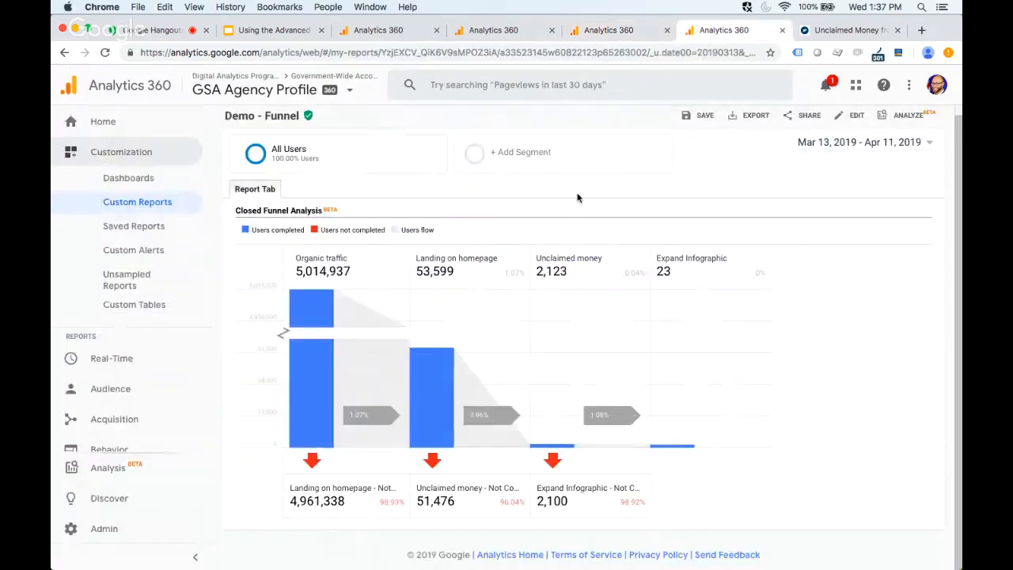
click(607, 32)
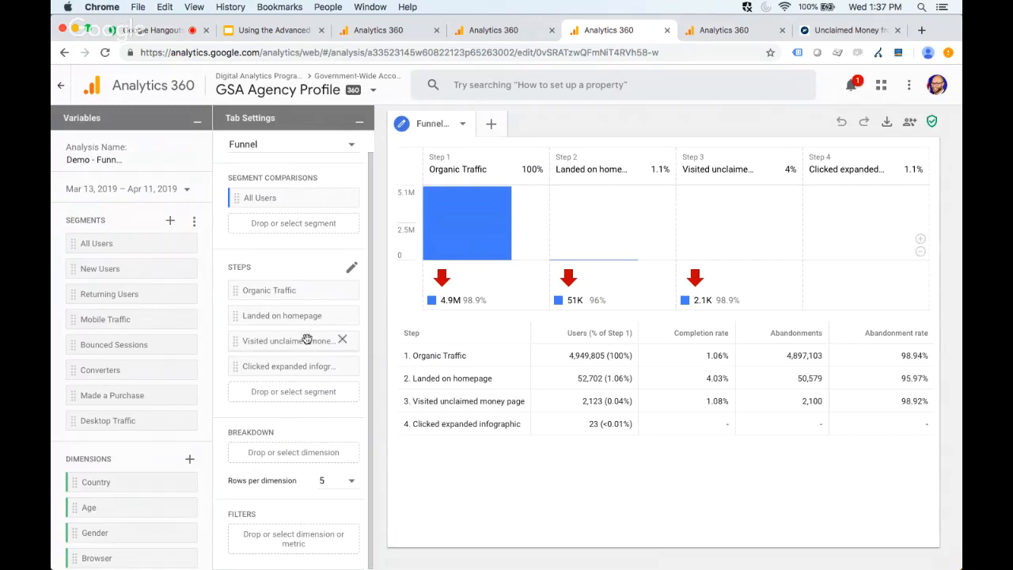
- Advance the Funnel Reports Observations slide to the point on good variations (source, events)
click(258, 37)
key(Right)
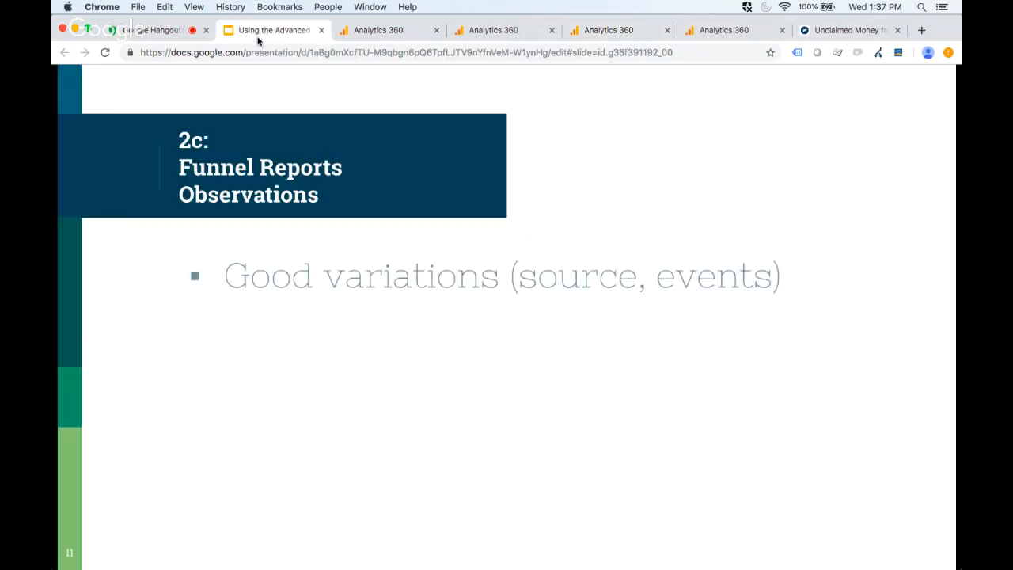
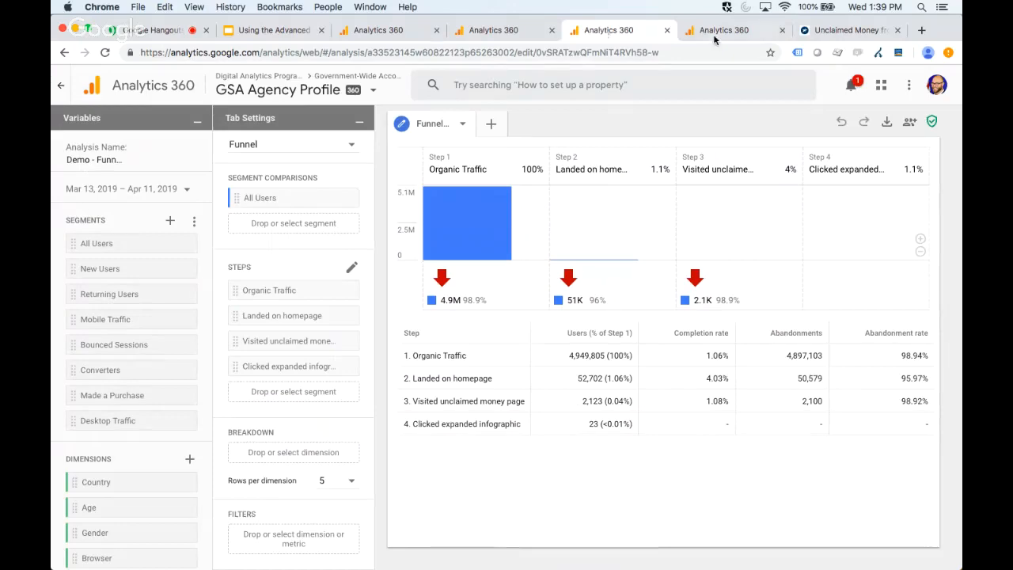
- Edit the Demo - Funnel report so all stages must occur within a session, set the advanced funnel type to Open, and save it
click(713, 34)
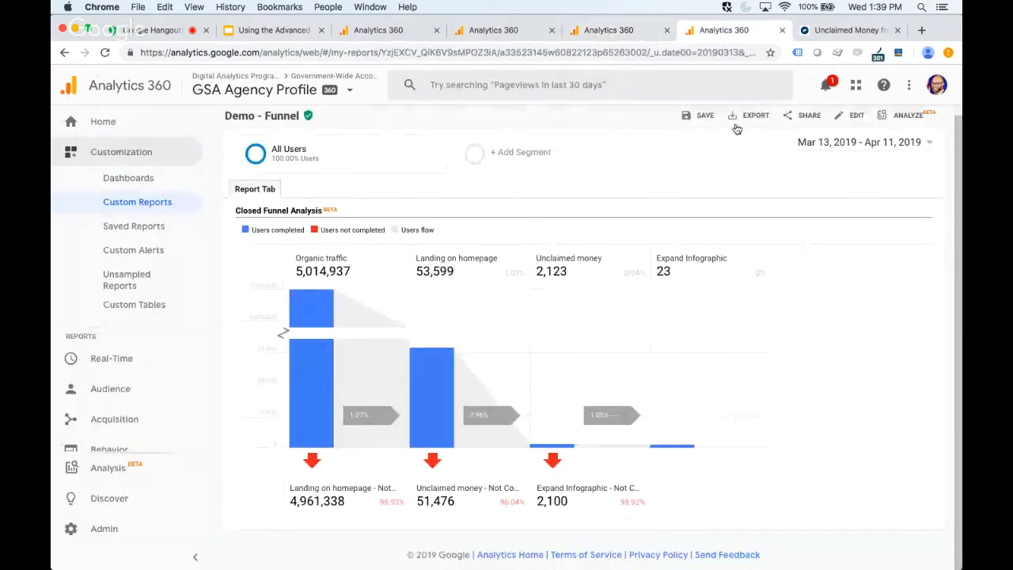
click(840, 117)
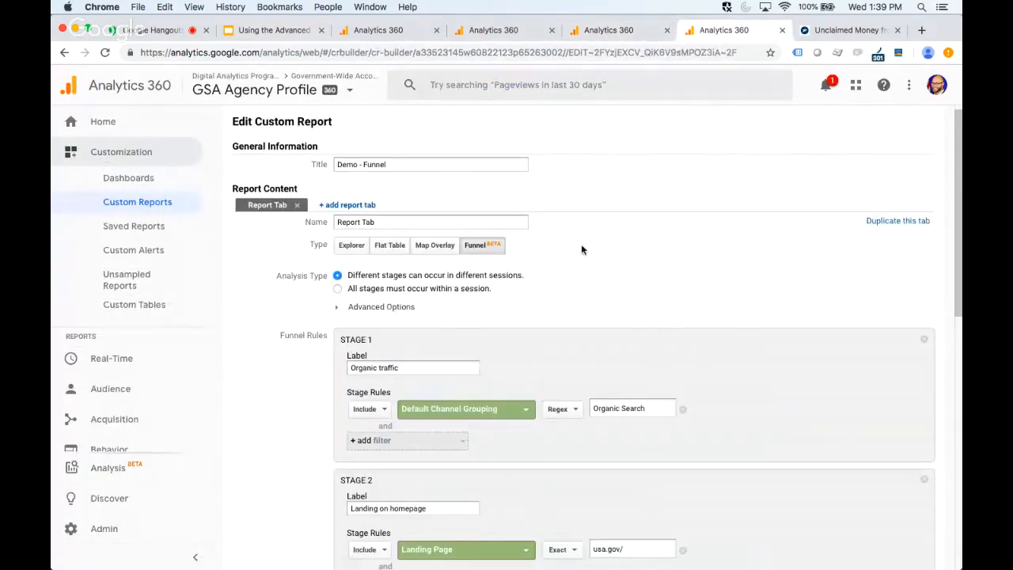
scroll(581, 246, down, 2)
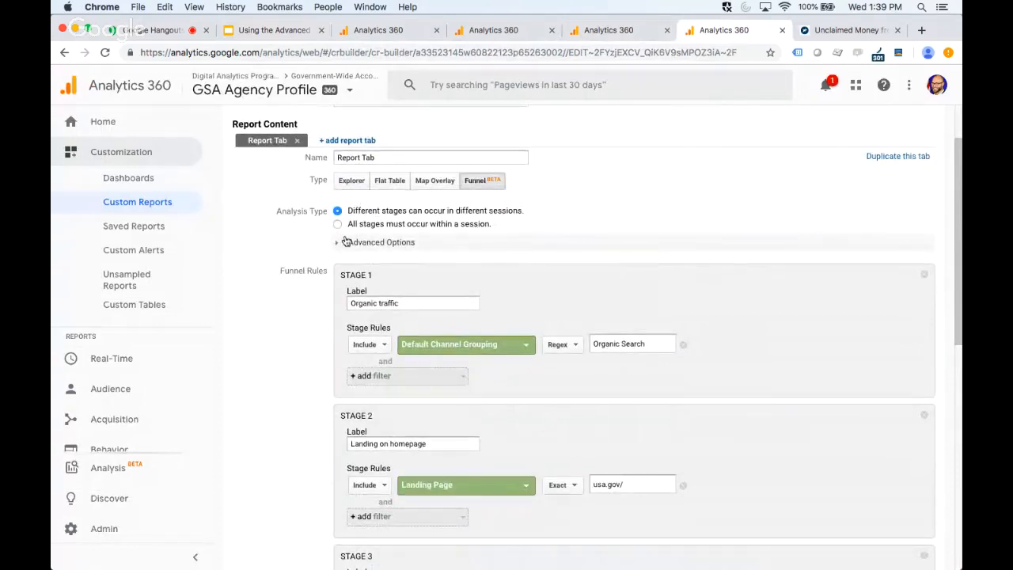
click(340, 243)
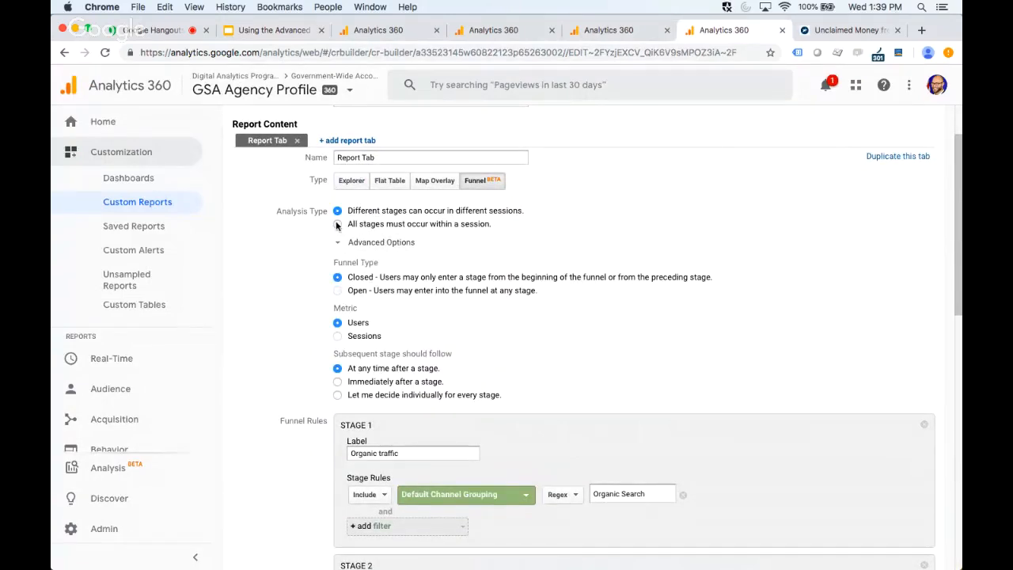
click(338, 224)
click(337, 291)
scroll(533, 299, down, 5)
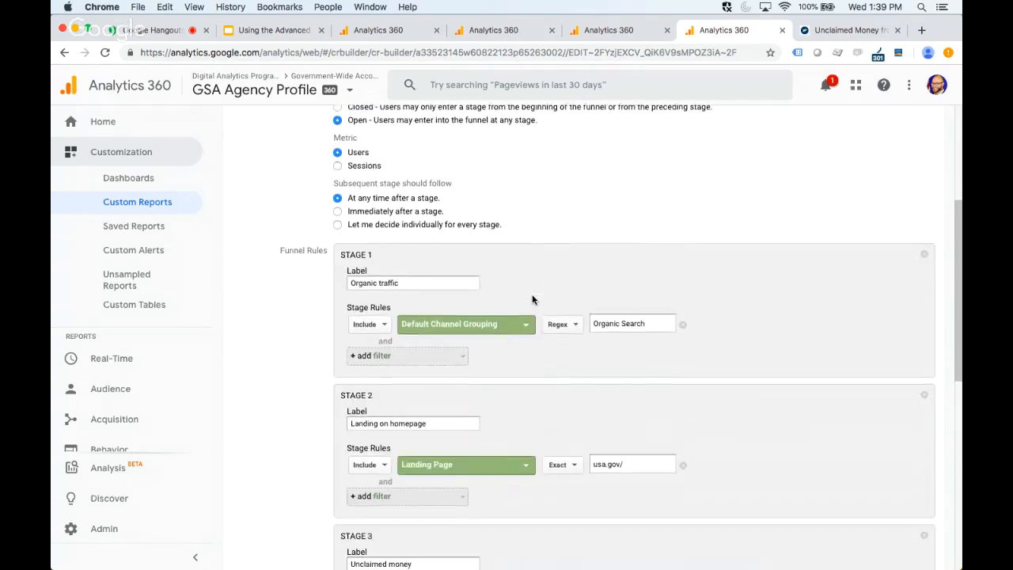
scroll(548, 280, down, 6)
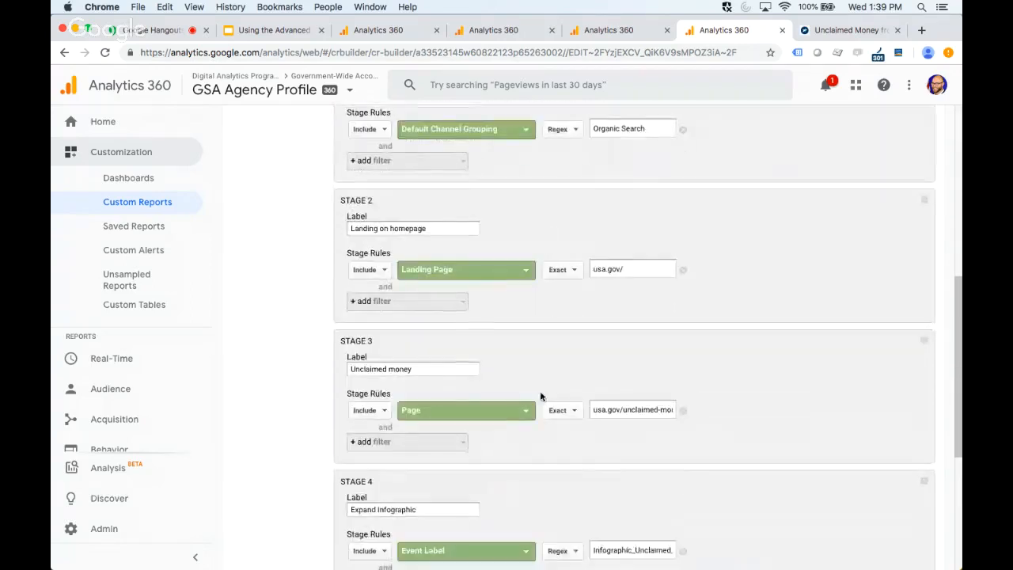
scroll(535, 441, down, 5)
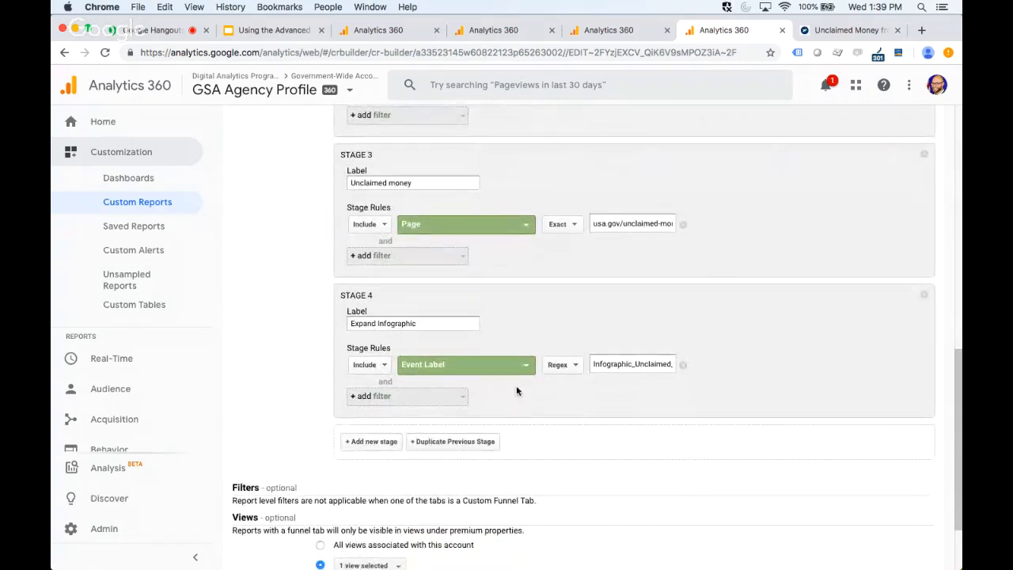
scroll(498, 405, down, 3)
click(351, 504)
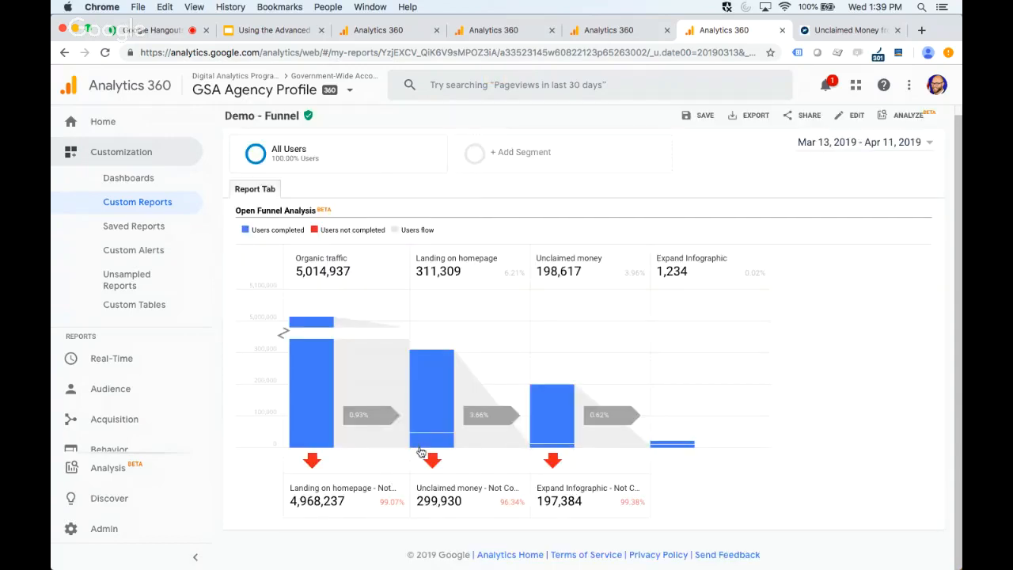
- Examine the stage bars of the Demo - Funnel report's open funnel chart and go back to the Funnel analysis for comparison
mouse_move(426, 445)
mouse_move(319, 393)
mouse_move(437, 390)
mouse_move(452, 367)
mouse_move(303, 369)
mouse_move(427, 410)
mouse_move(555, 411)
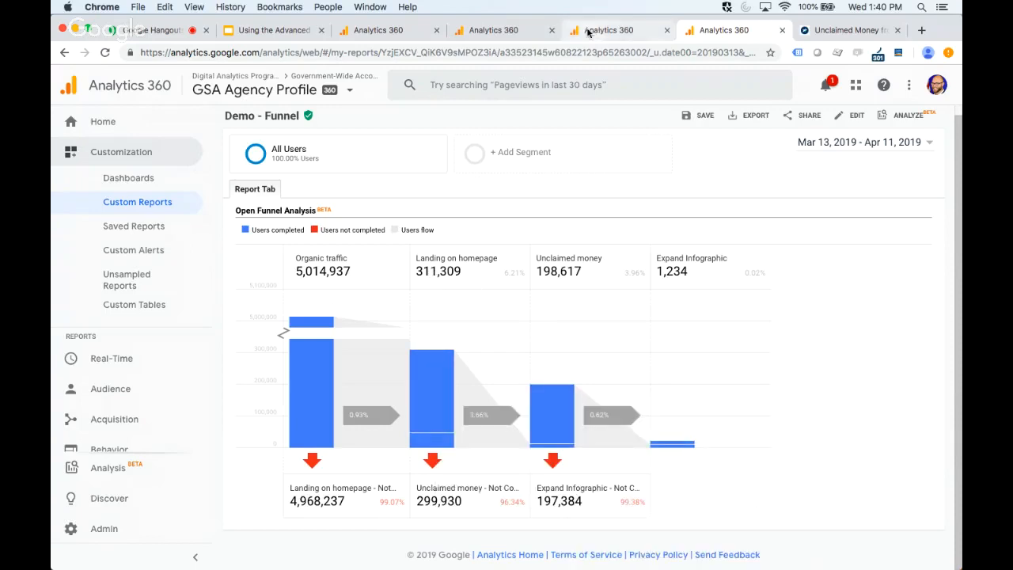
click(608, 30)
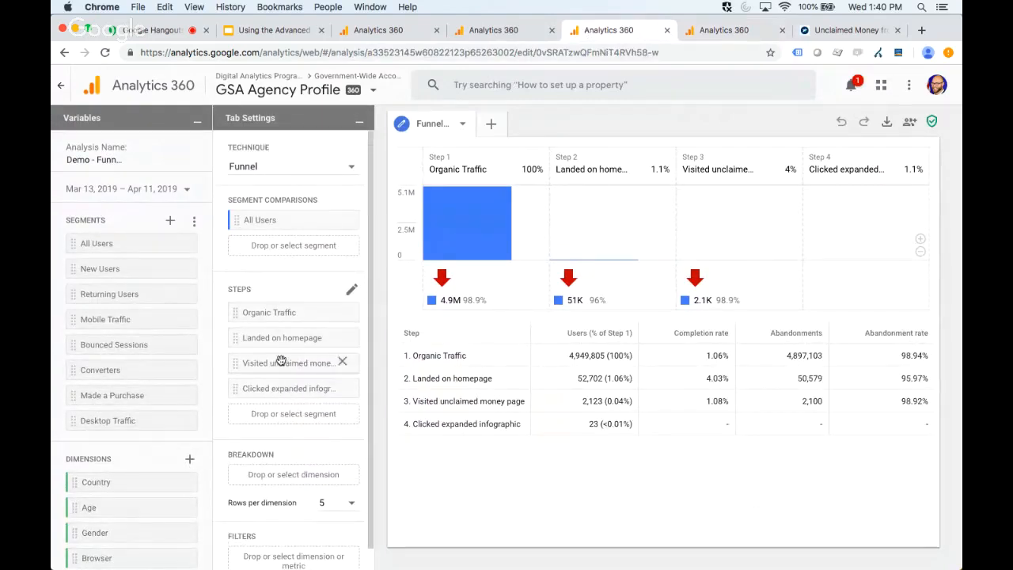
- Review the conditions of all four steps in the Funnel analysis's step editor and close it without applying changes
scroll(281, 361, up, 1)
click(353, 292)
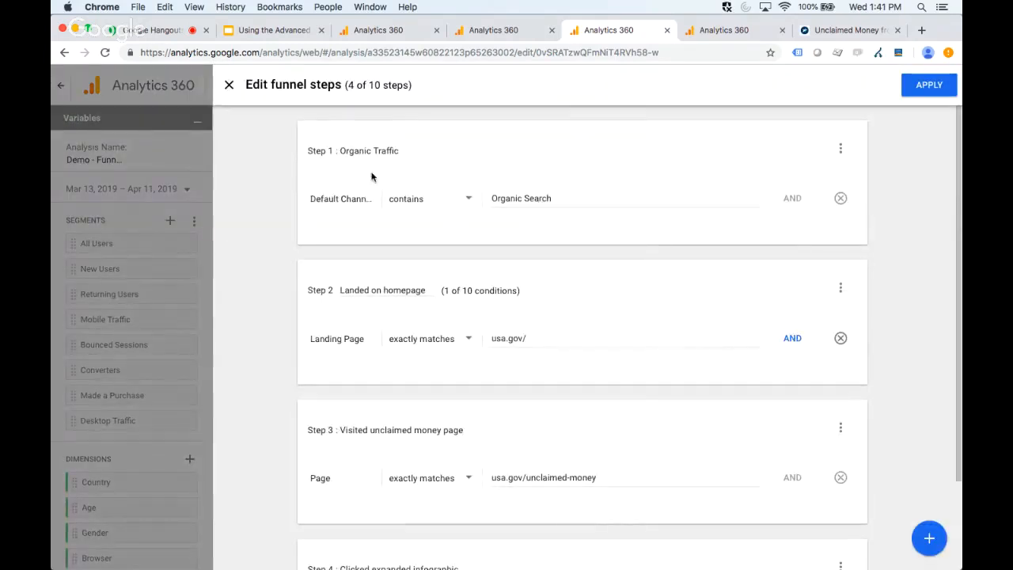
click(838, 150)
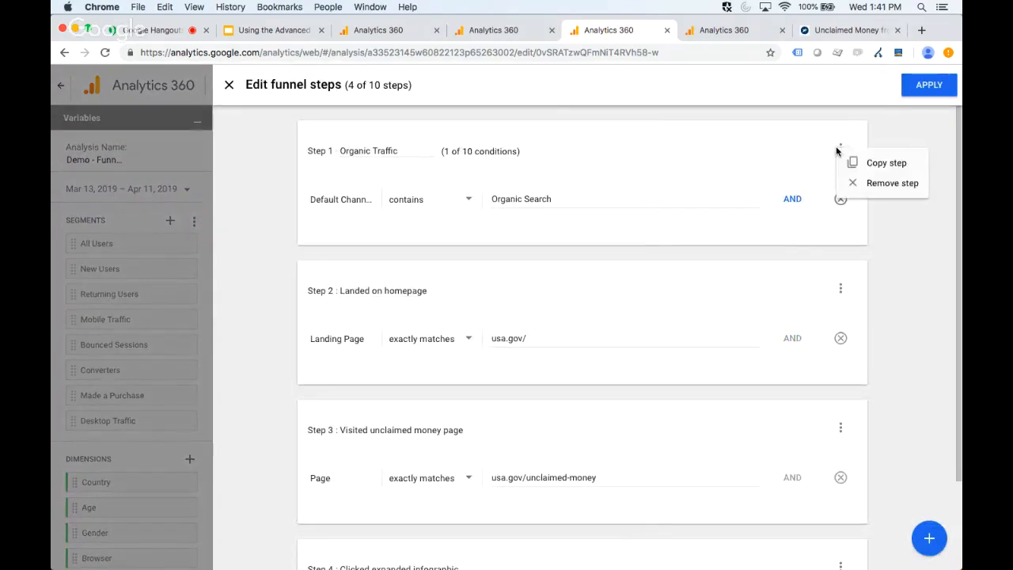
click(791, 154)
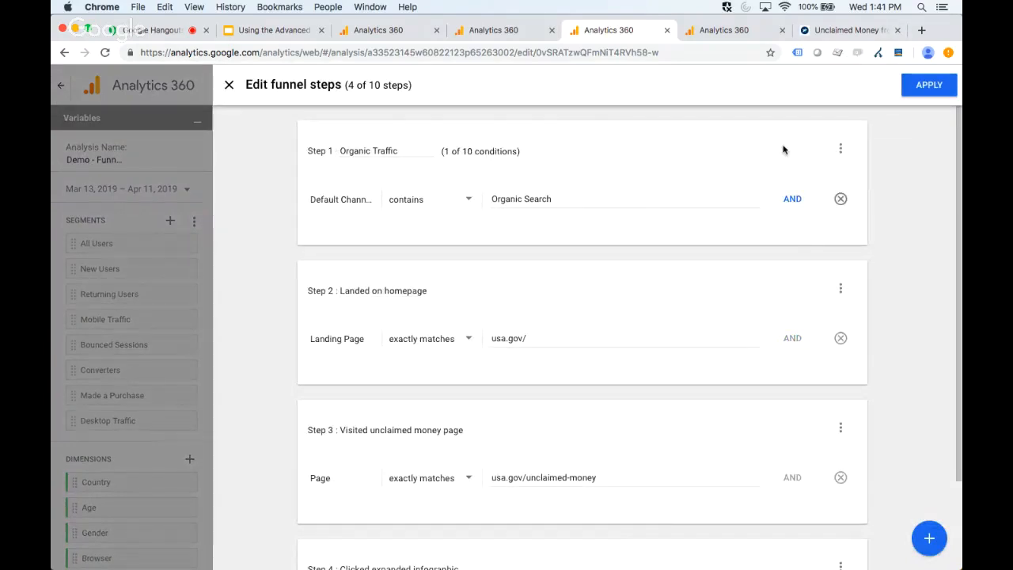
mouse_move(781, 150)
mouse_down()
mouse_move(785, 289)
mouse_move(789, 197)
mouse_move(802, 278)
mouse_move(782, 230)
mouse_move(779, 160)
mouse_up()
scroll(874, 266, down, 3)
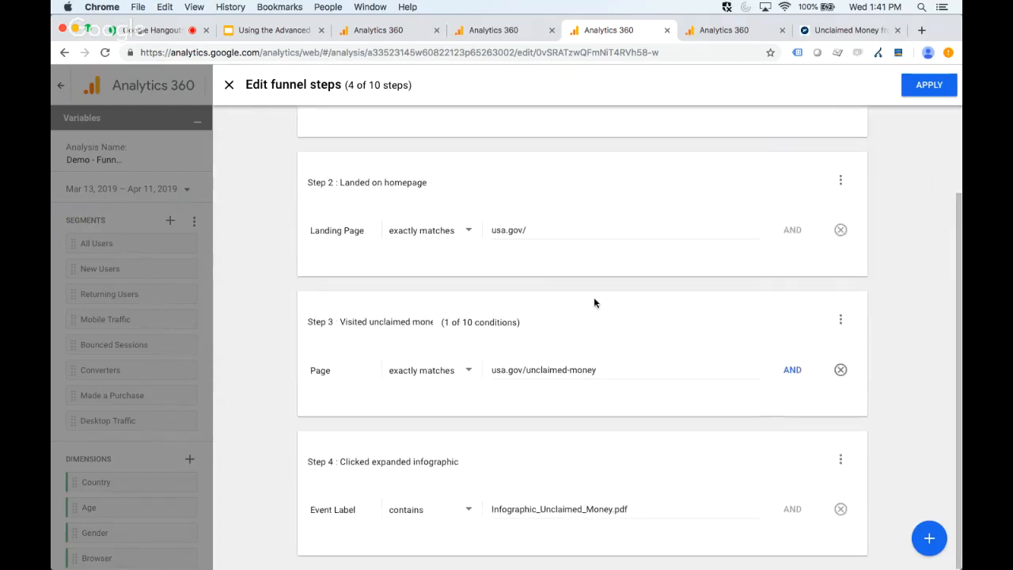
scroll(428, 432, up, 3)
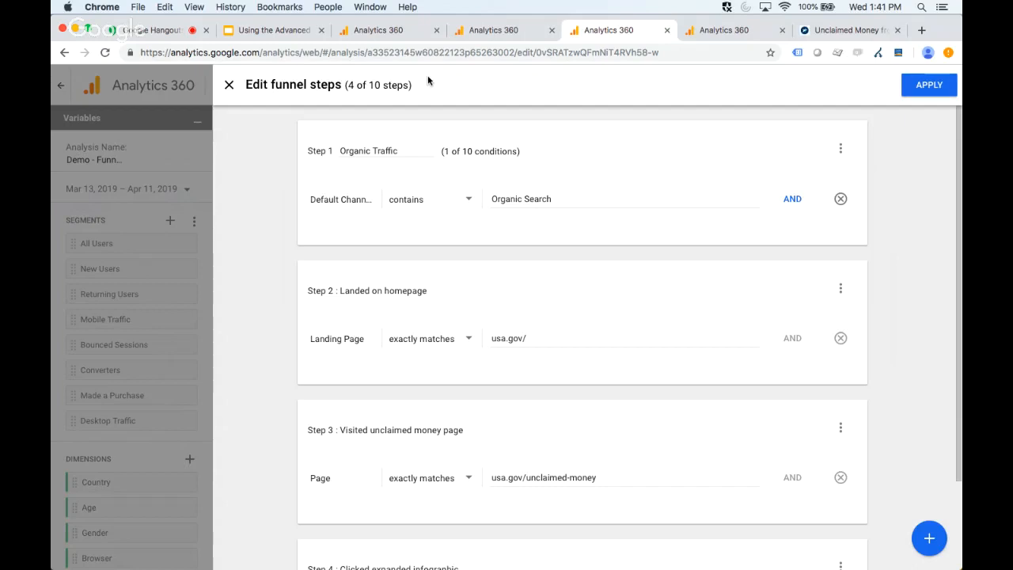
click(228, 85)
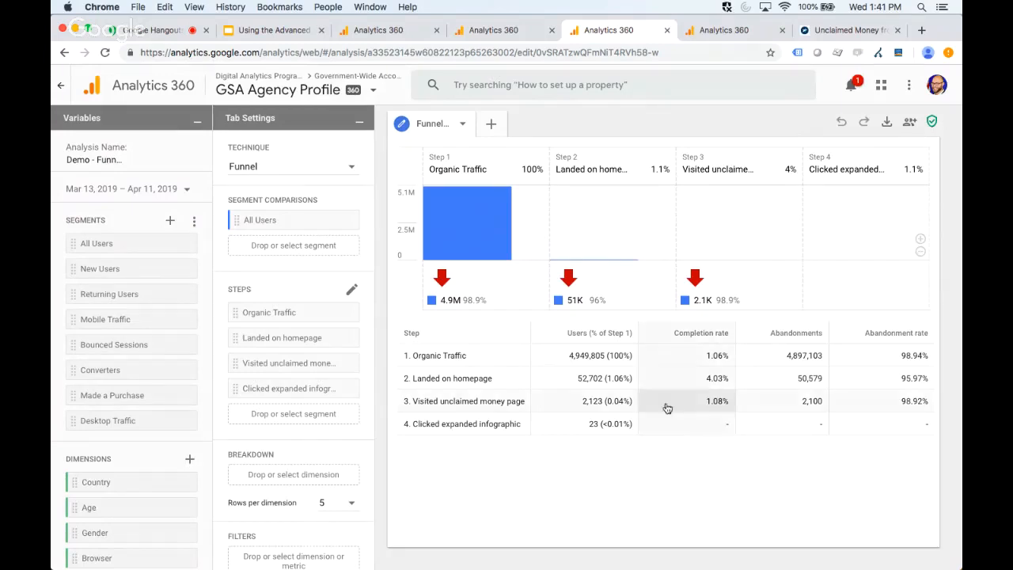
- Return to the Funnel Reports Observations slide and reveal the point about numbers slightly varying in comparison
click(236, 33)
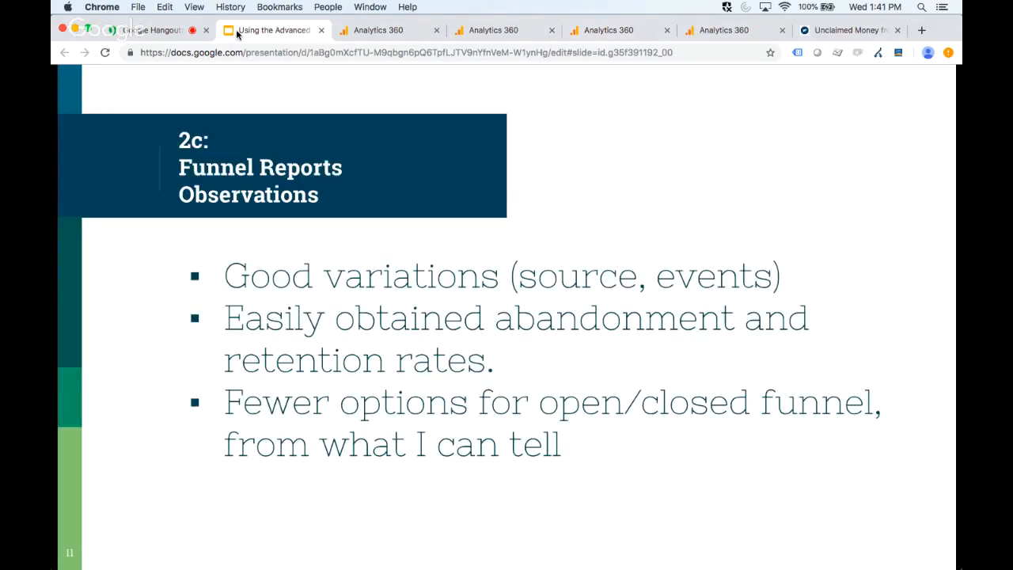
key(Right)
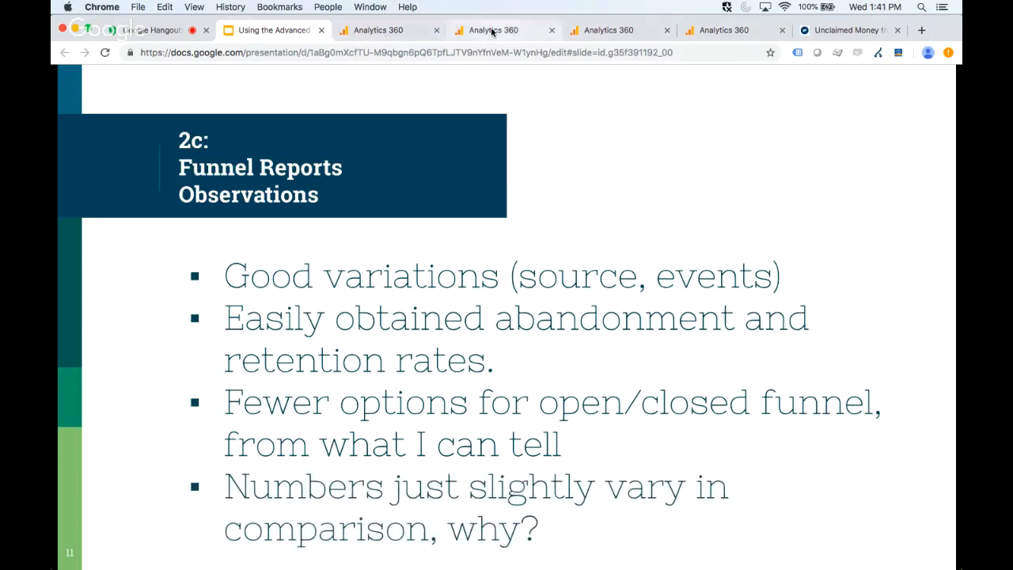
- Edit the Demo - Funnel custom report so different stages can occur in different sessions, make it a closed funnel, and save it
click(603, 30)
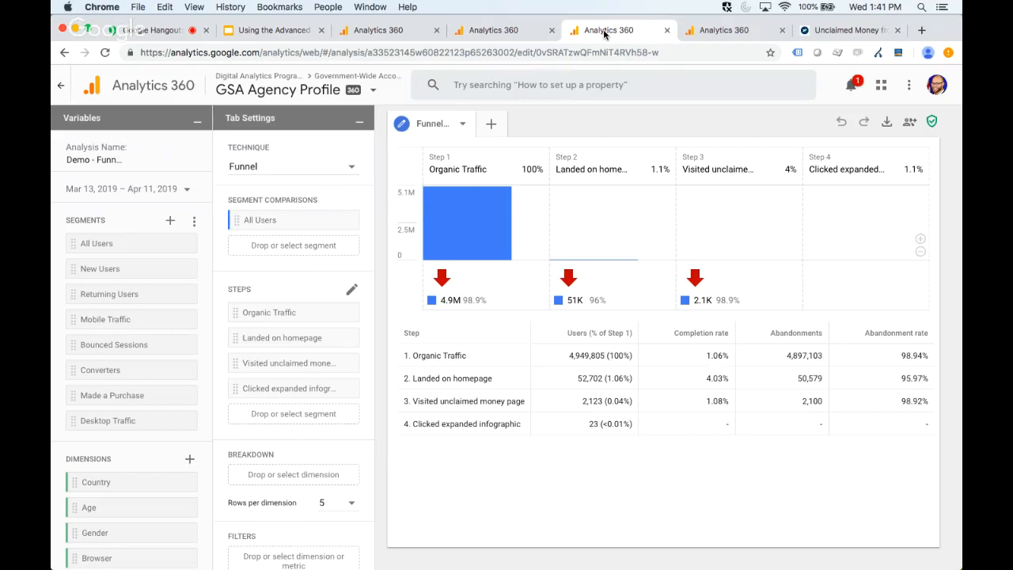
click(707, 32)
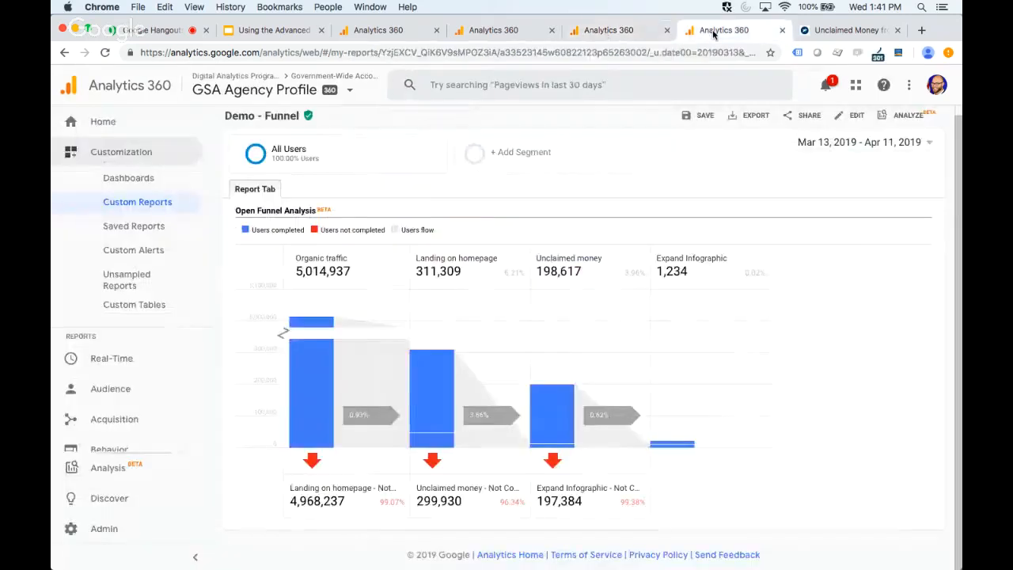
click(862, 116)
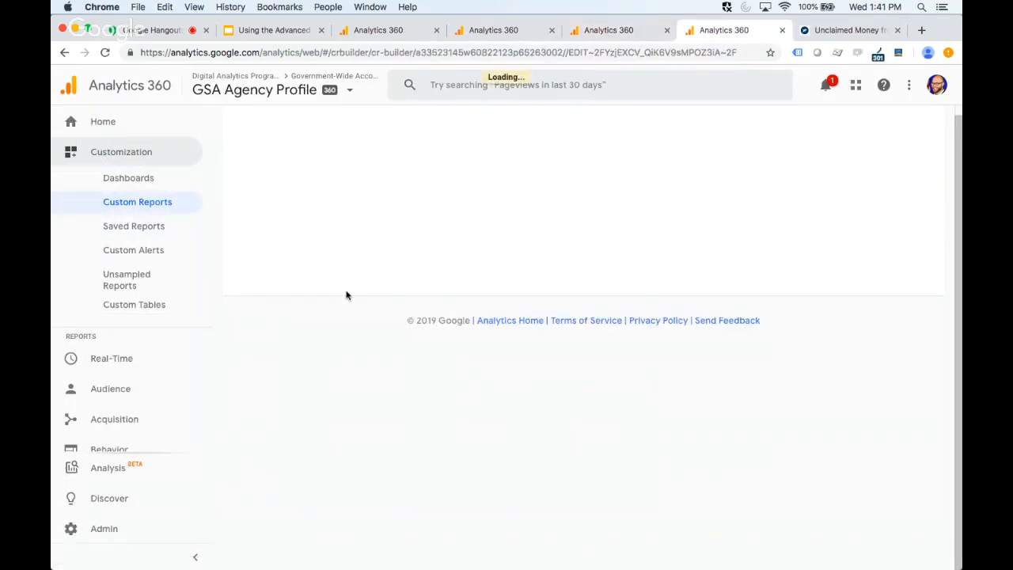
click(338, 275)
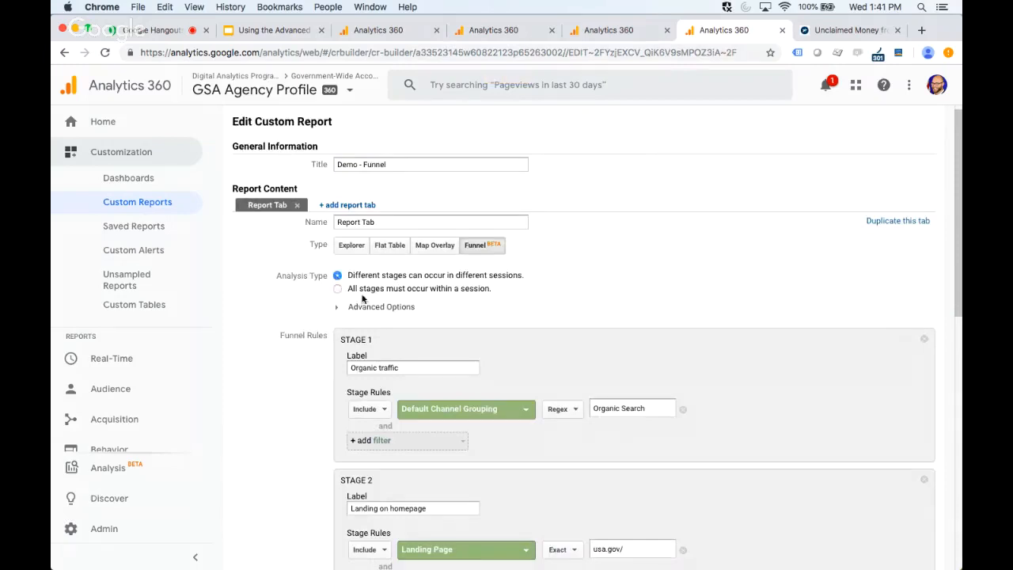
click(347, 308)
scroll(348, 317, down, 10)
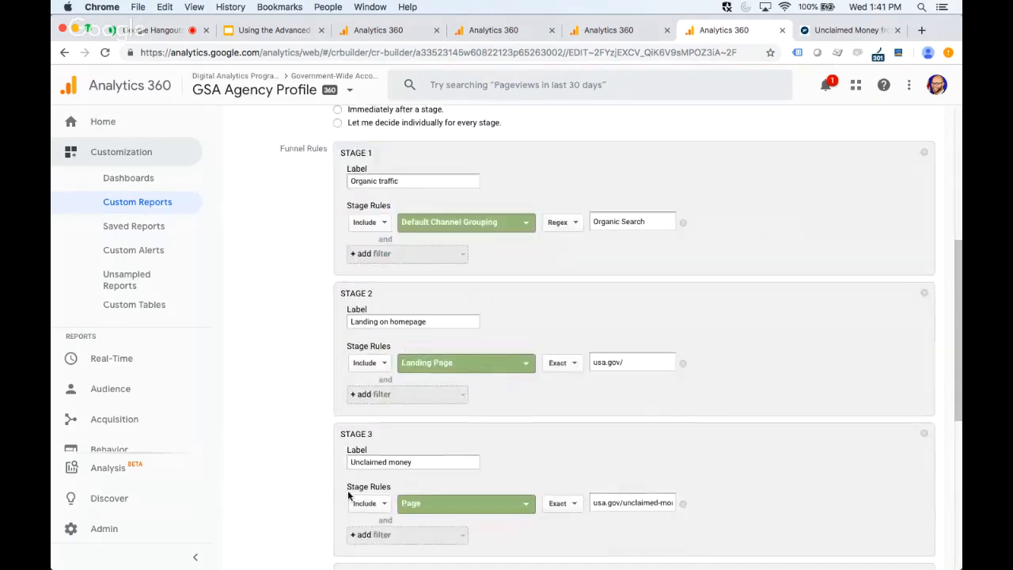
scroll(348, 482, down, 5)
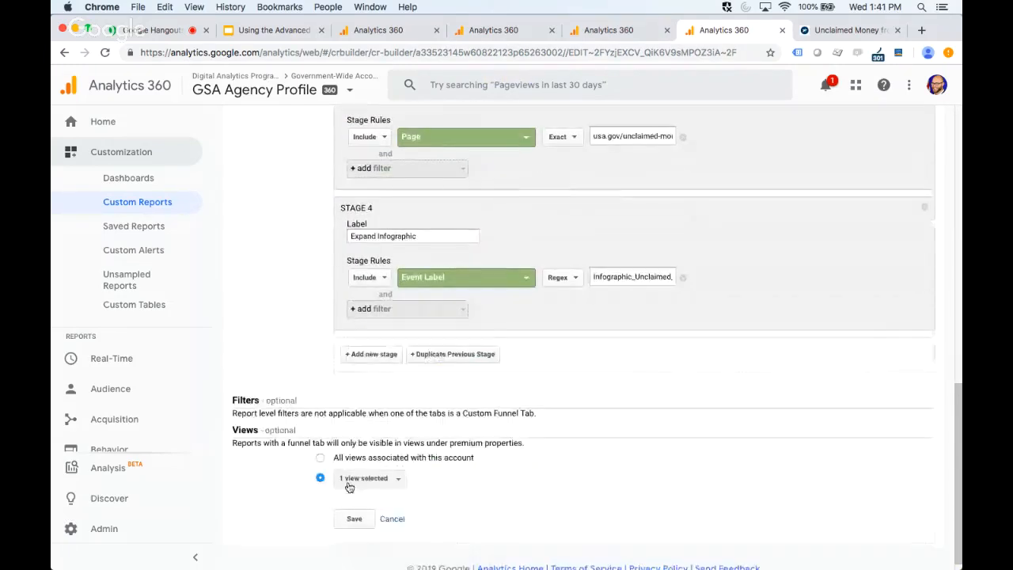
click(353, 521)
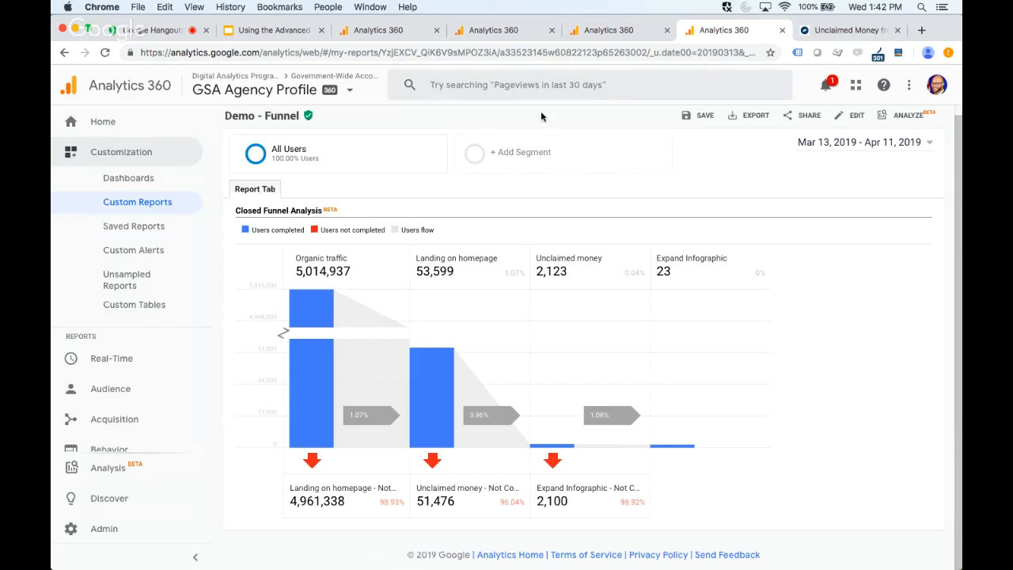
- Compare the user counts at each stage between the Funnel analysis and the Demo - Funnel closed funnel report
click(610, 32)
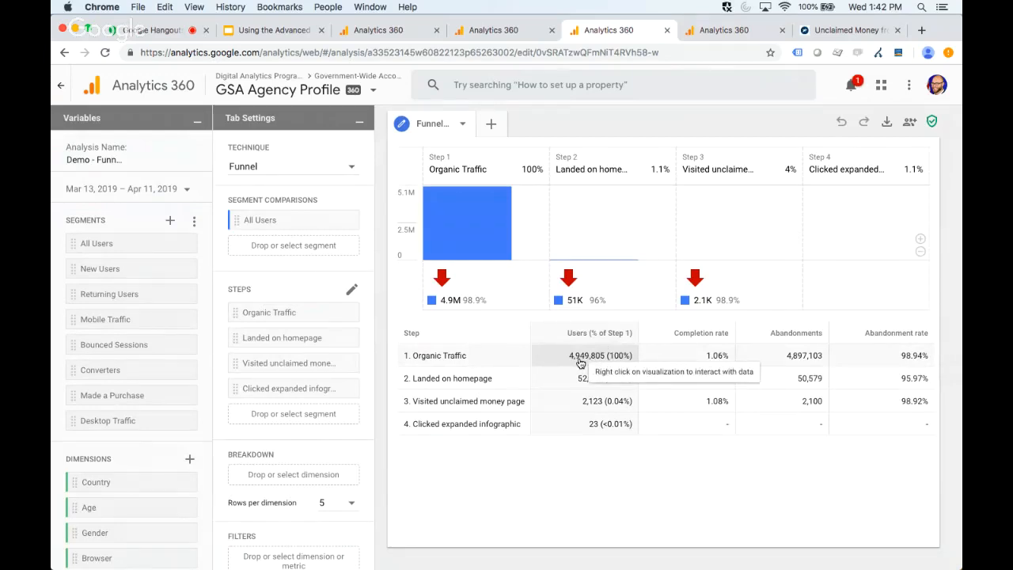
click(721, 30)
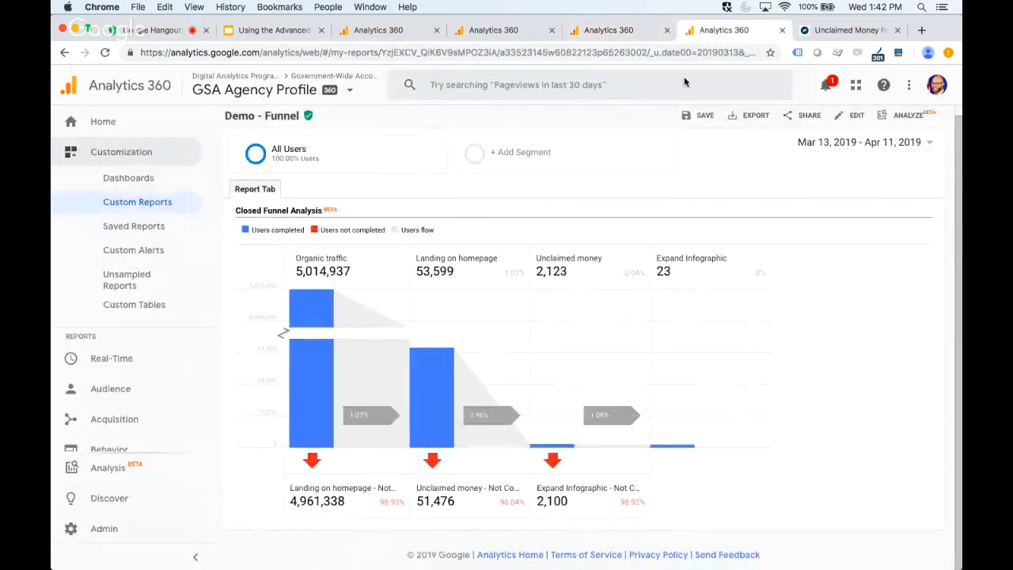
click(622, 30)
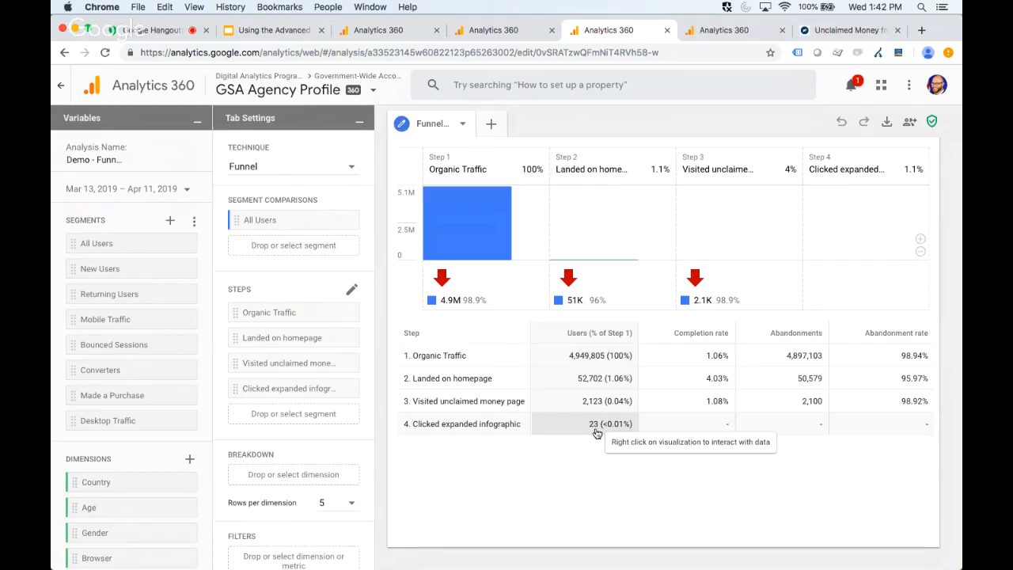
click(714, 30)
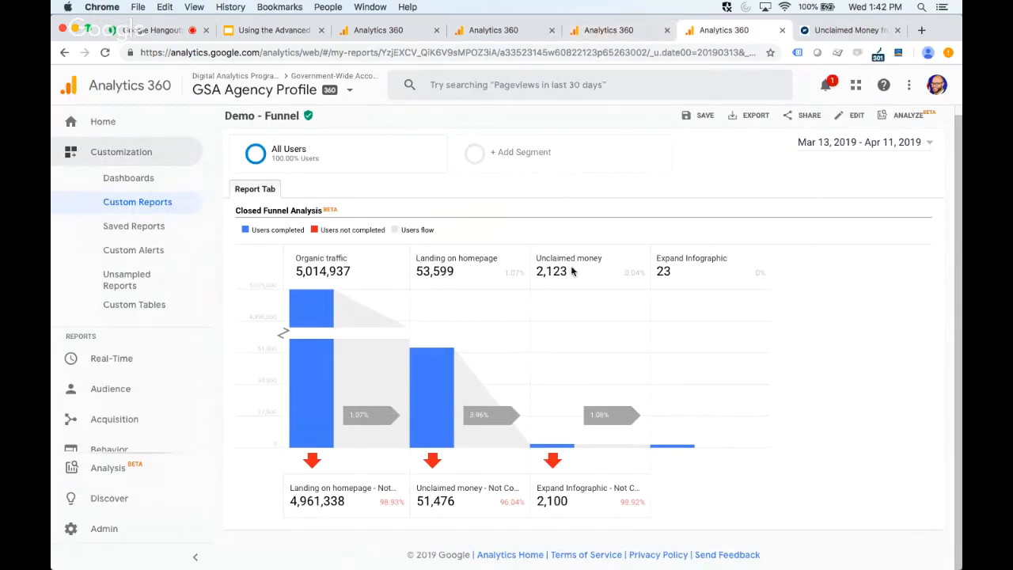
- Check the data sampling status of both the Funnel analysis and the Demo - Funnel report, and compare their results again
click(603, 35)
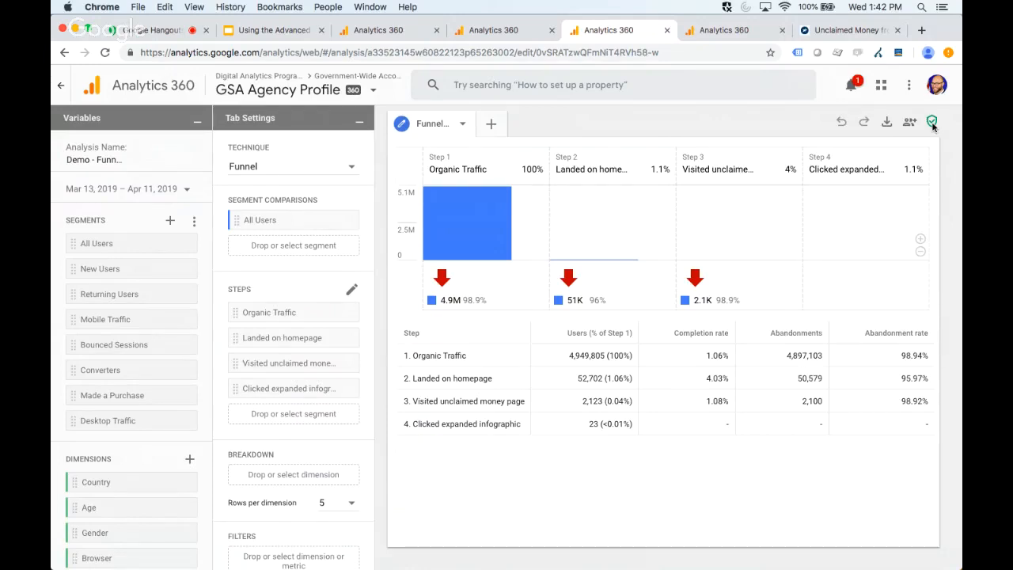
mouse_move(933, 126)
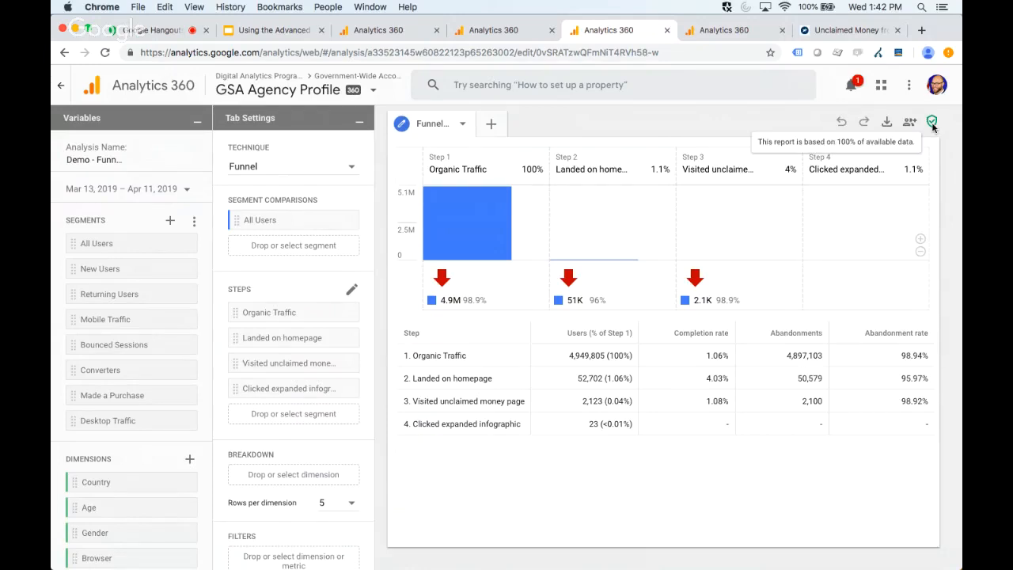
click(713, 30)
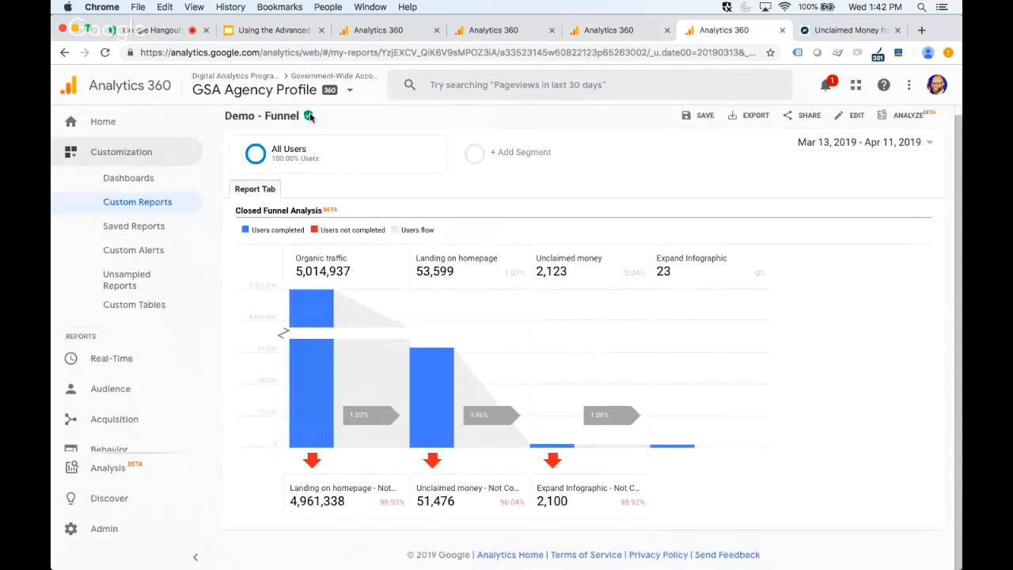
mouse_move(310, 116)
click(600, 33)
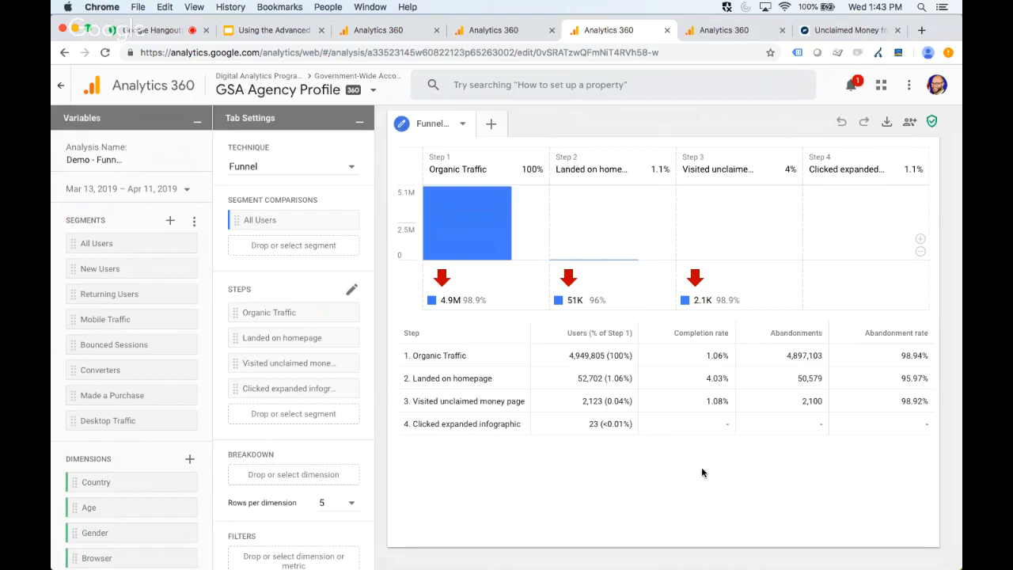
click(713, 35)
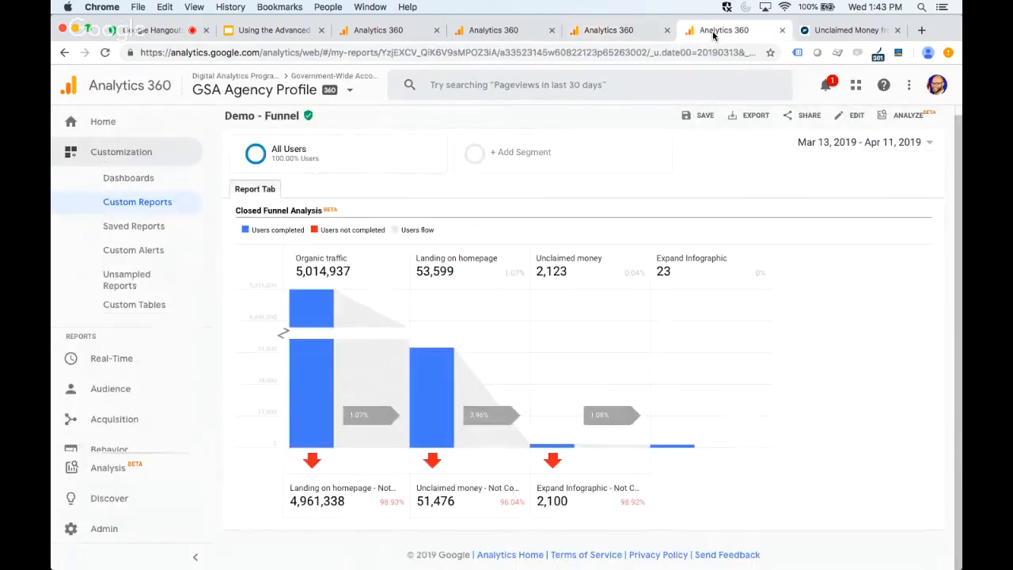
click(617, 31)
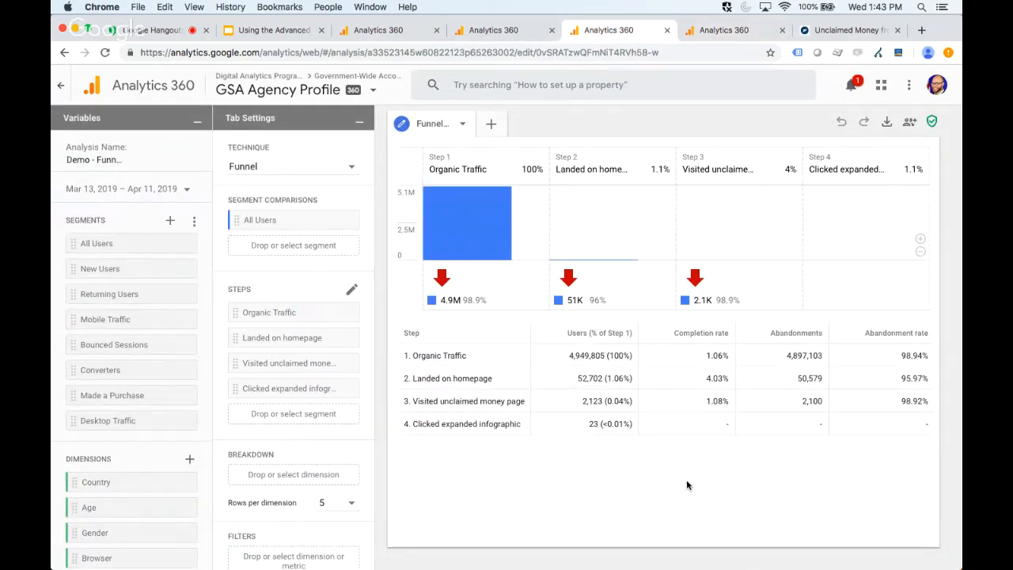
- Go back to the presentation and advance past the Pros and Cons section title to the detailed Pros and Cons slide
click(265, 33)
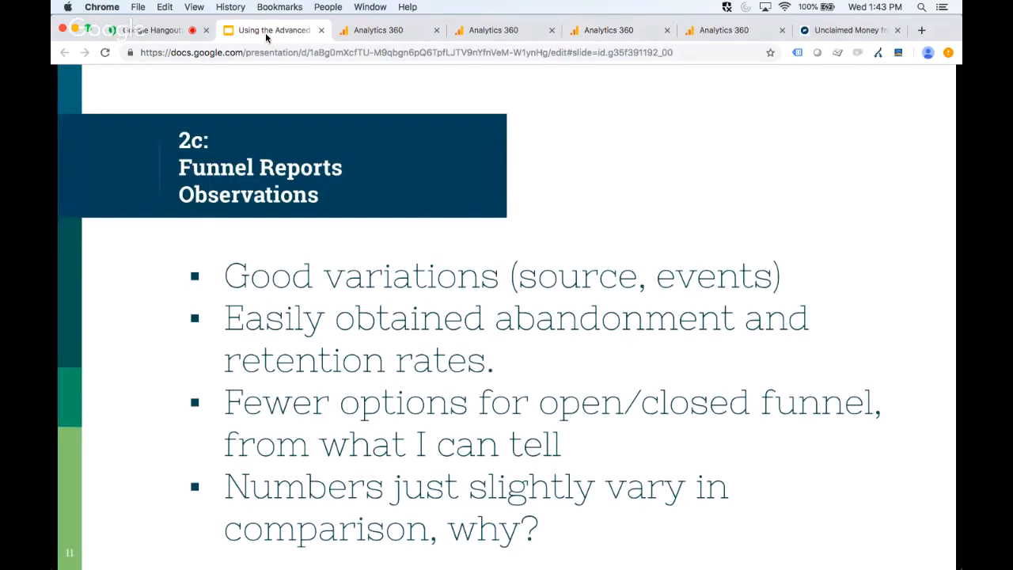
key(Right)
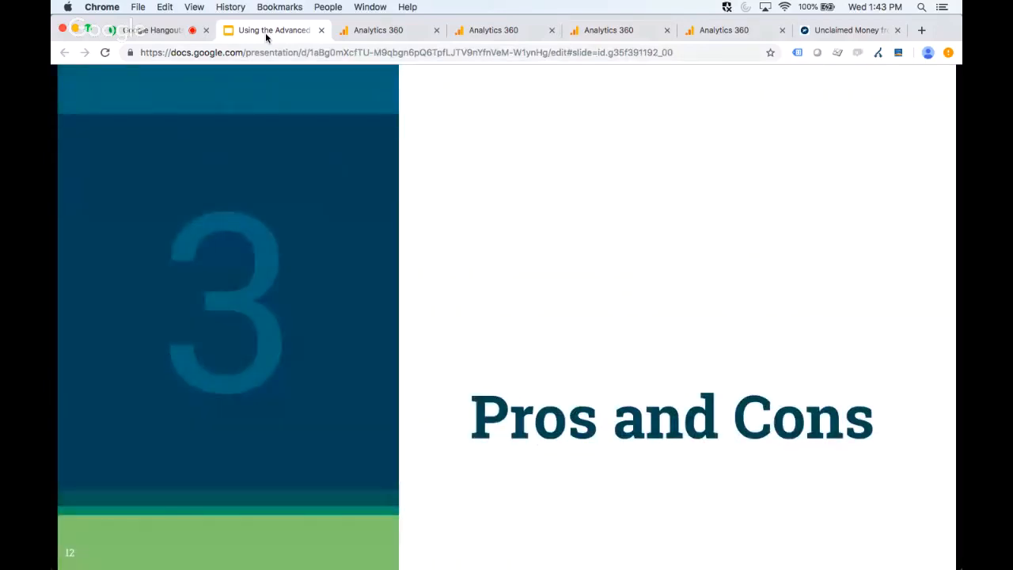
key(Right)
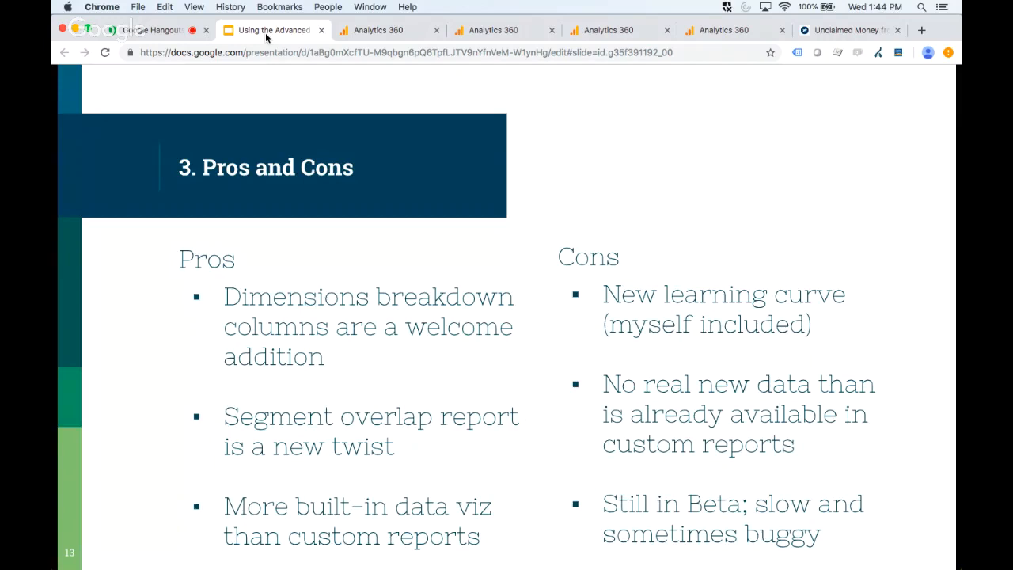
- Export the Demo - Segment Overlap analysis to Google Sheets and always allow pop-ups and redirects from analytics.google.com
click(372, 30)
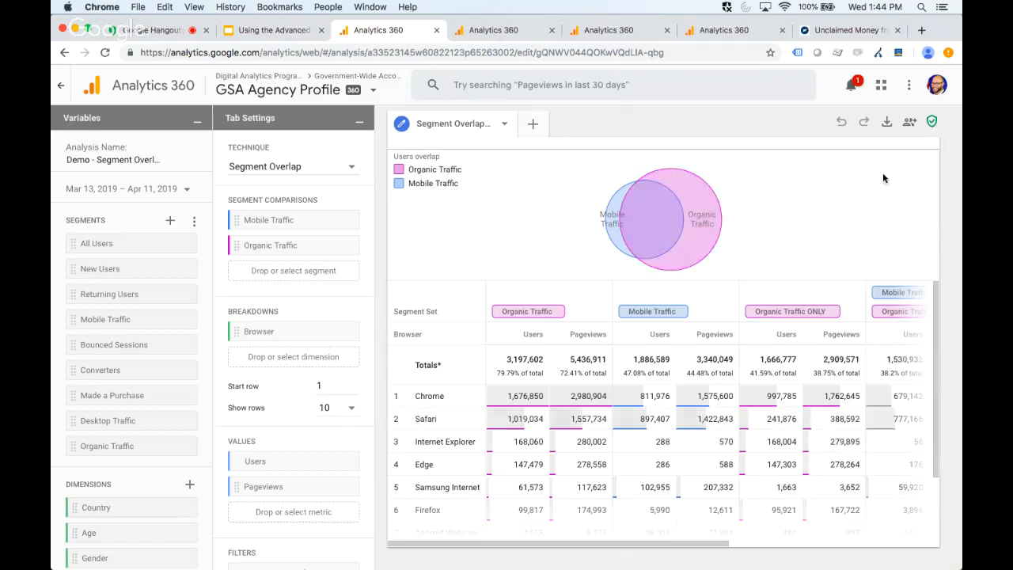
click(886, 123)
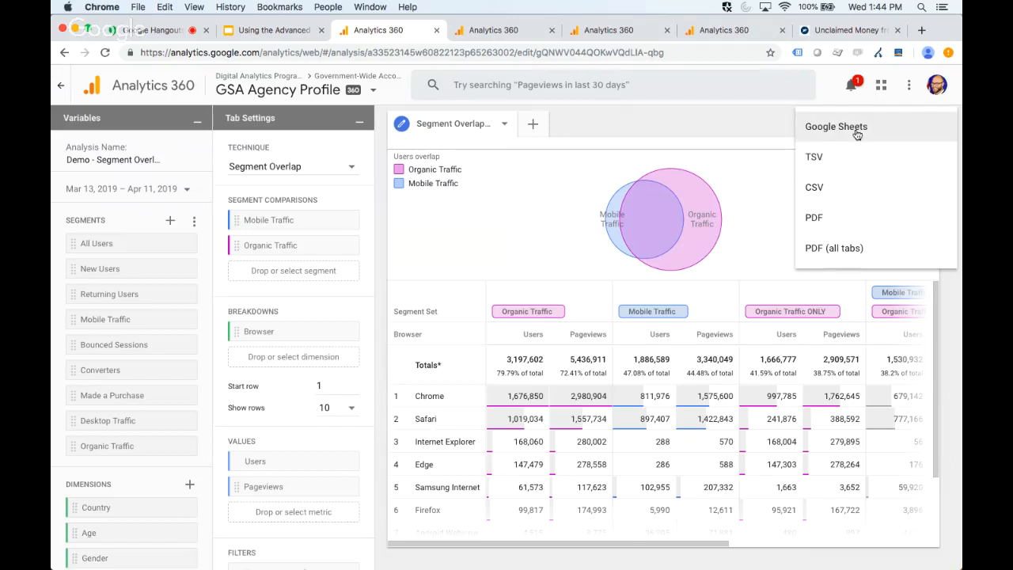
click(857, 134)
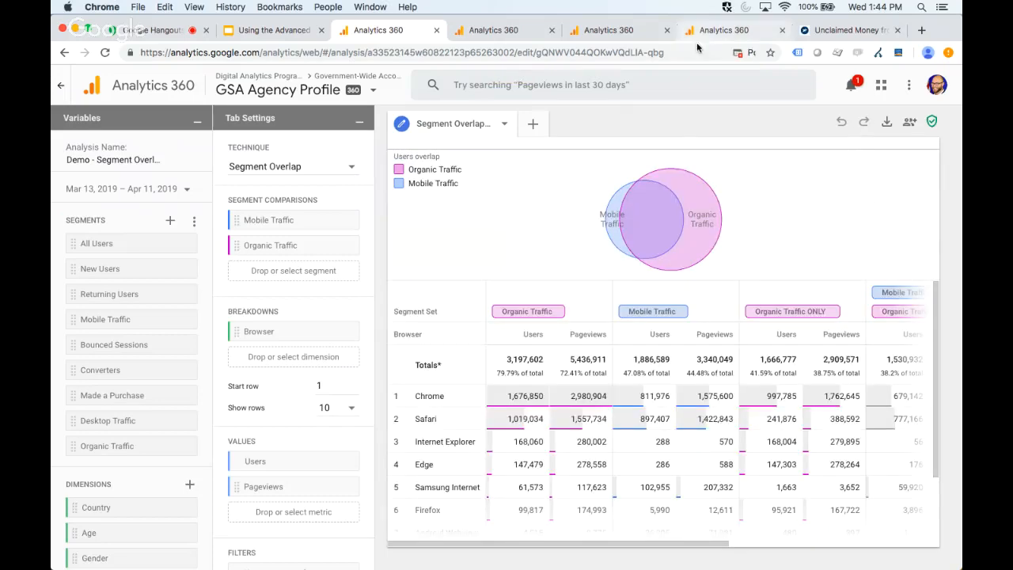
click(748, 53)
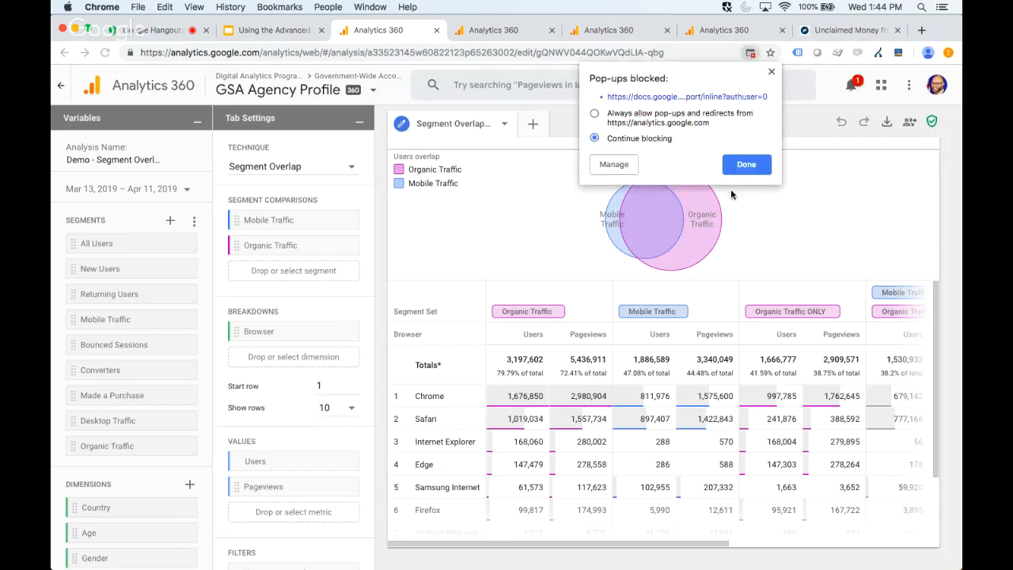
click(595, 116)
click(749, 166)
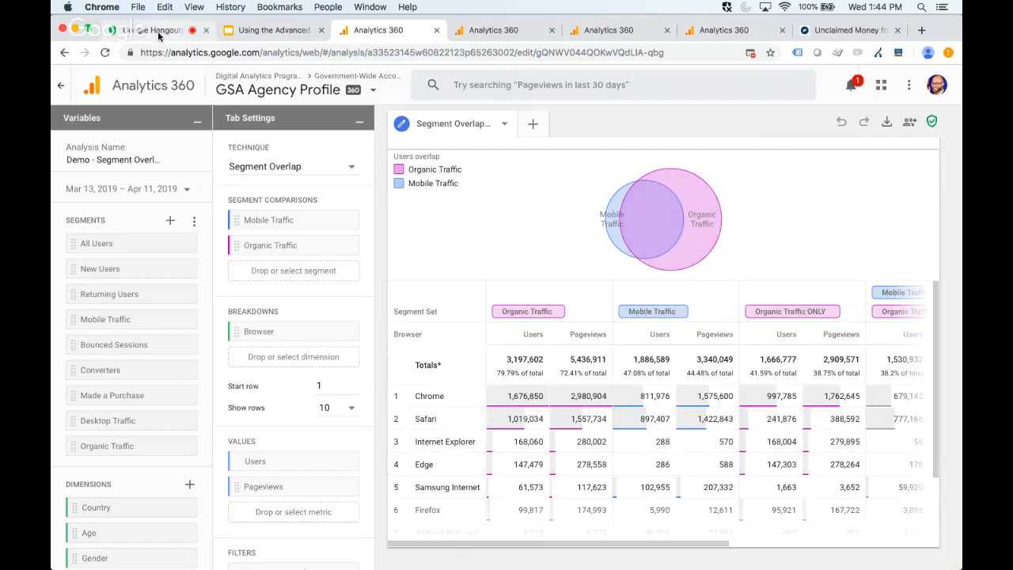
- Review the Pros and Cons slide and return to the Segment Overlap analysis
click(251, 31)
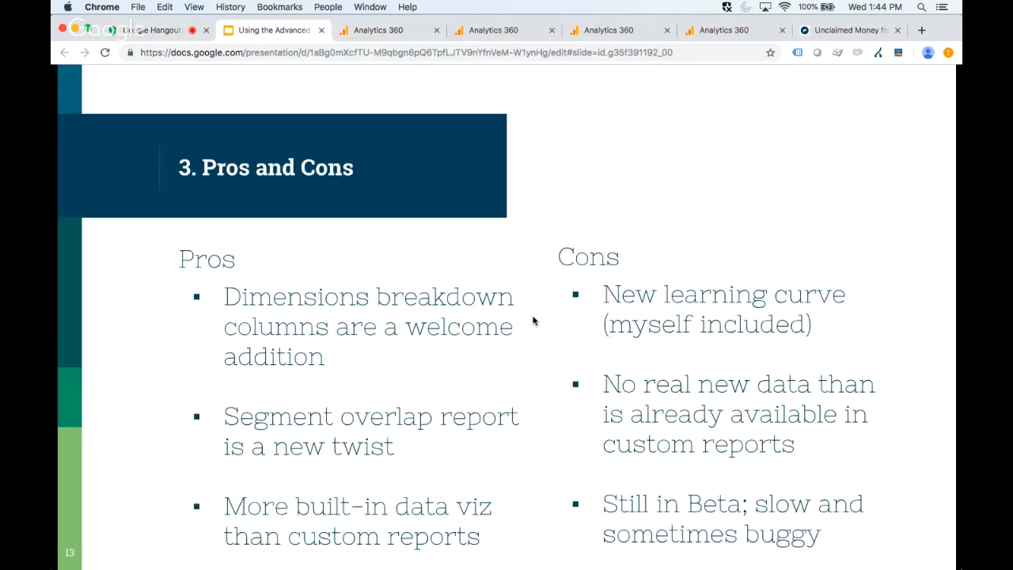
click(369, 32)
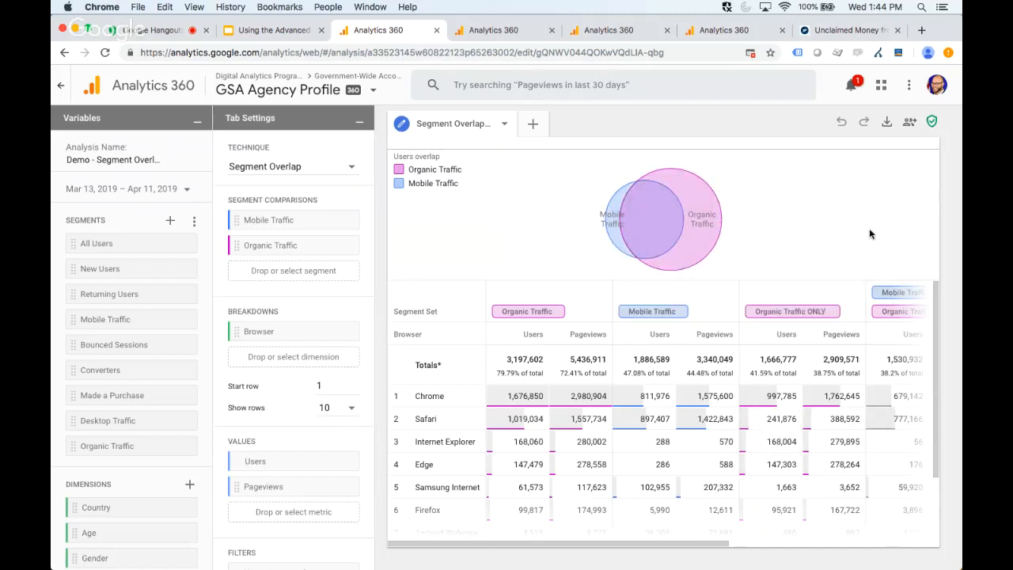
- Review the Segment Overlap analysis's segment comparisons, breakdowns, values and filters alongside the Pros and Cons slide
scroll(290, 352, down, 2)
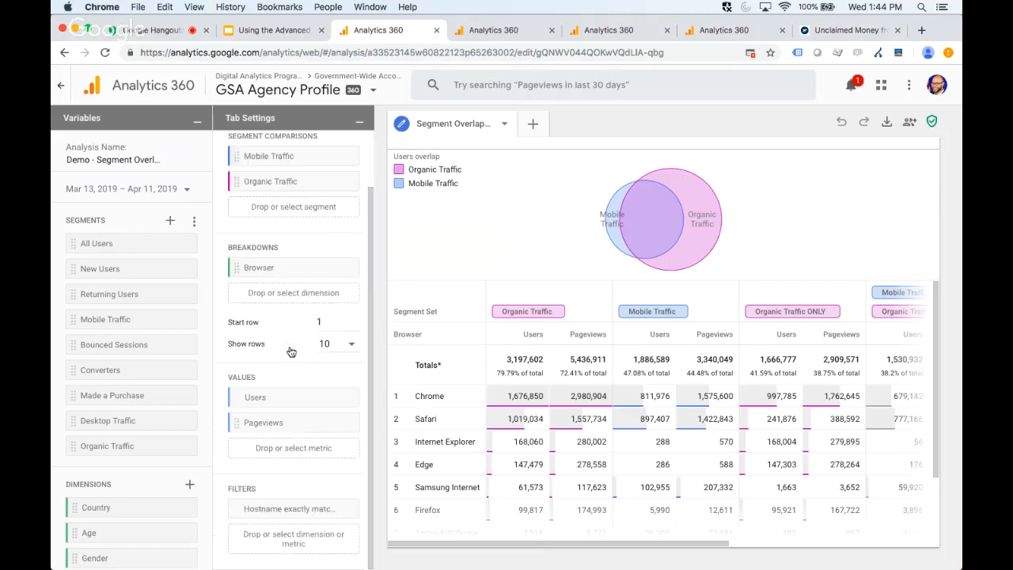
click(252, 35)
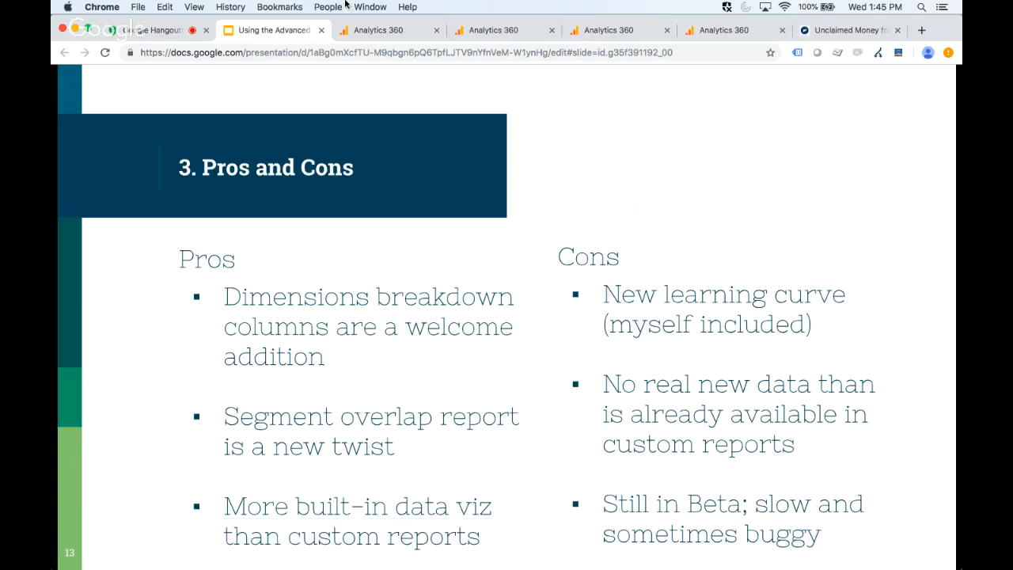
click(364, 32)
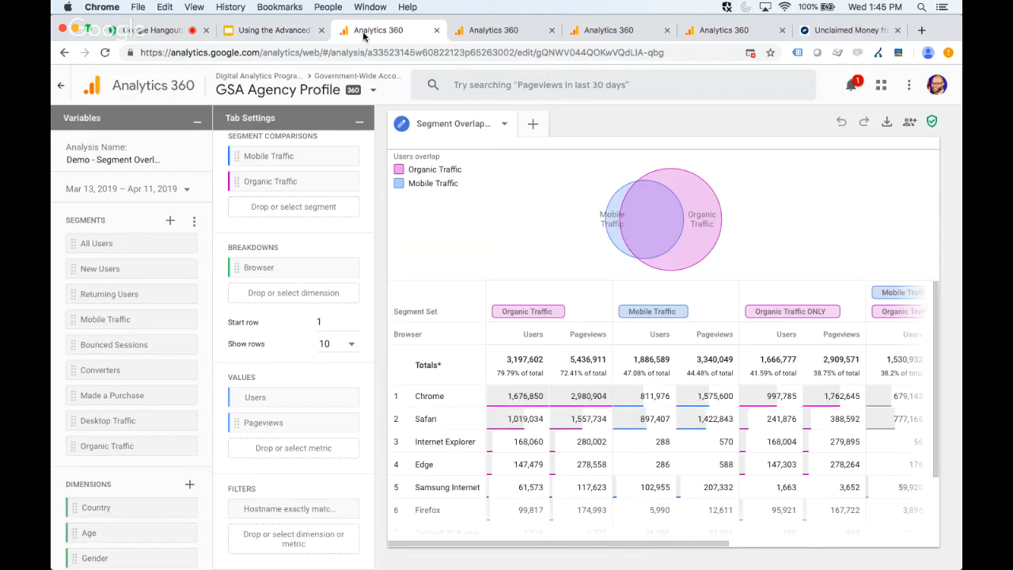
scroll(292, 238, up, 2)
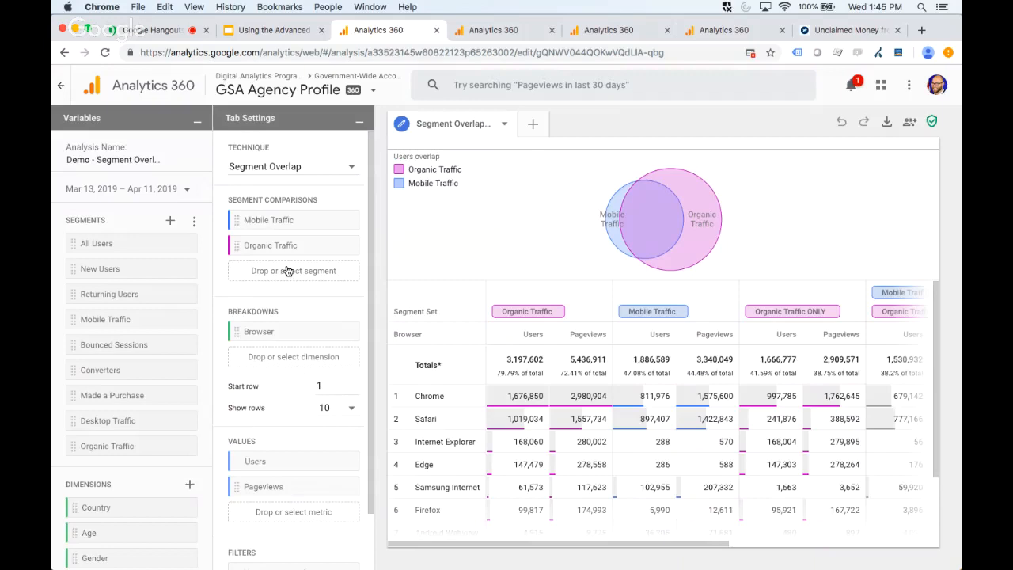
scroll(285, 301, down, 2)
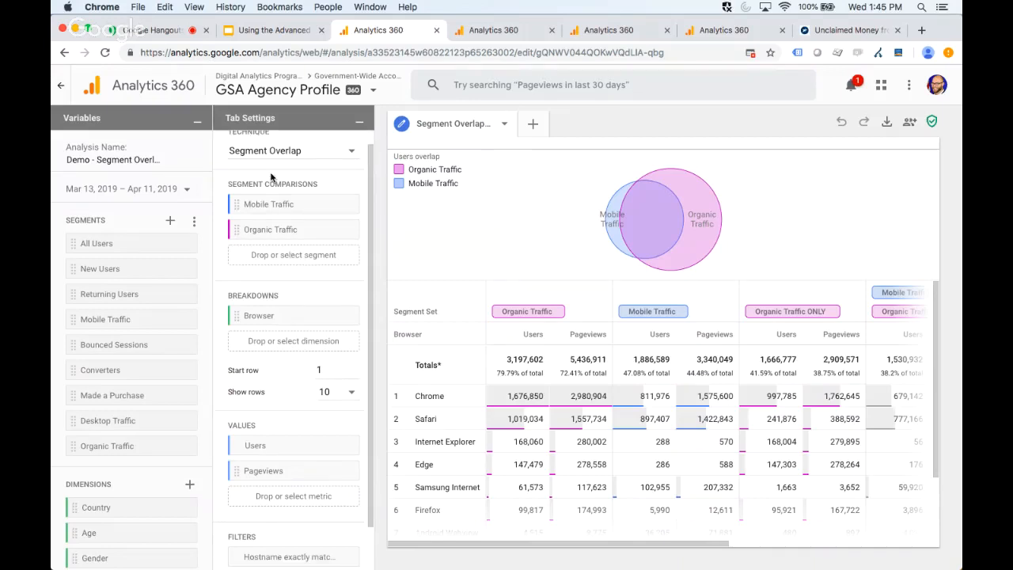
scroll(288, 342, up, 2)
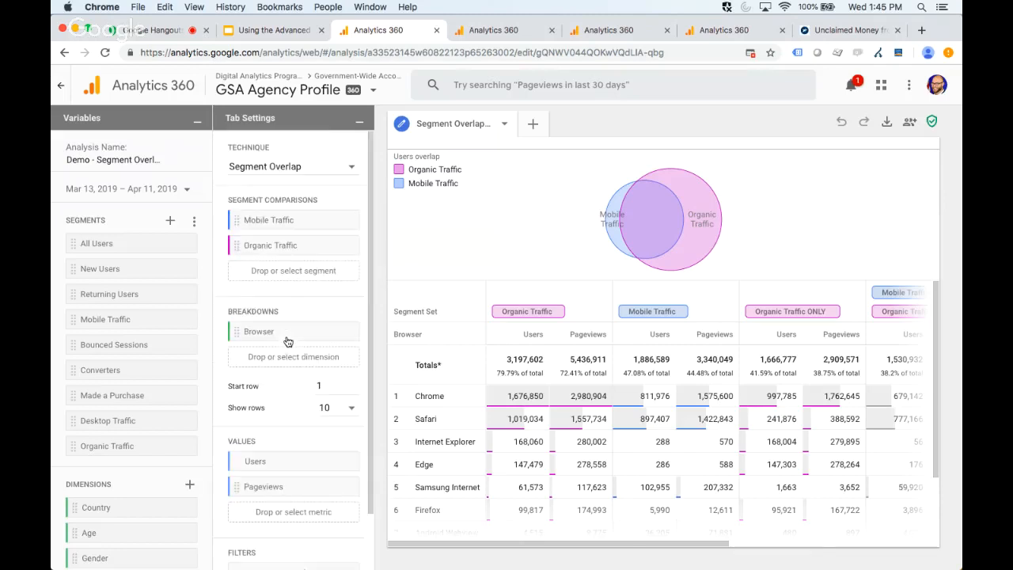
click(257, 34)
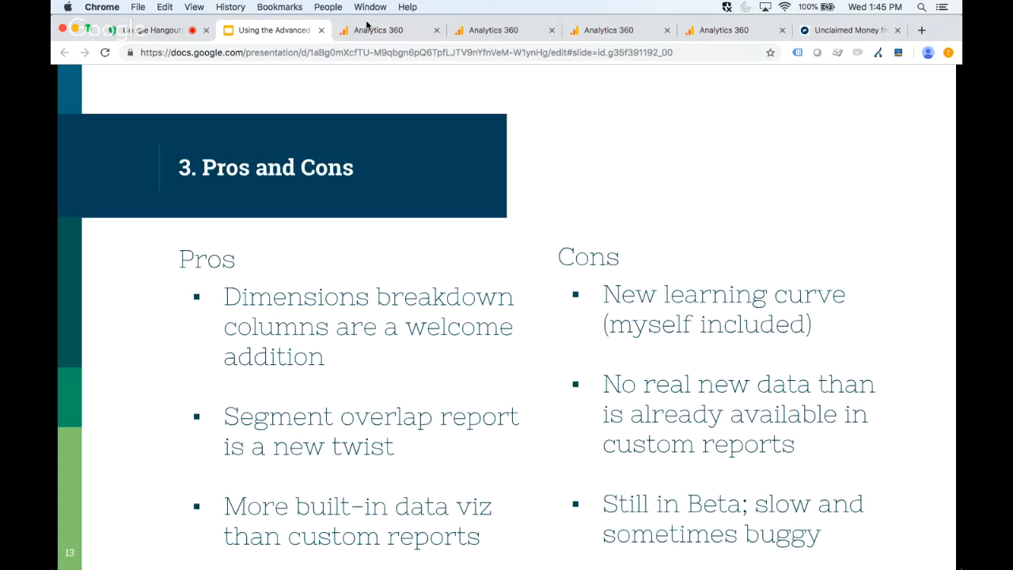
- Compare the Segment Overlap analysis's date range with the previous period, Feb 11 – Mar 12, 2019
click(503, 31)
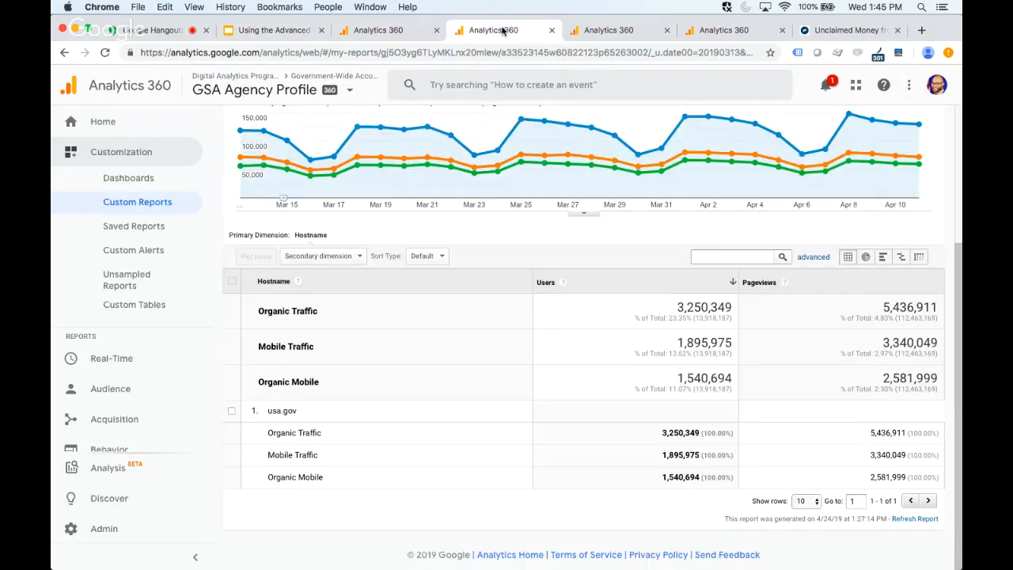
click(383, 33)
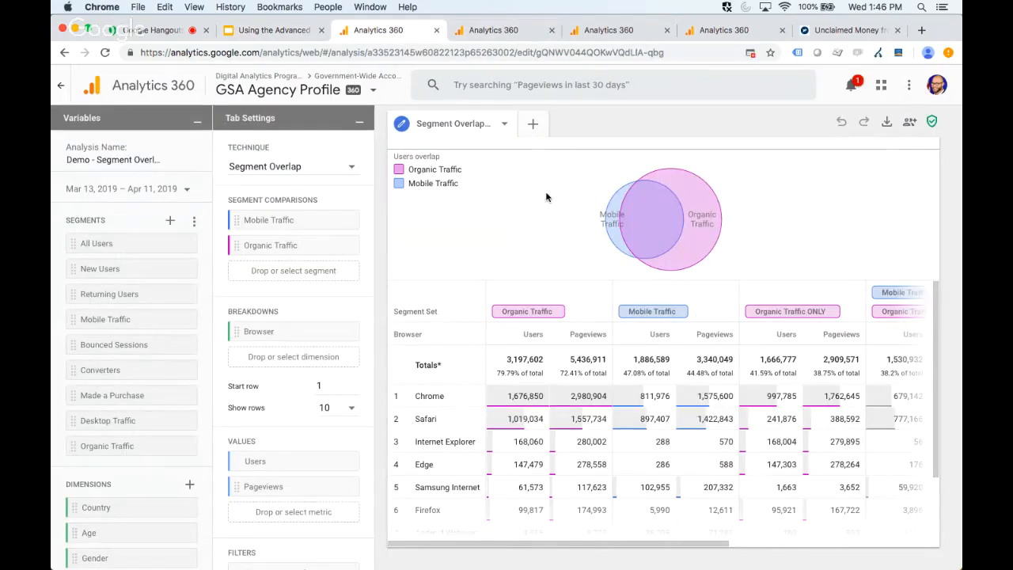
click(188, 193)
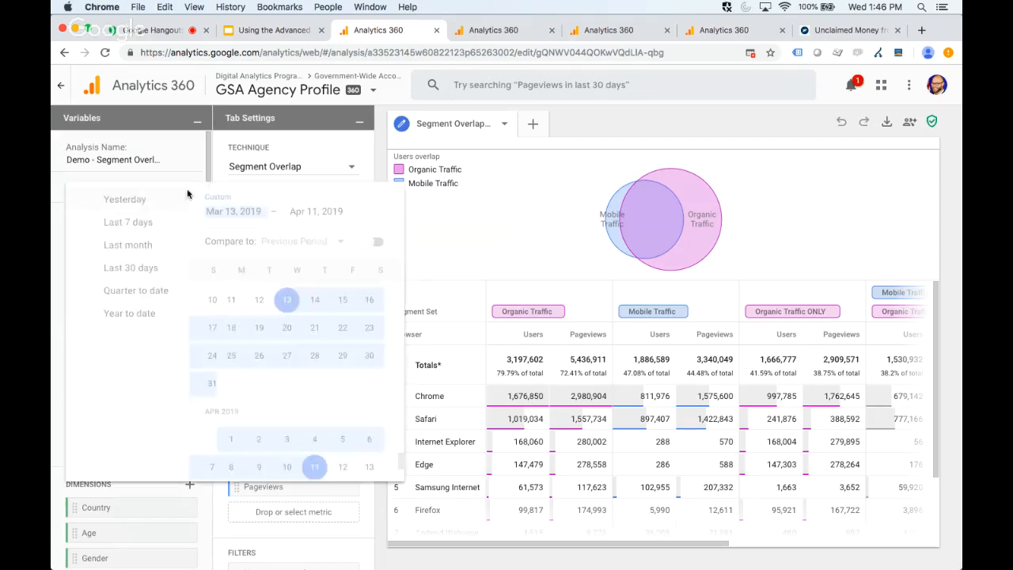
click(371, 243)
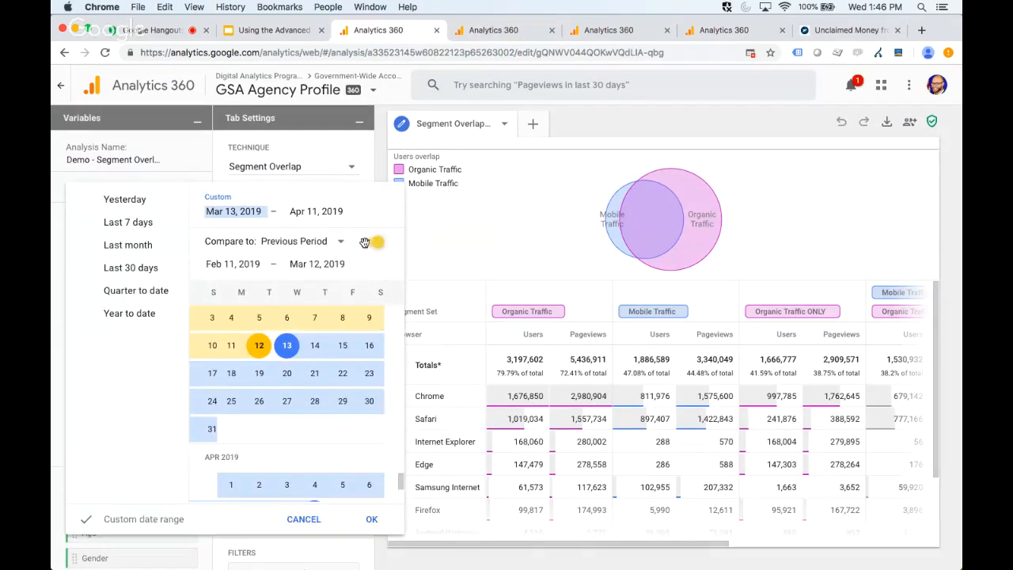
click(372, 518)
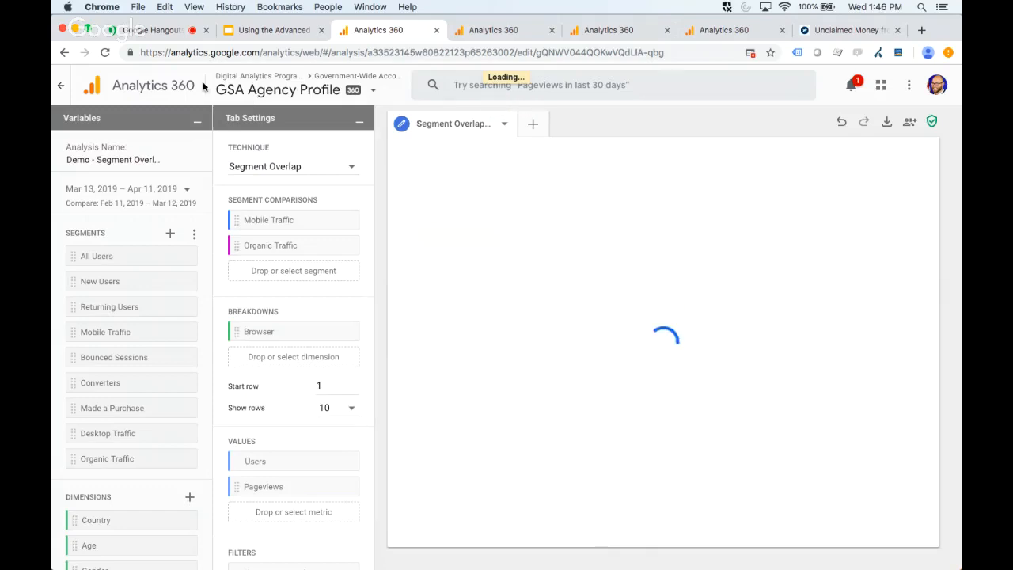
- Examine the Organic Mobile usa.gov custom report's segments and trend chart against the period comparison in the Segment Overlap analysis
click(265, 33)
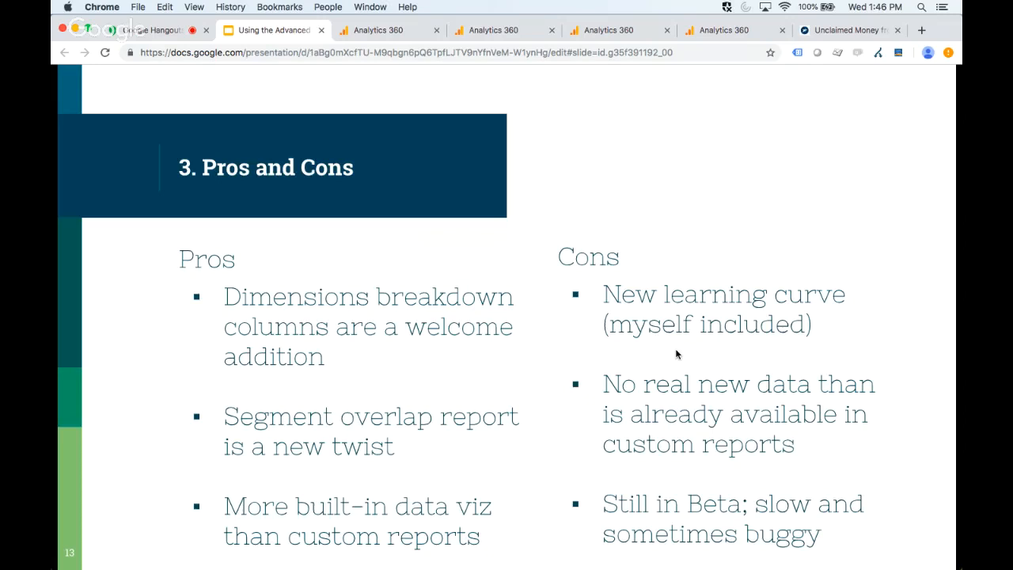
click(463, 35)
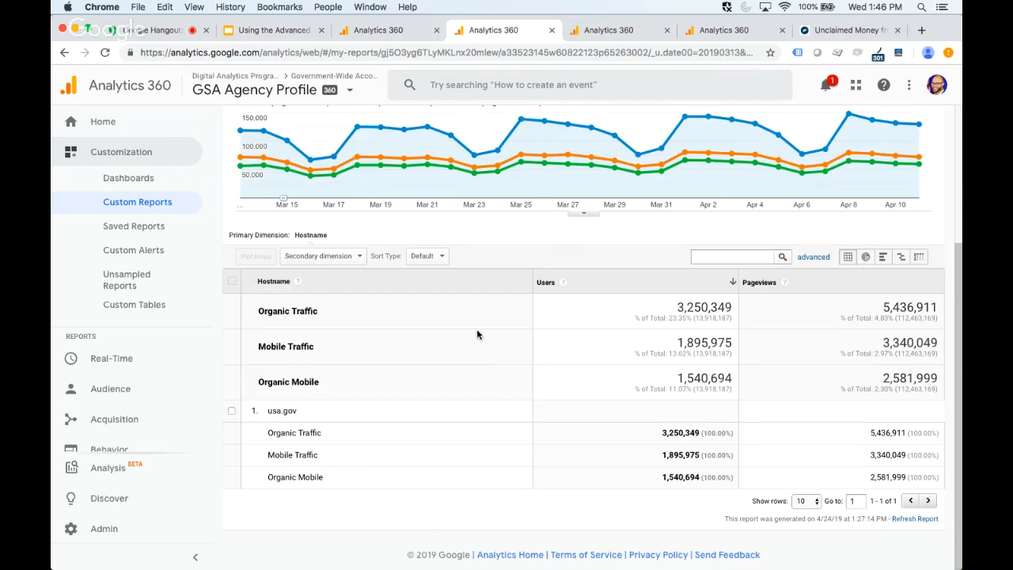
scroll(477, 333, up, 5)
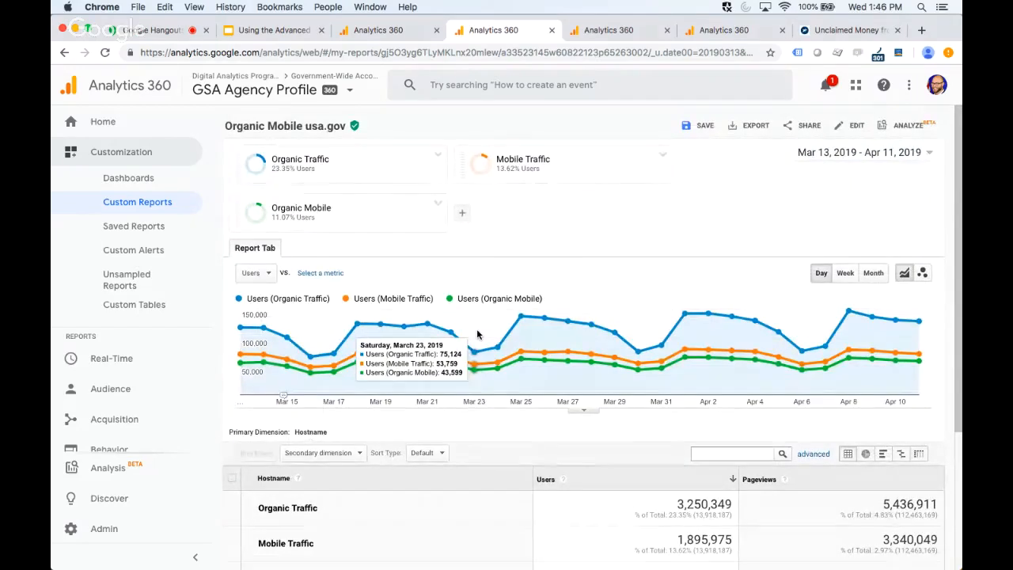
click(372, 30)
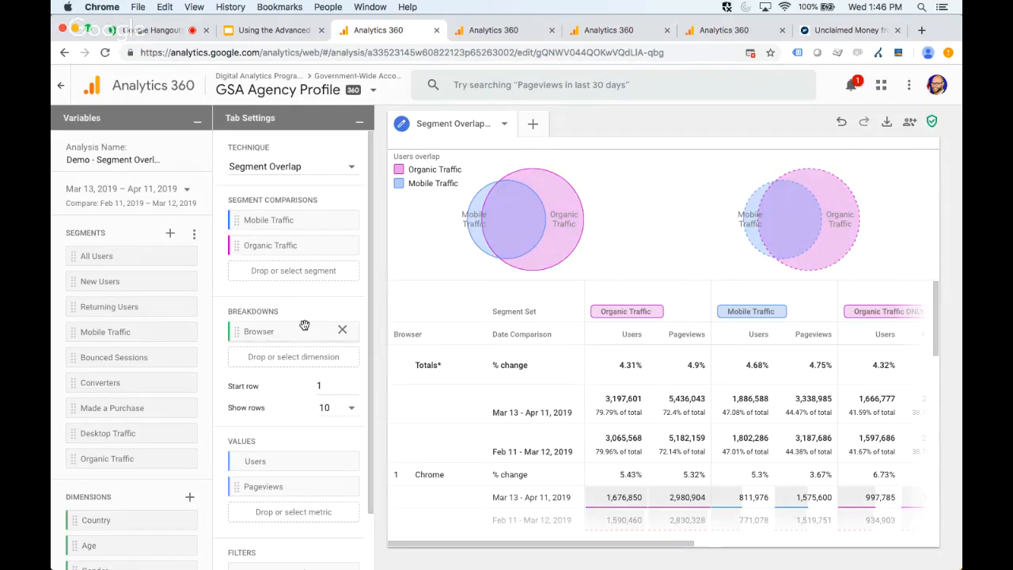
scroll(303, 325, down, 2)
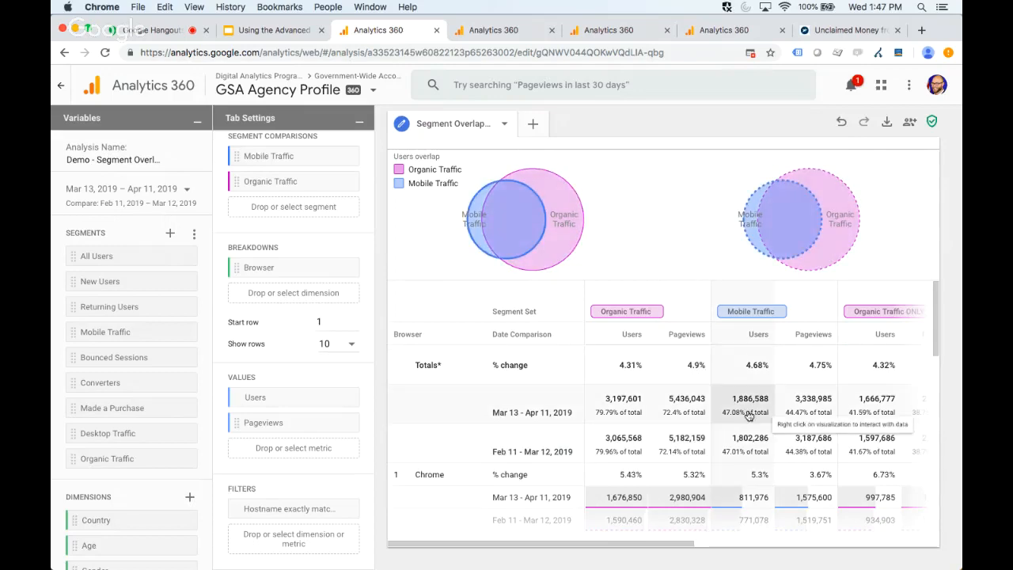
- Revisit the Pros and Cons slide and the Segment Overlap analysis, and advance the presentation to the Verdict slide
click(267, 30)
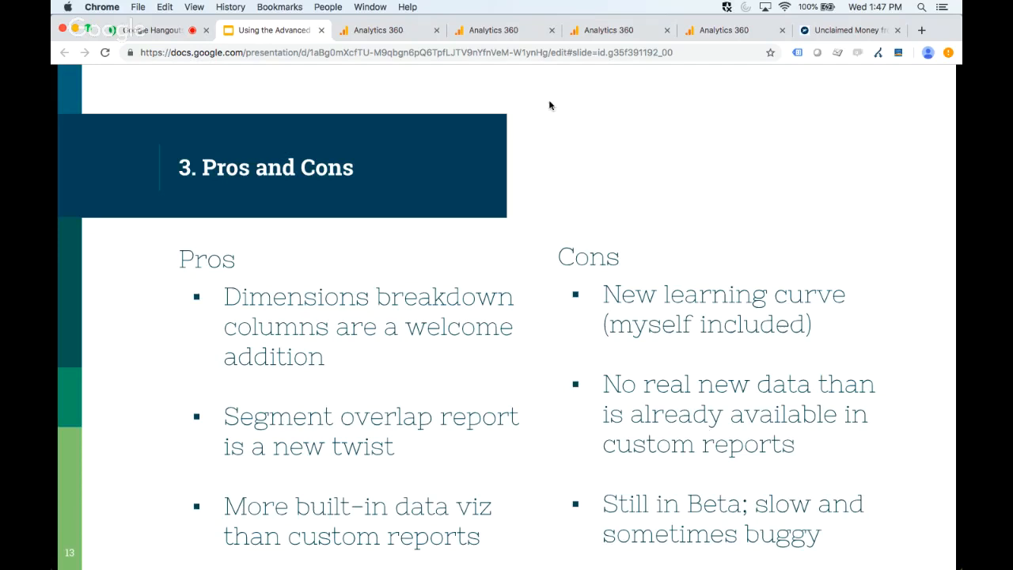
click(378, 30)
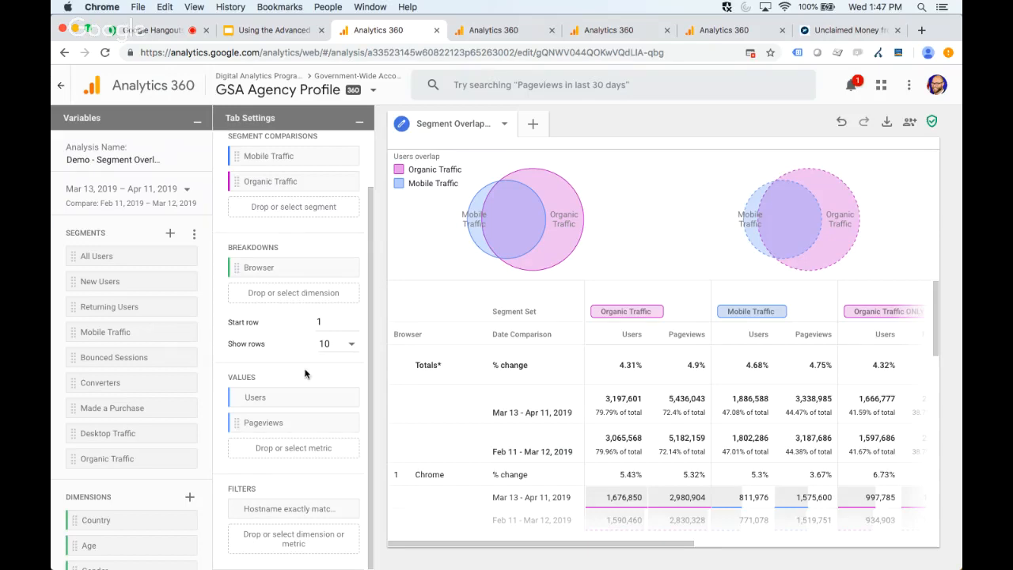
click(265, 33)
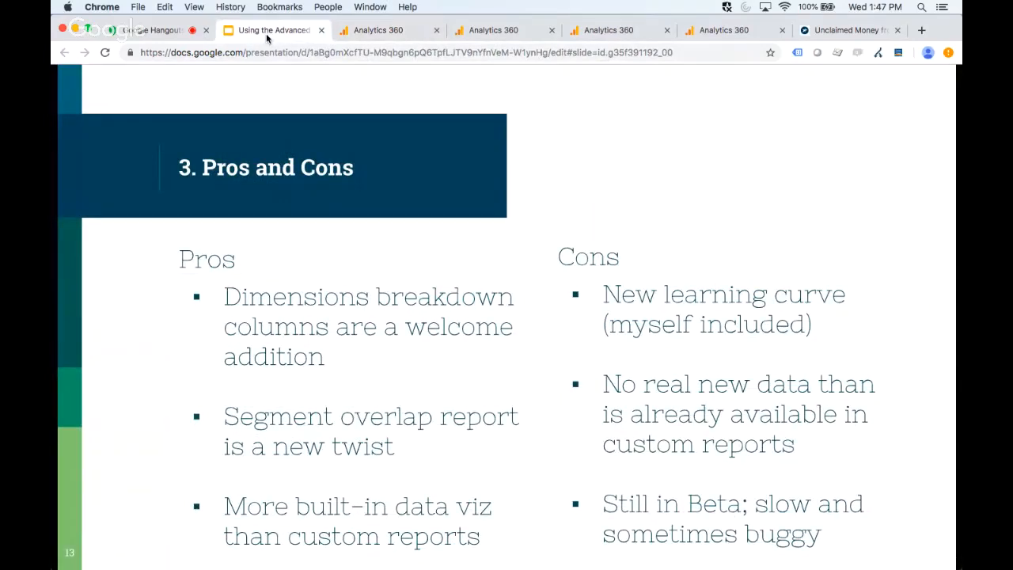
click(350, 33)
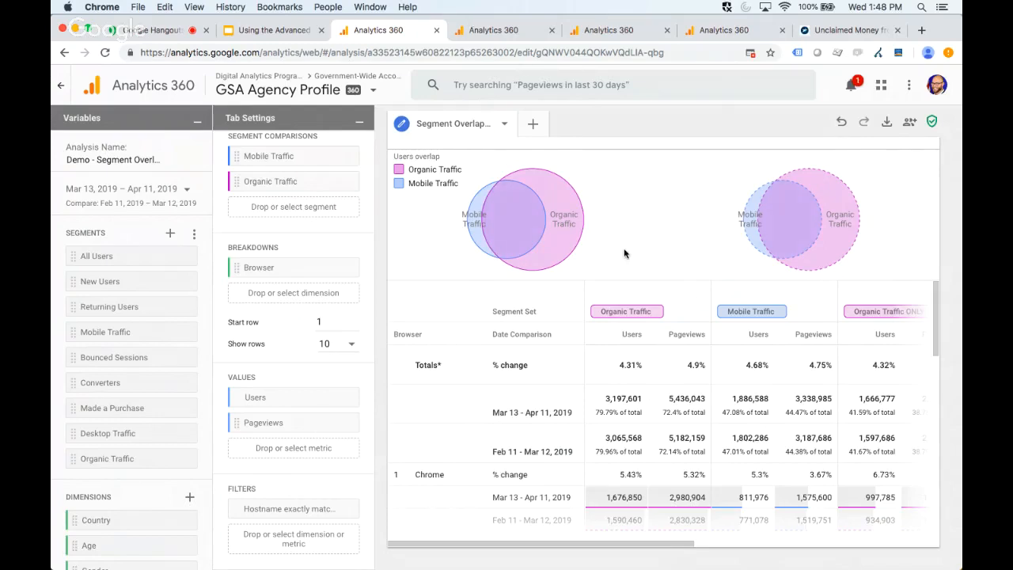
click(266, 32)
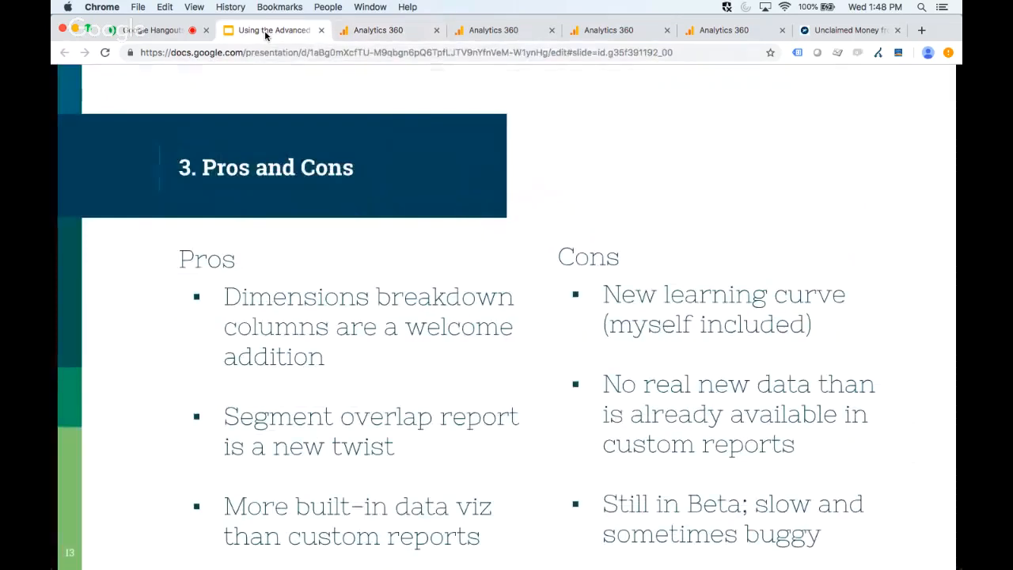
key(Right)
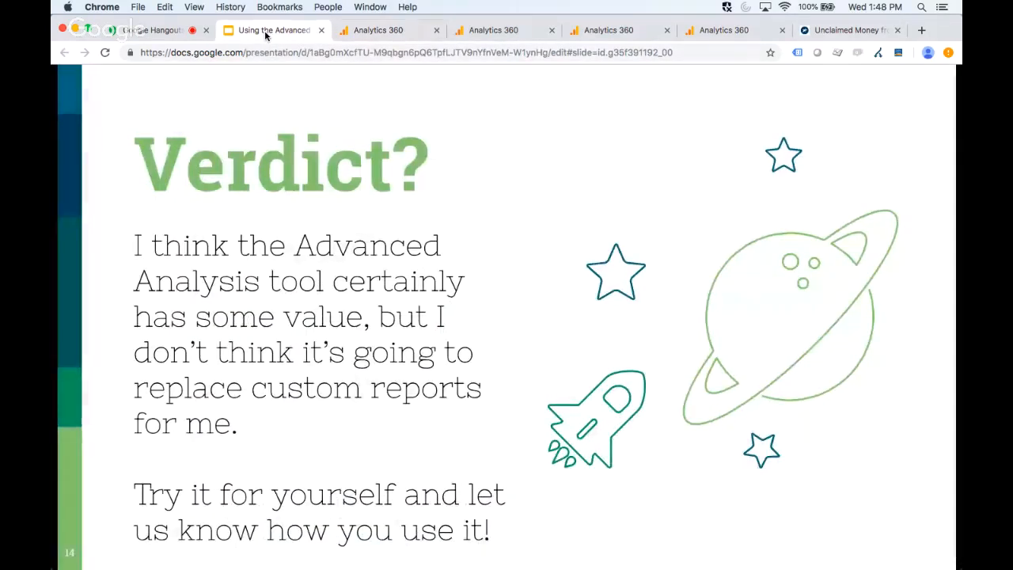
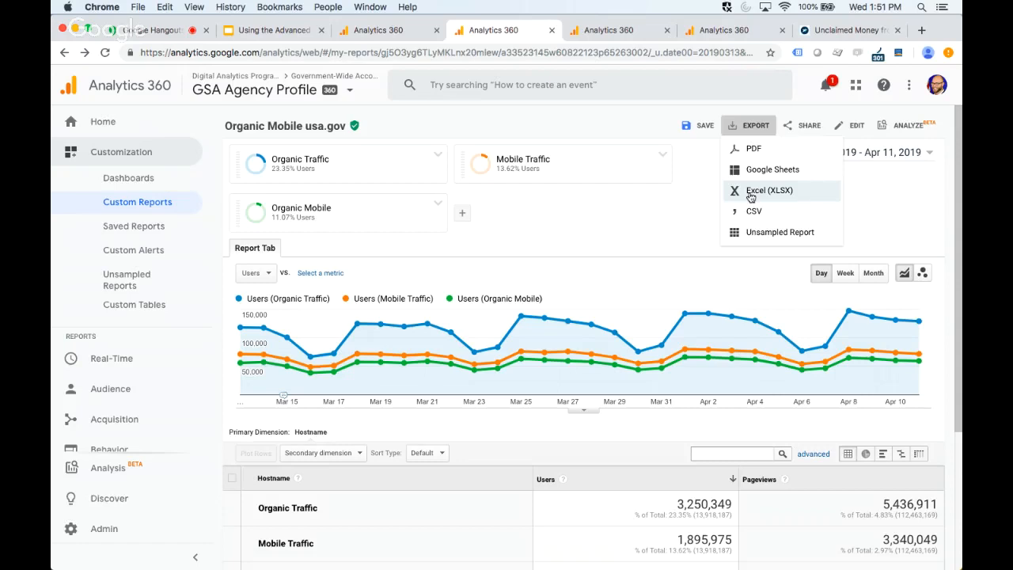
- Dismiss the export options of the Organic Mobile usa.gov report and open the custom reports list
click(671, 215)
click(667, 215)
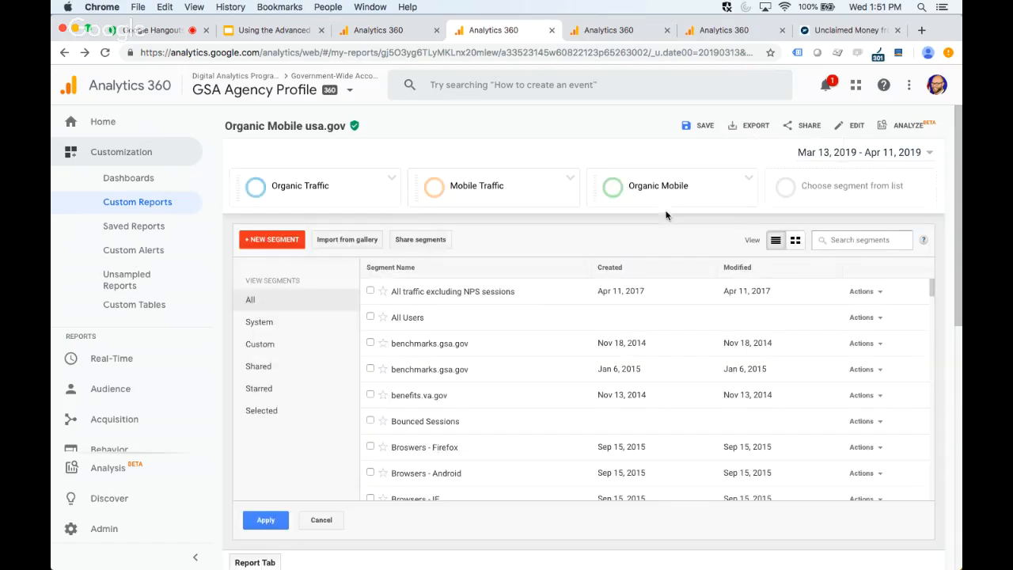
click(160, 210)
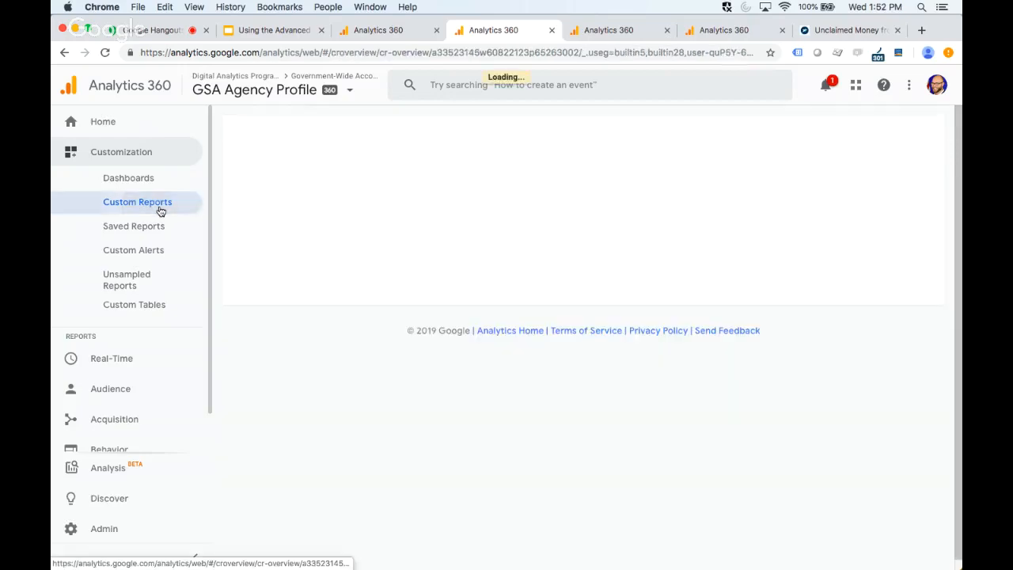
- Generate a shareable template link for the Demo - Flat Table custom report and postpone the iCloud connection alert
scroll(526, 372, down, 15)
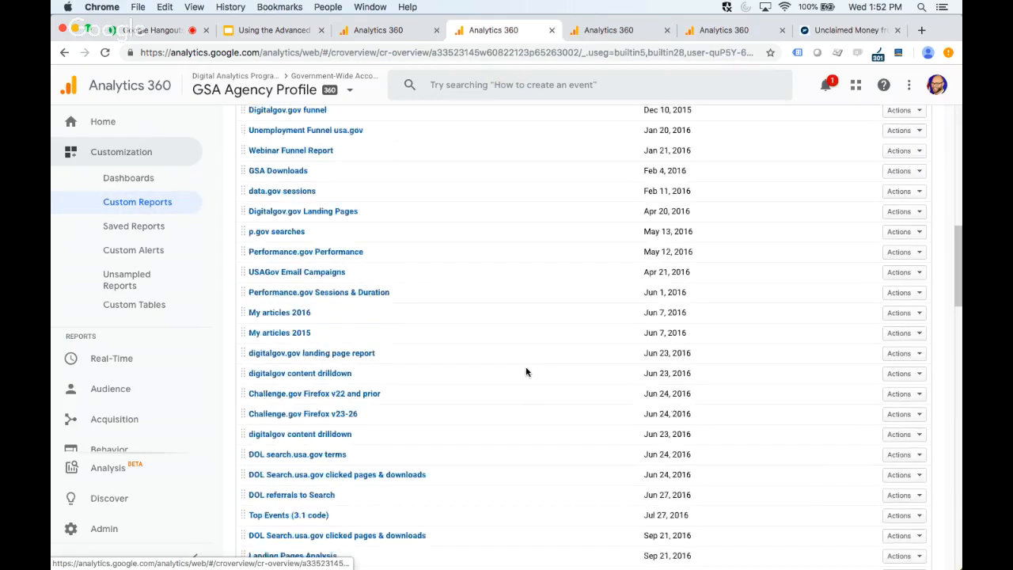
scroll(525, 370, down, 10)
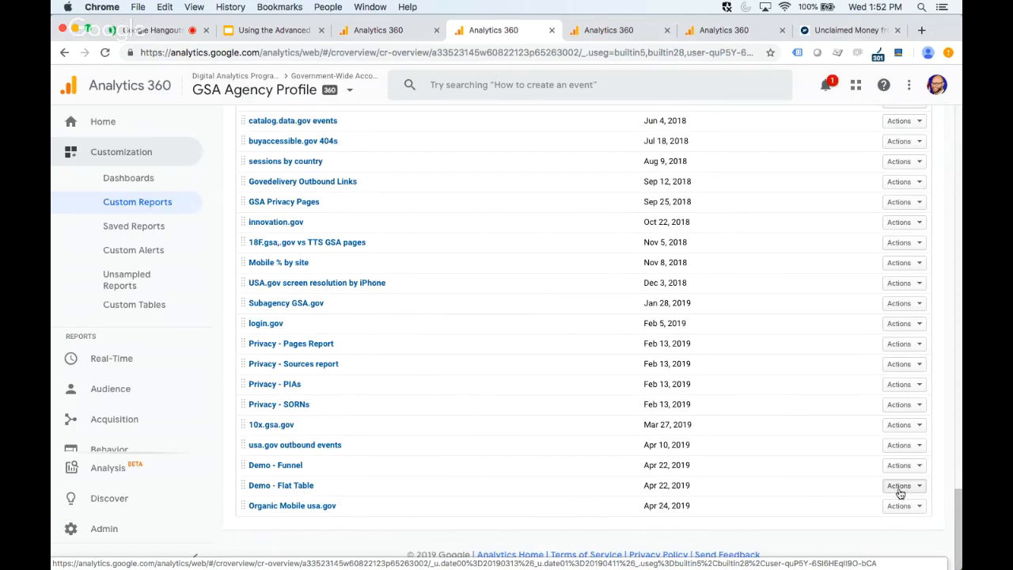
click(900, 489)
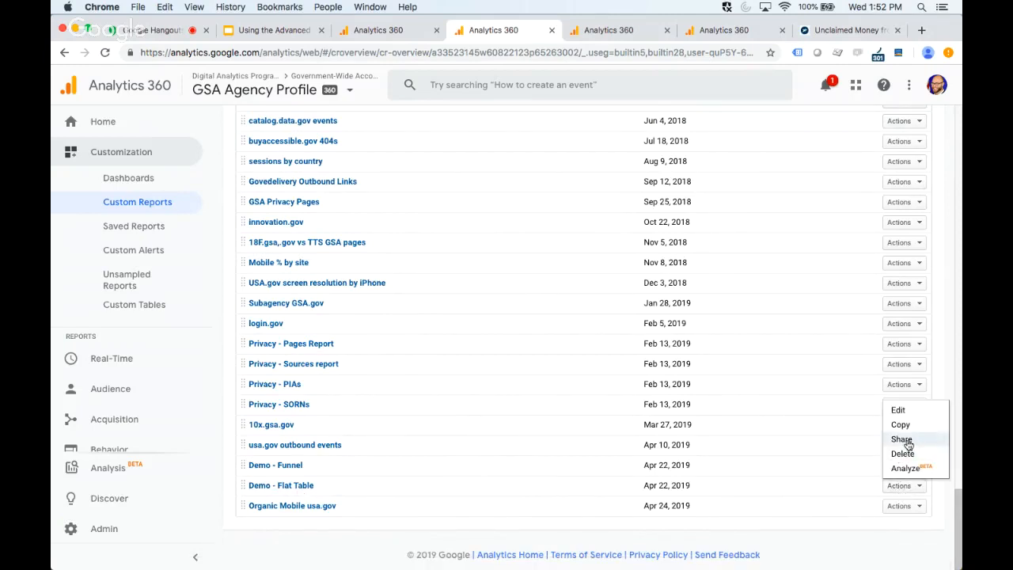
click(902, 439)
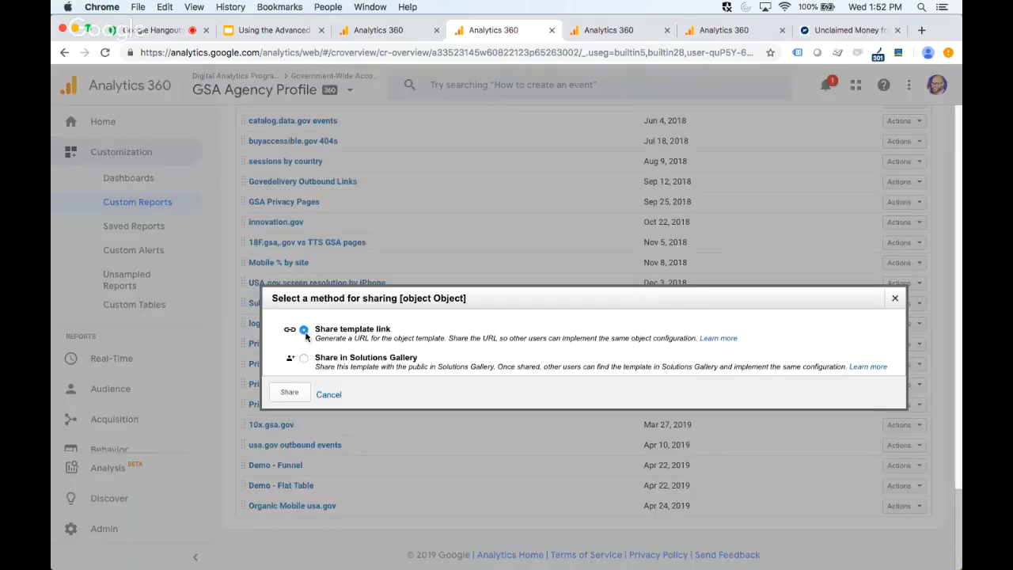
click(290, 393)
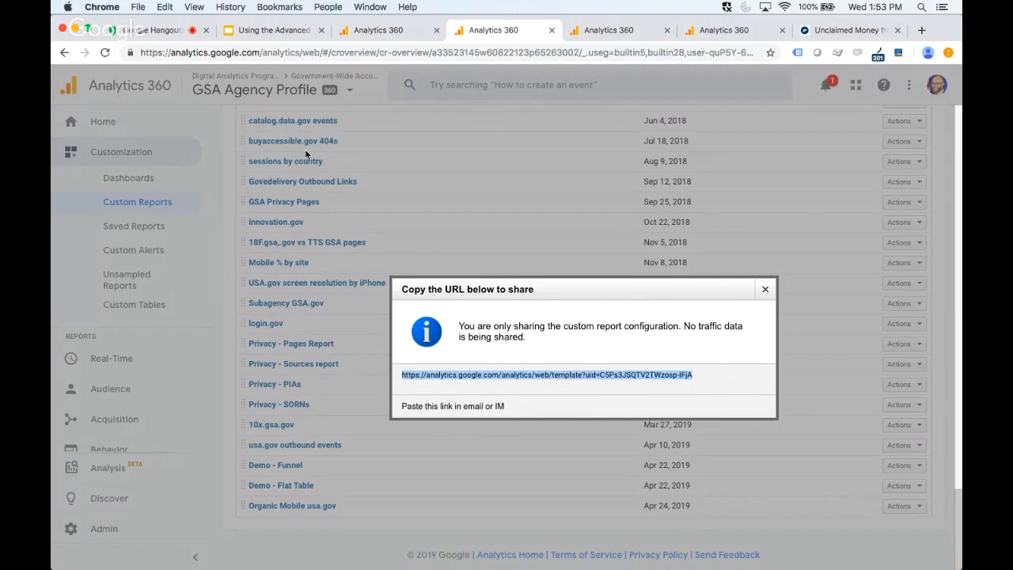
click(764, 291)
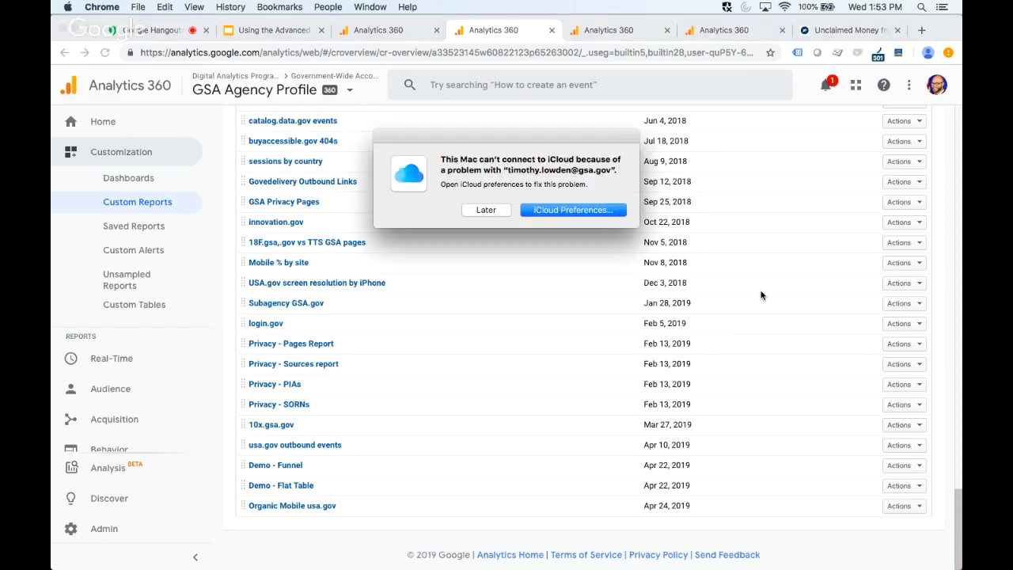
click(480, 211)
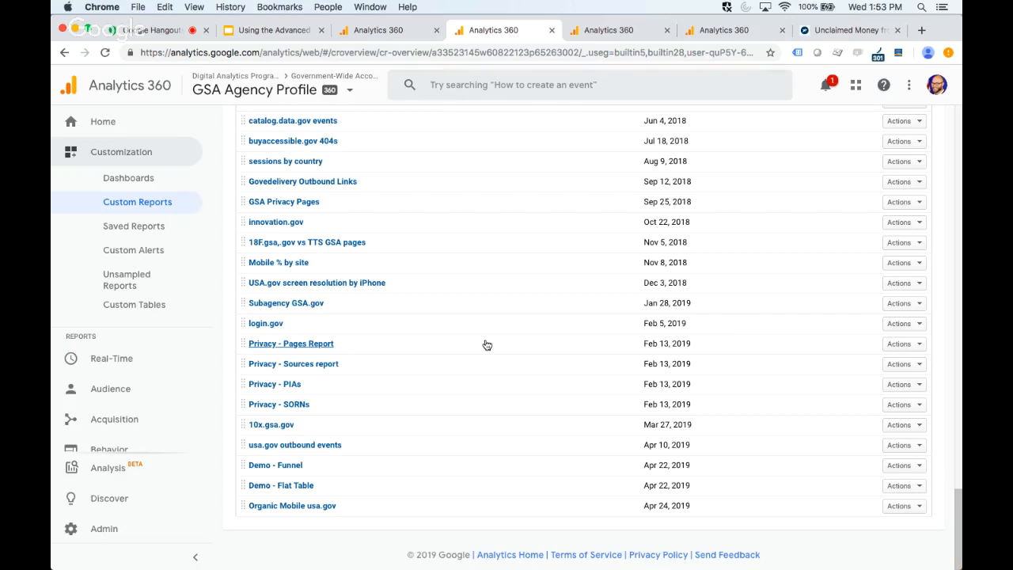
- Return to the Segment Overlap analysis and examine the overlap diagrams for both date ranges
click(381, 31)
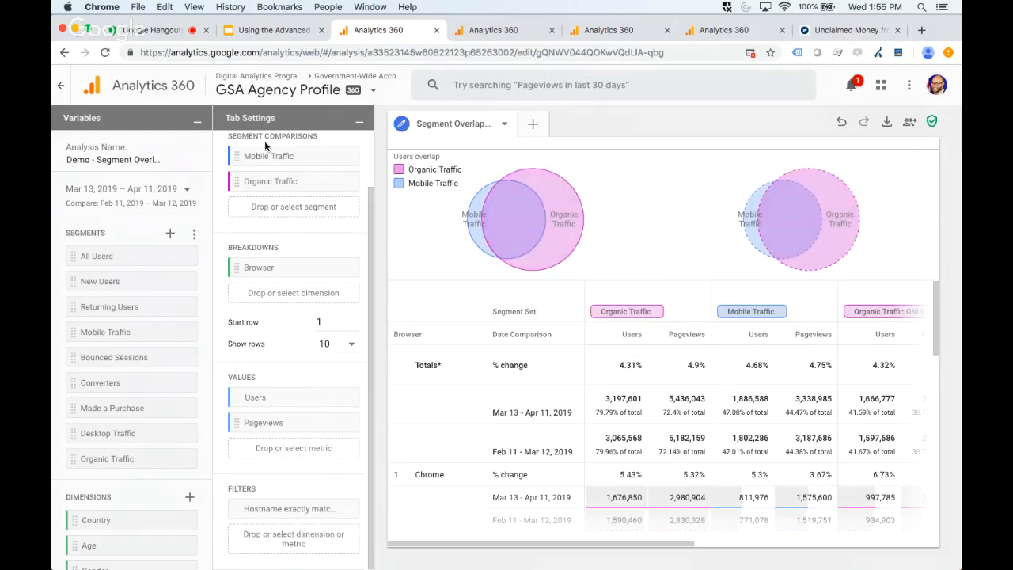
mouse_move(521, 249)
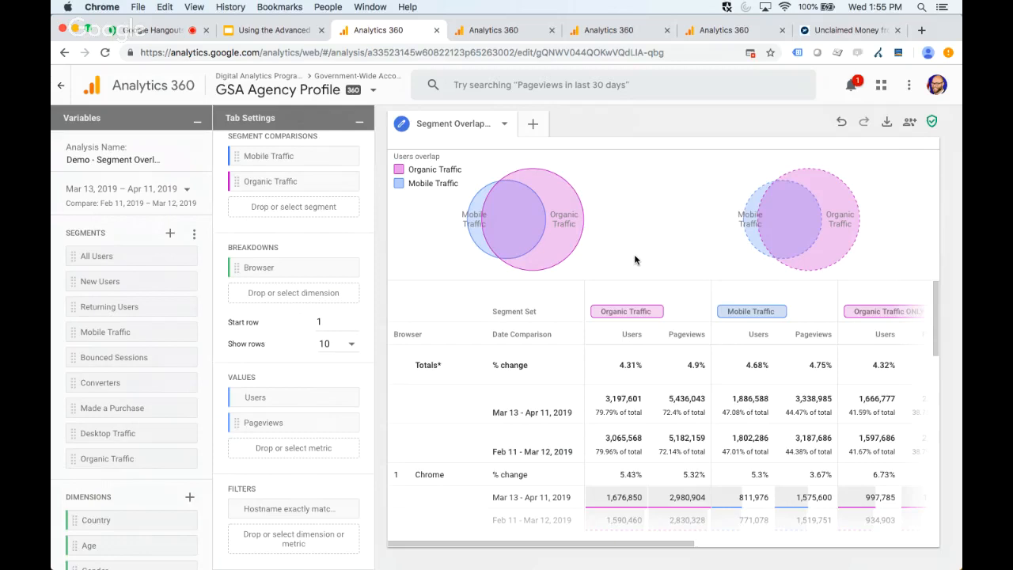
- Review the export formats of the Demo - Flat Table custom report and open that report as an advanced analysis
click(494, 32)
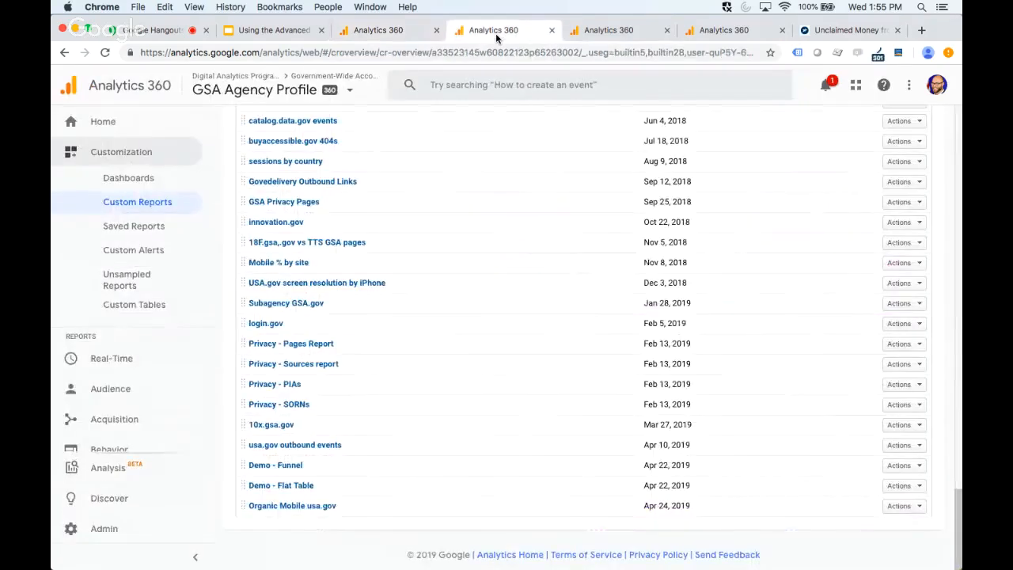
click(282, 486)
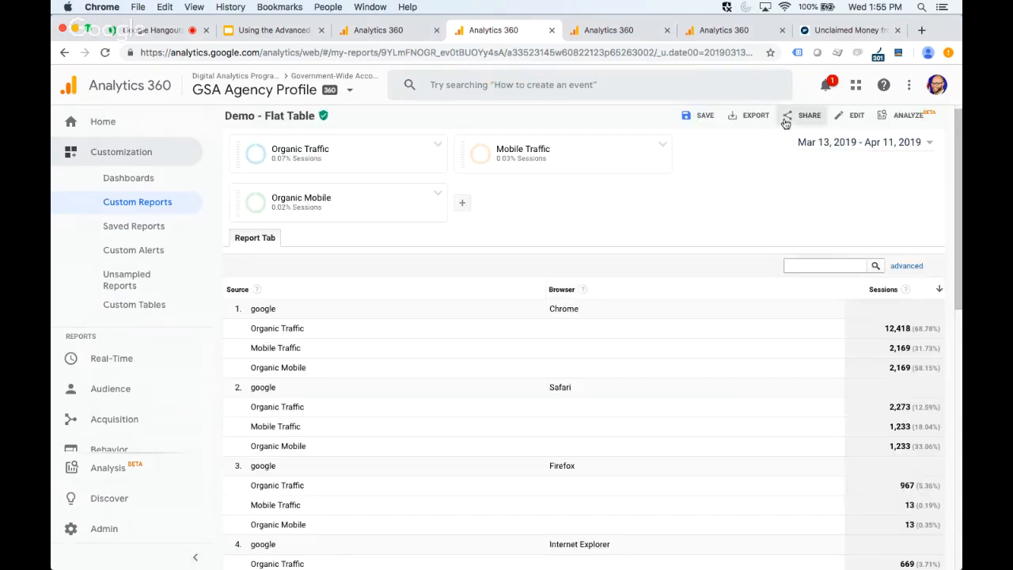
click(766, 119)
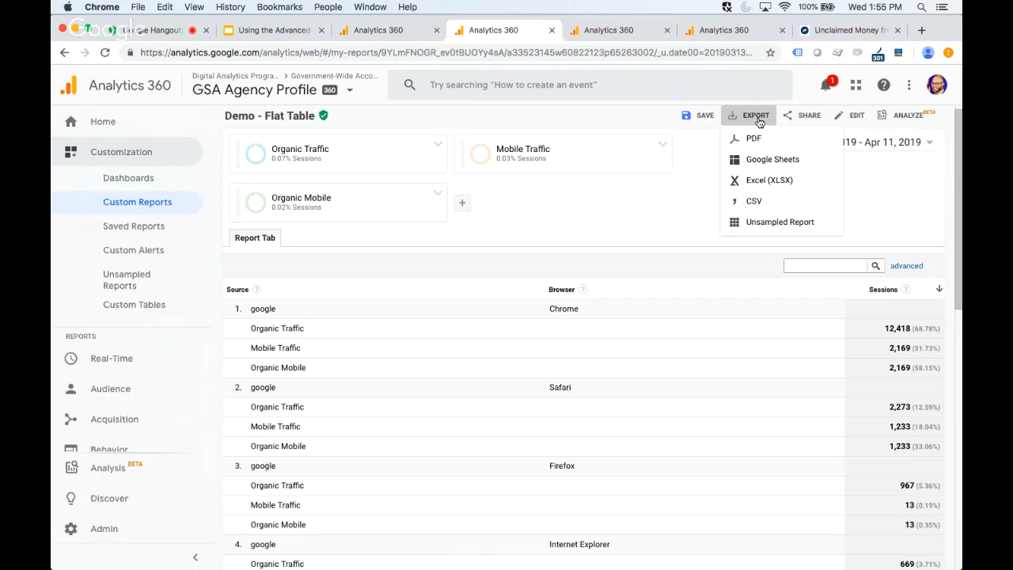
click(890, 210)
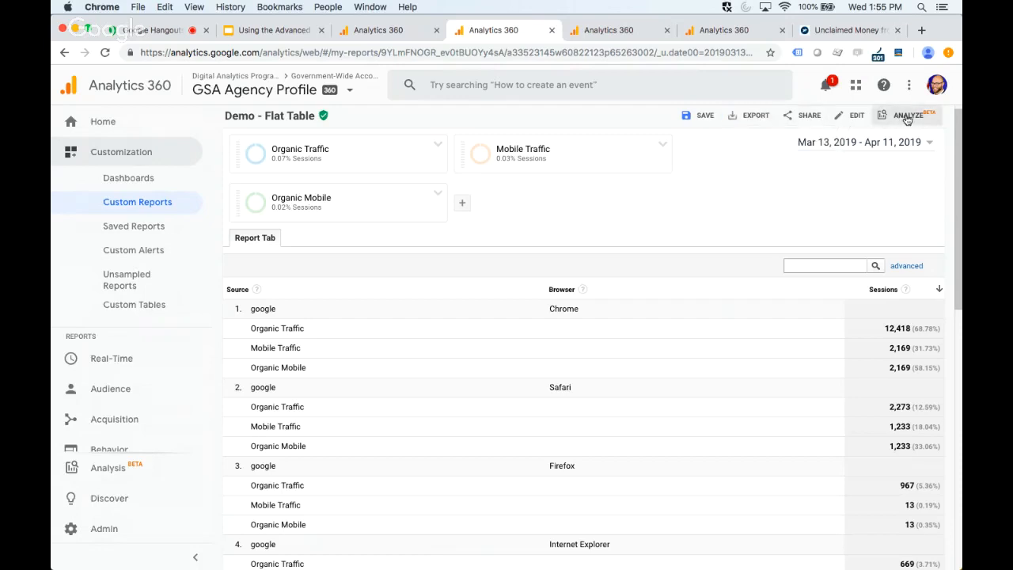
click(907, 118)
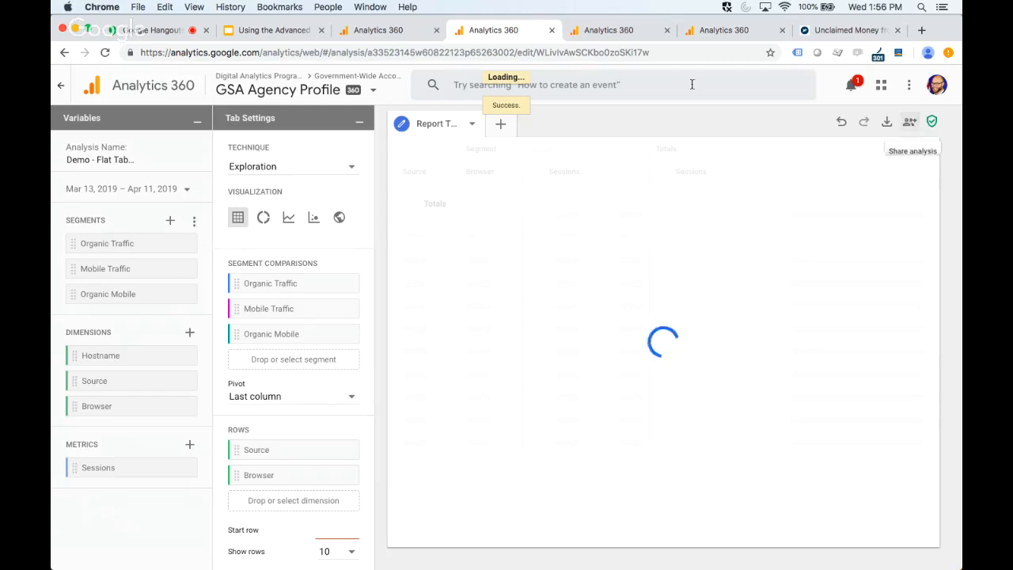
- Compare the Funnel analysis with the Demo - Funnel custom report, glancing at the Segment Overlap analysis in between
click(610, 34)
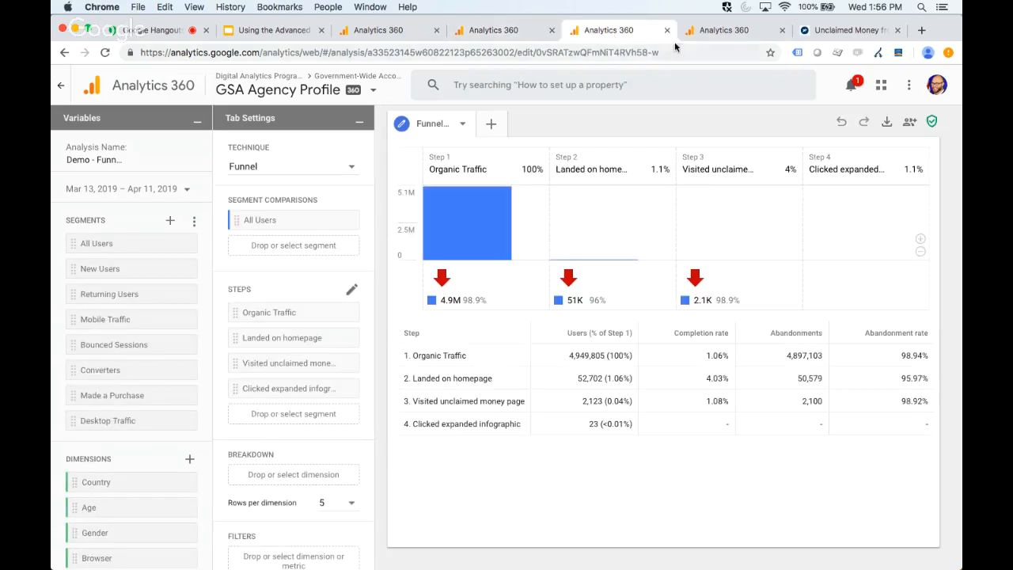
click(708, 26)
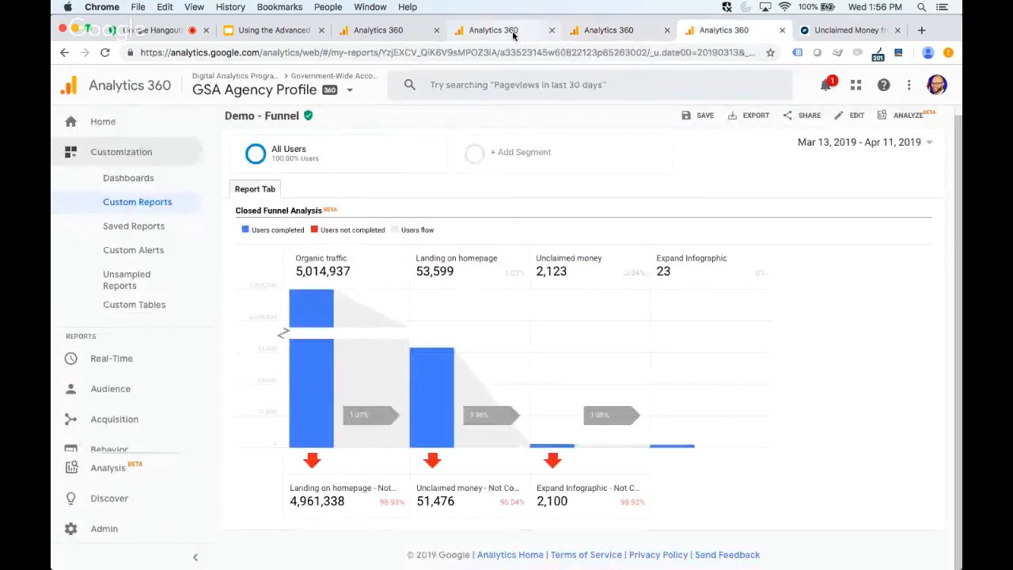
click(493, 31)
click(691, 28)
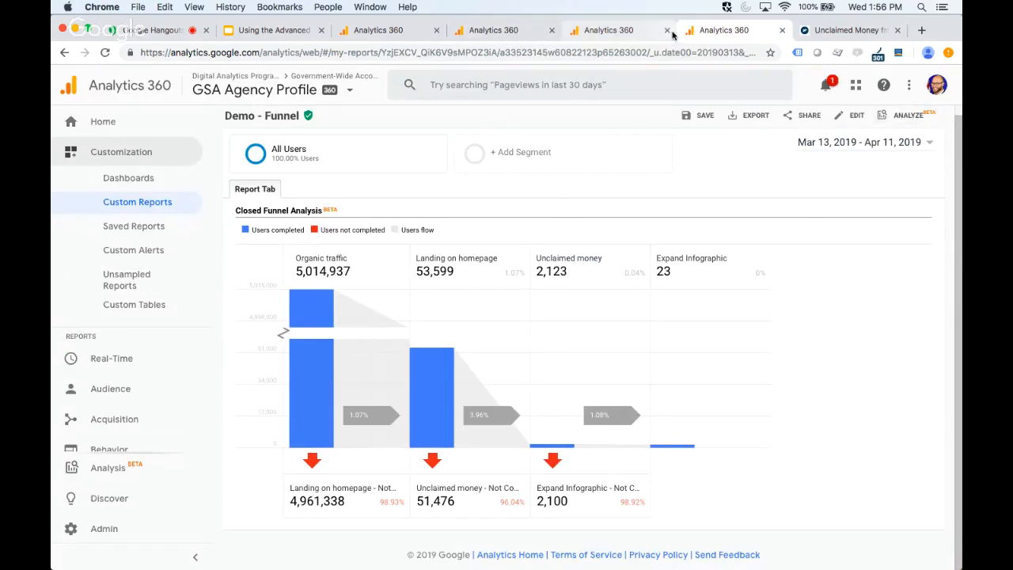
click(496, 32)
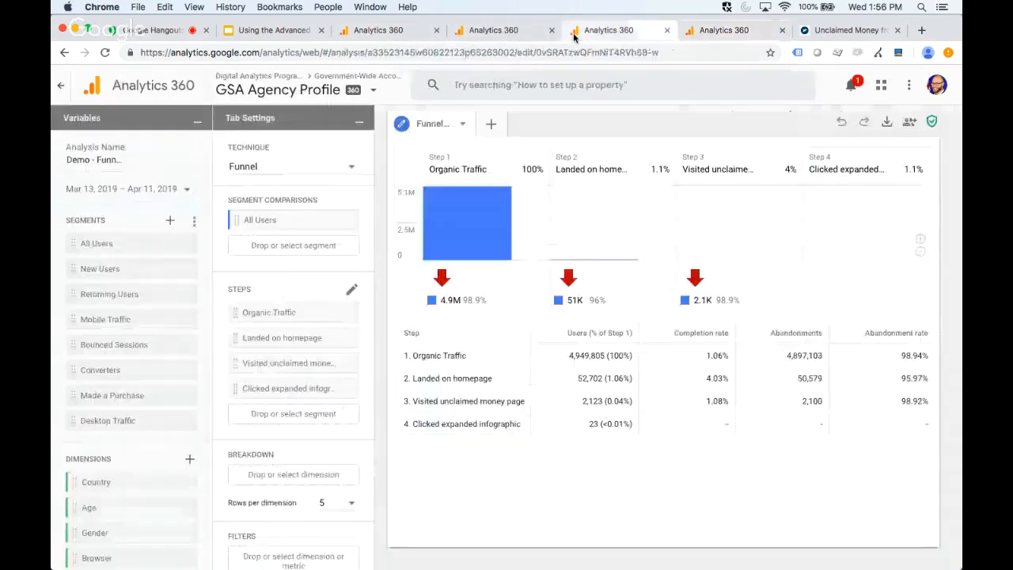
click(378, 30)
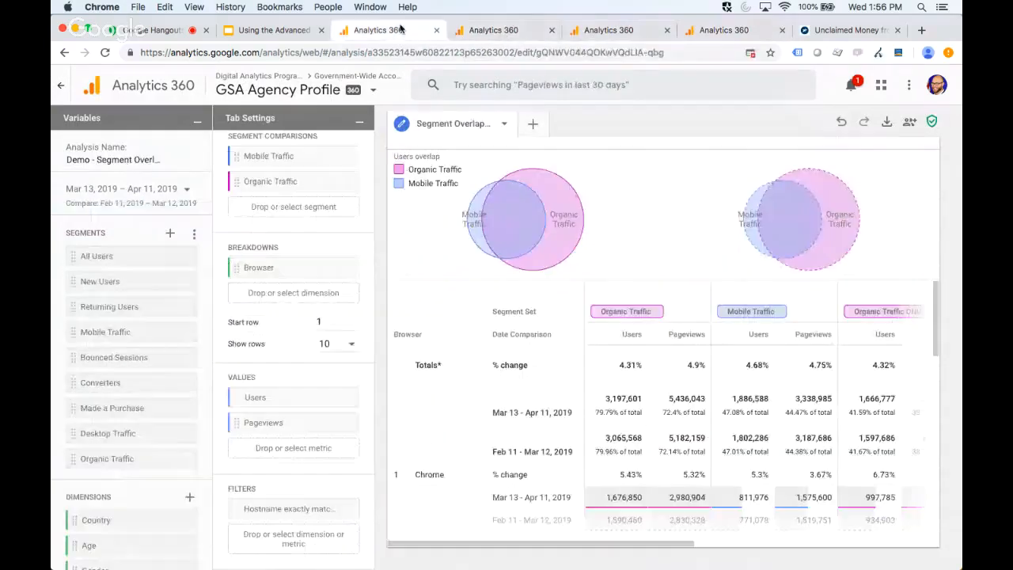
click(733, 32)
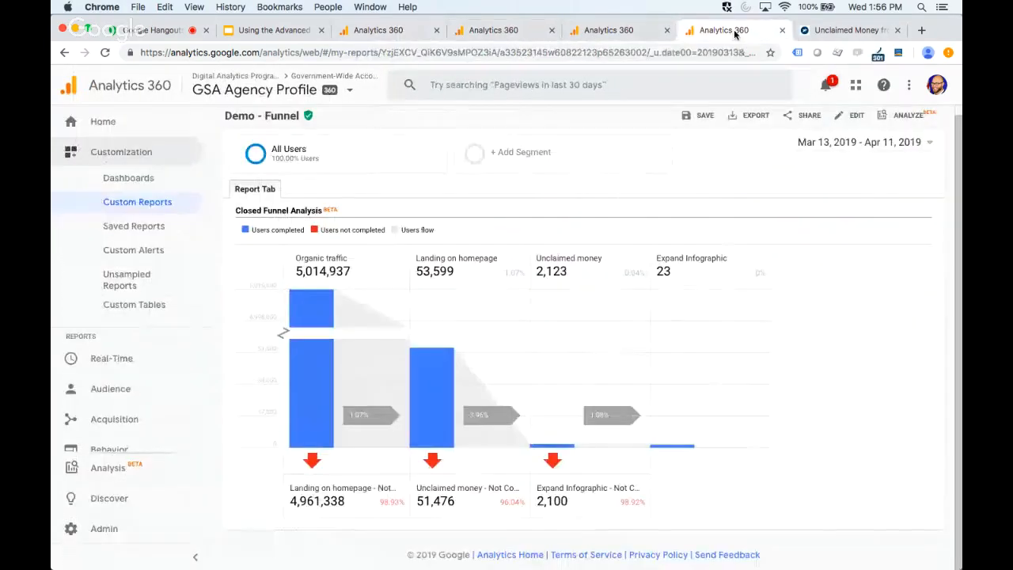
click(610, 30)
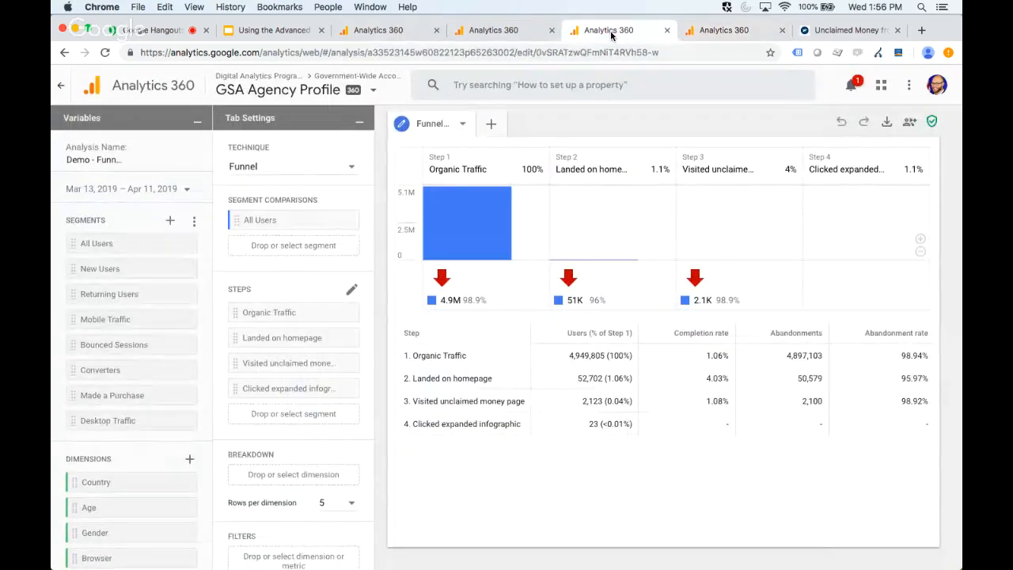
- Examine the table and tab settings of the Demo - Flat Table analysis, and return to the Questions slide of the presentation
click(493, 30)
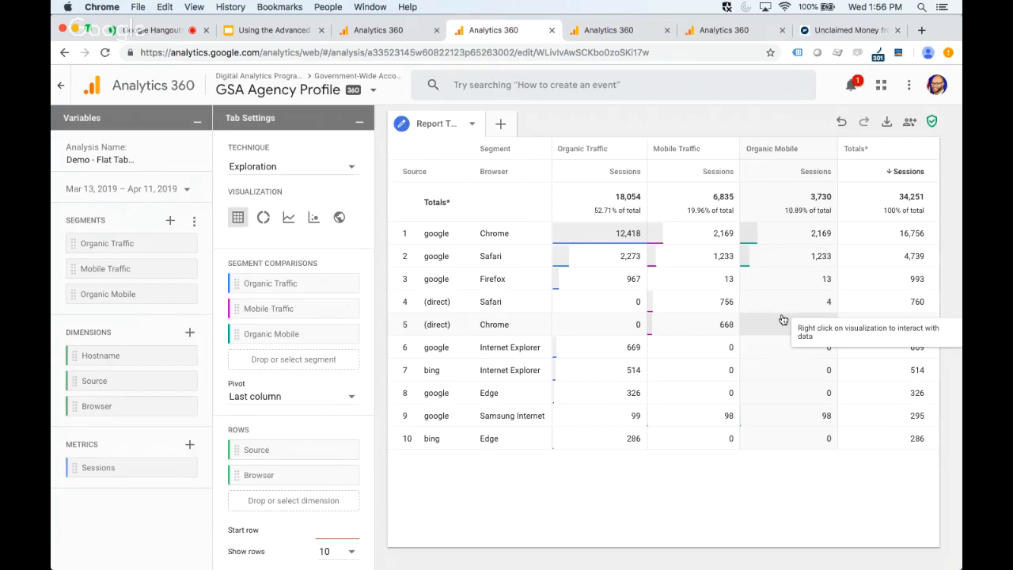
scroll(267, 389, down, 5)
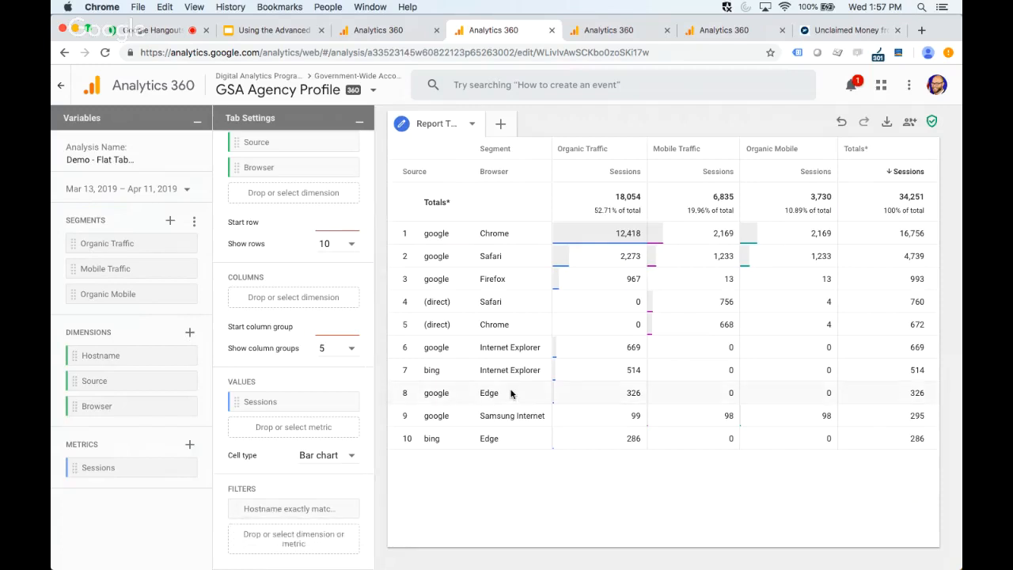
scroll(282, 324, up, 5)
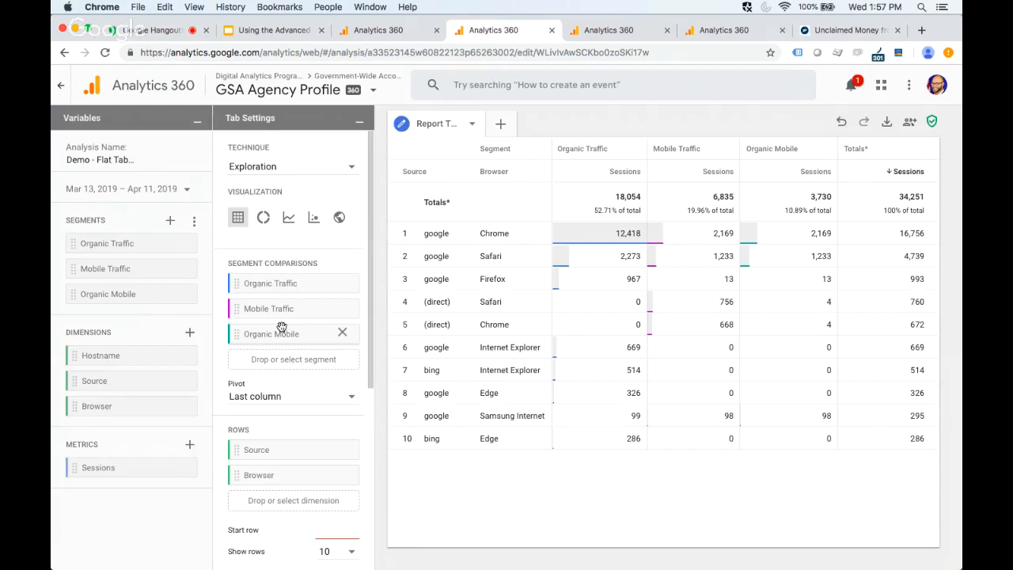
click(253, 31)
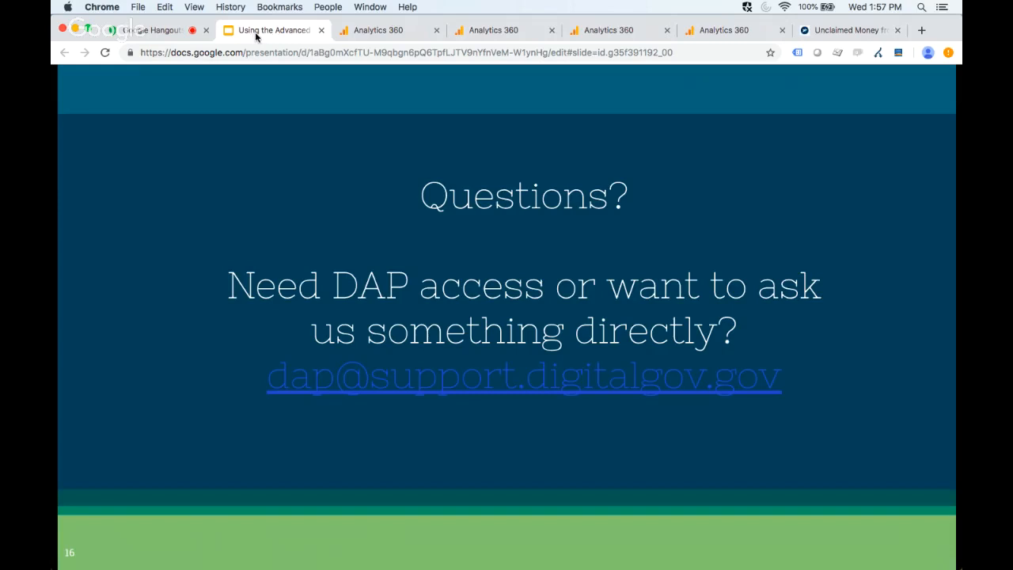
- Load analytics.usa.gov in place of the usa.gov Unclaimed Money page
click(608, 31)
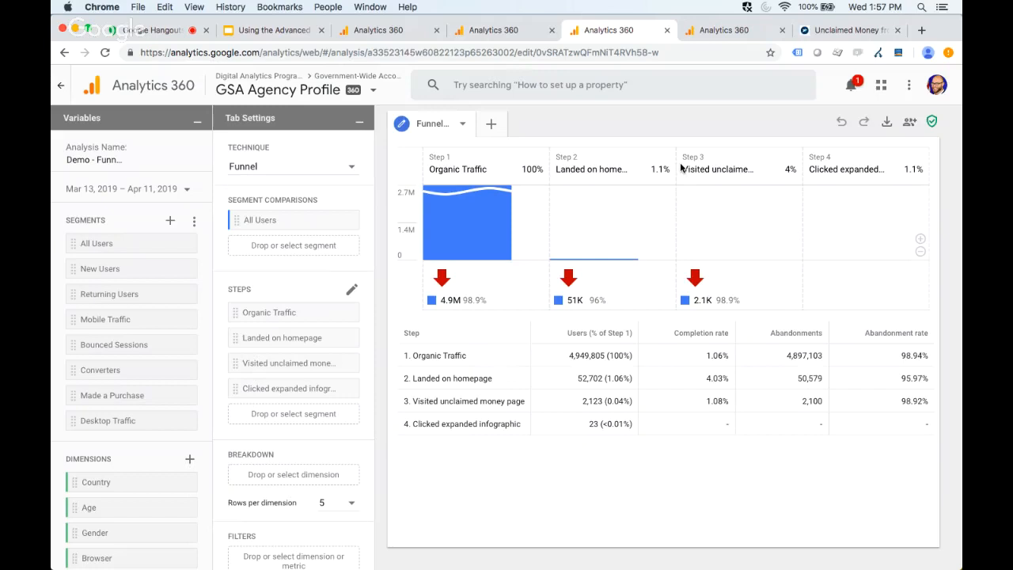
click(792, 32)
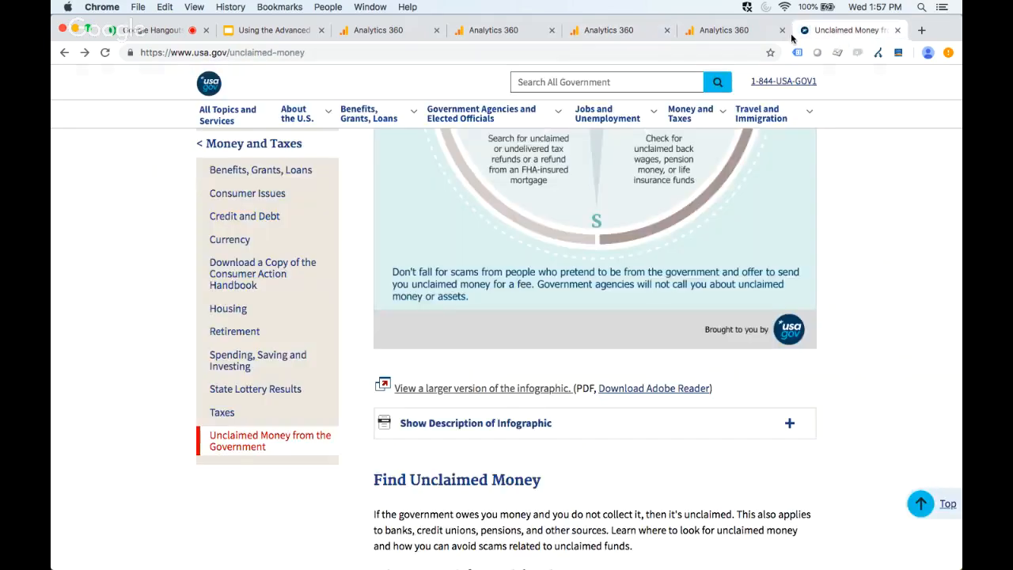
click(444, 48)
text(ana)
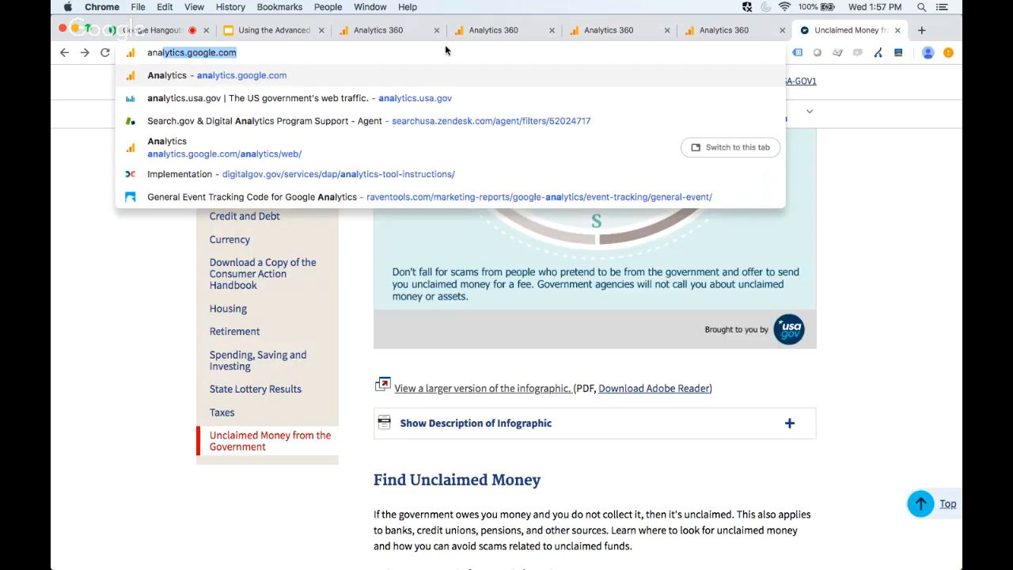
key(Down)
key(Return)
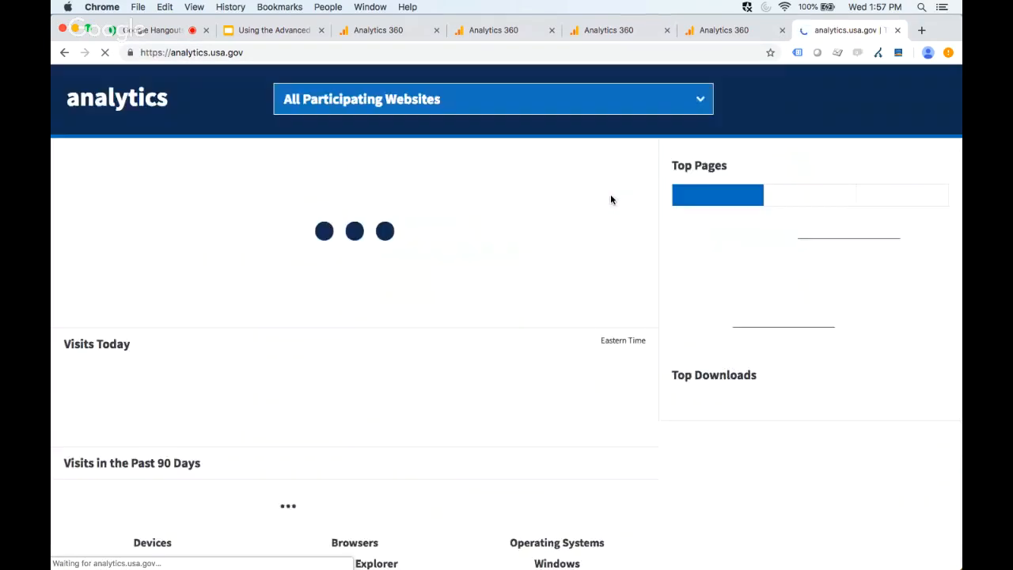
- Open the API project page linked under Download the data on analytics.usa.gov and view its introduction
scroll(778, 496, down, 20)
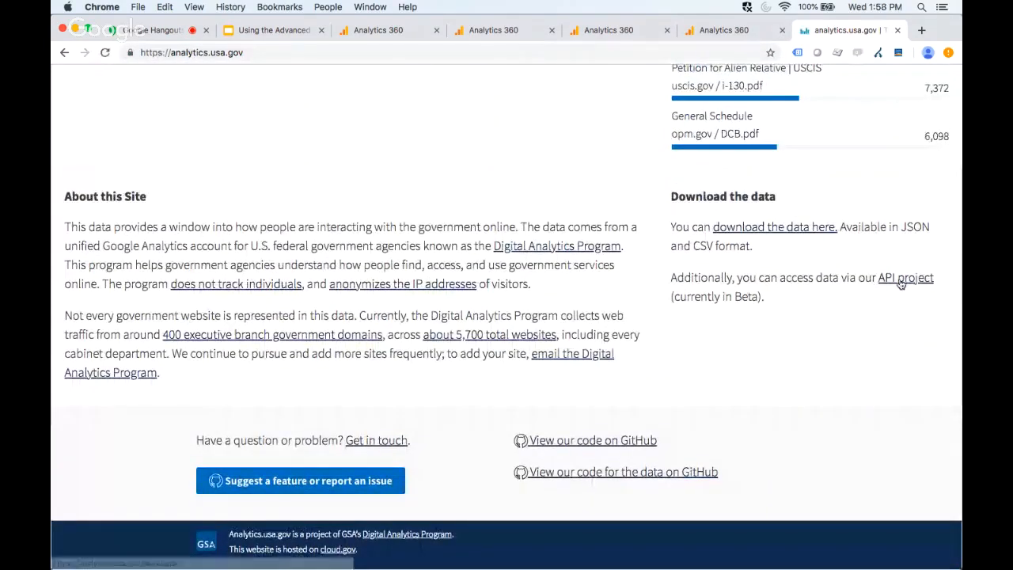
click(900, 282)
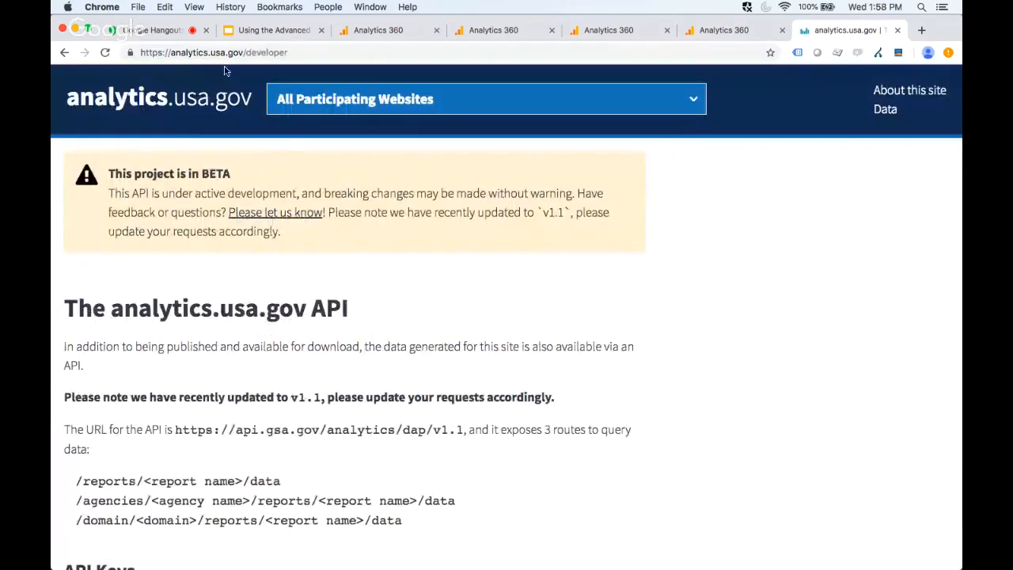
scroll(388, 283, down, 1)
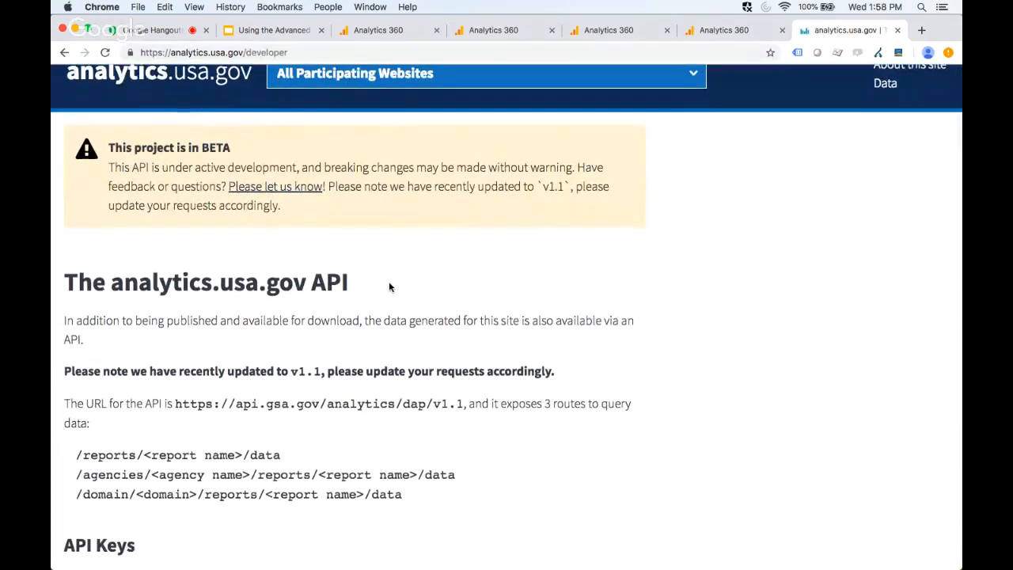
scroll(389, 286, up, 1)
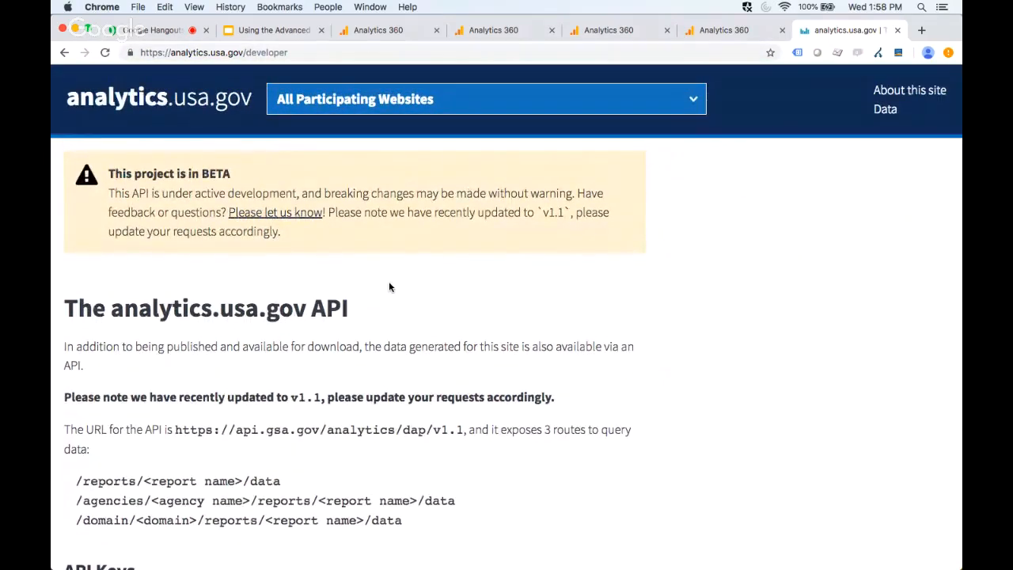